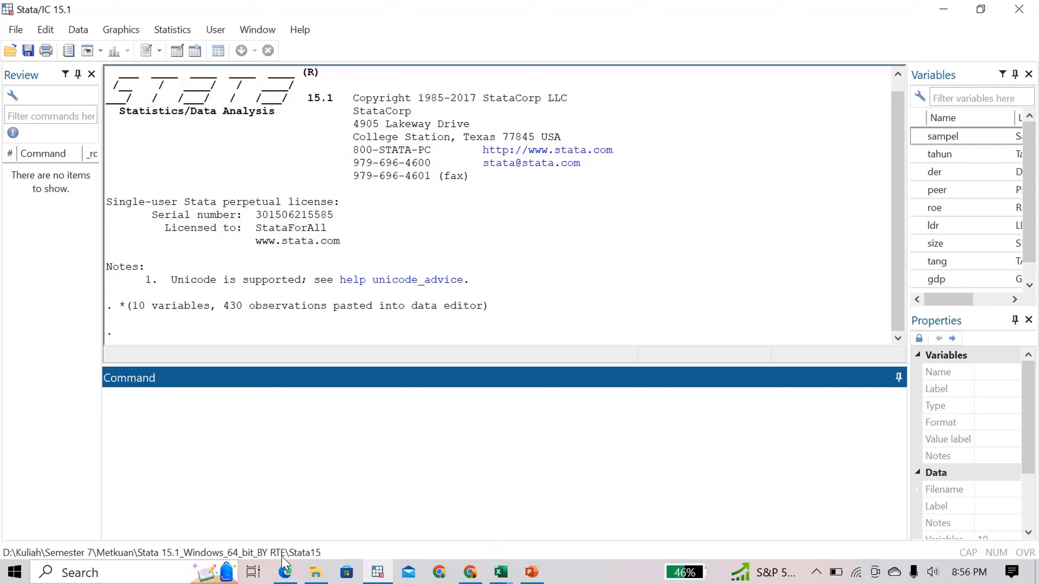
View the thesis PDF in the browser and review the source dataset in Excel's panel dyn workbook up to its header row
click(286, 571)
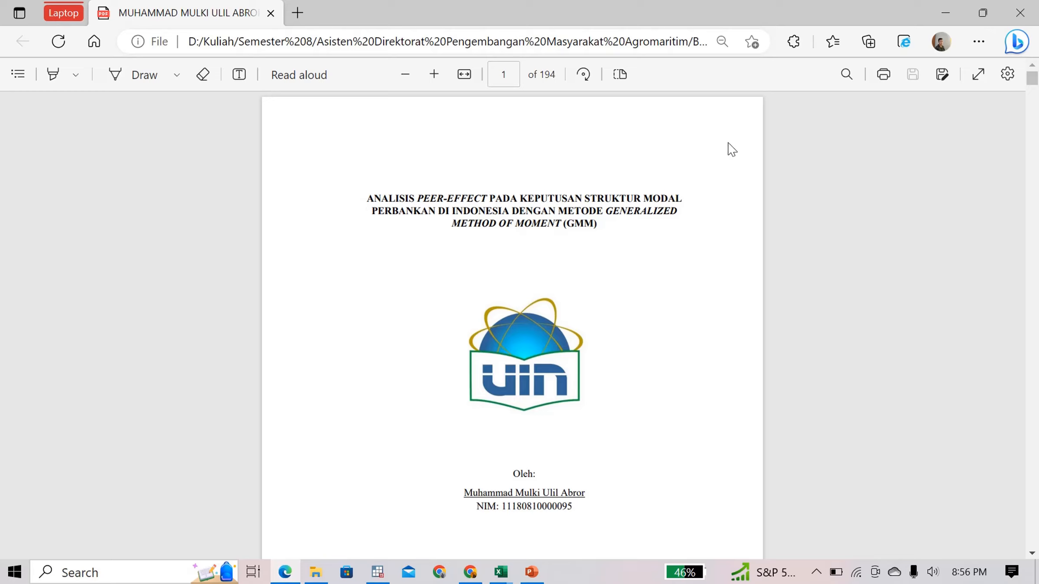
click(945, 8)
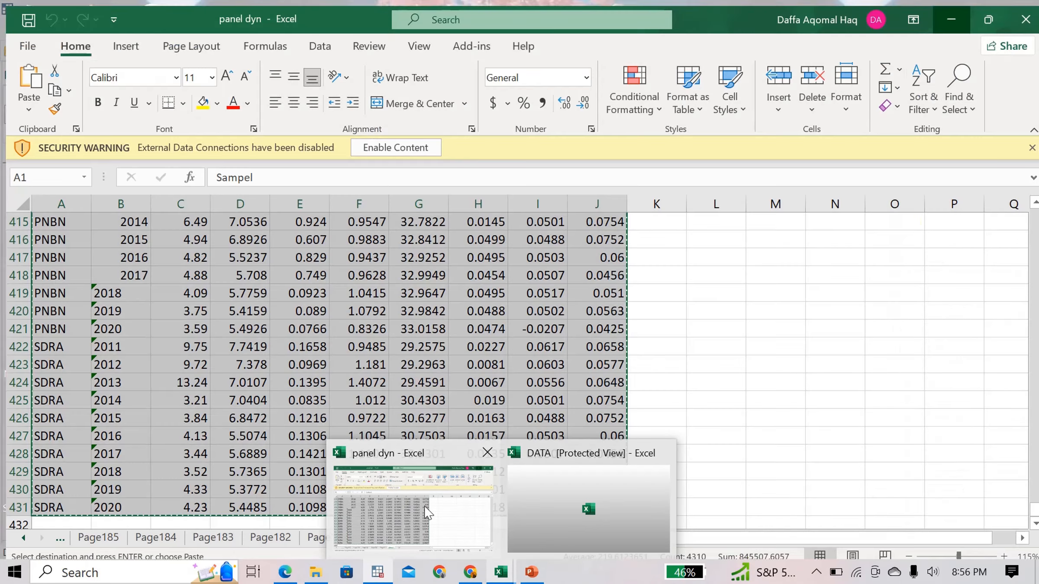
click(429, 452)
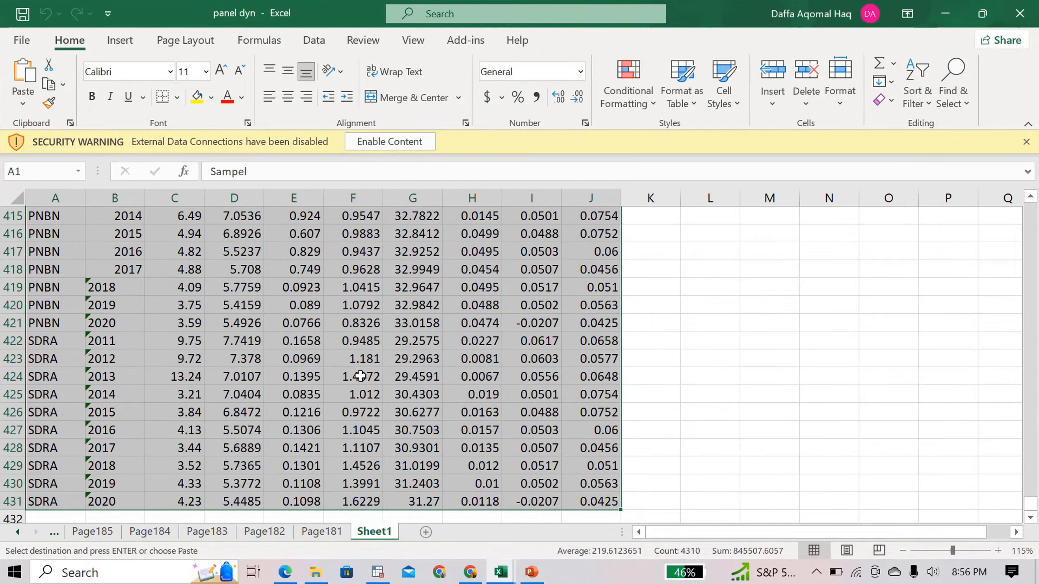
scroll(365, 381, up, 20)
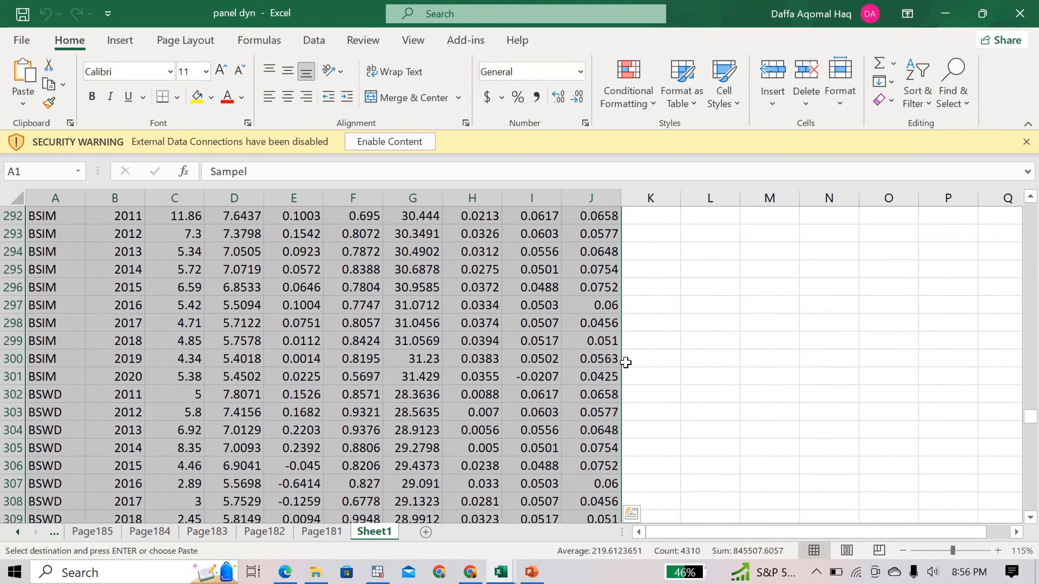
drag(1031, 420, 1031, 209)
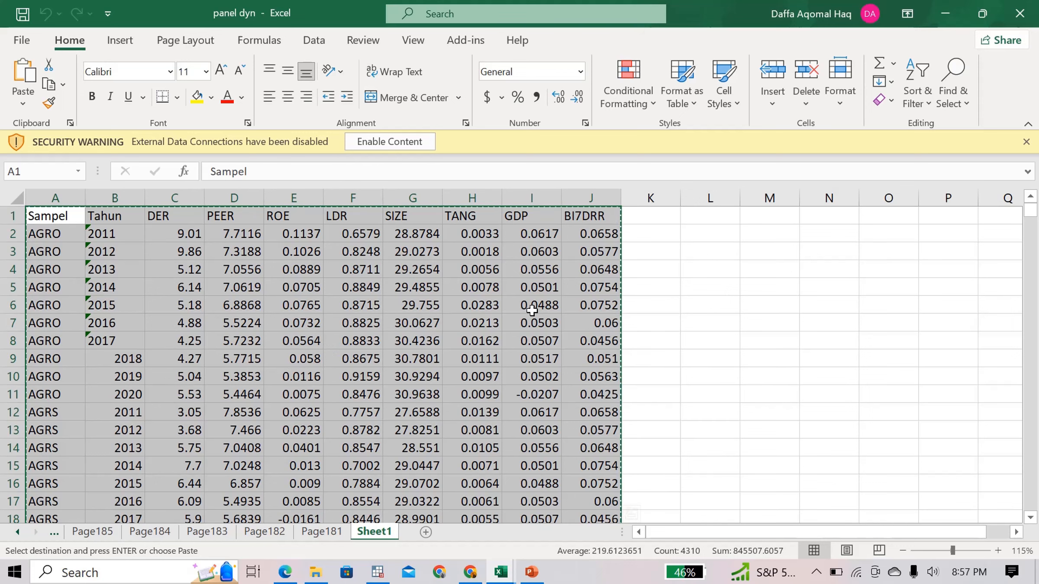
Switch to Stata, check the pasted bank panel data in the Data Editor and close the editor
click(378, 572)
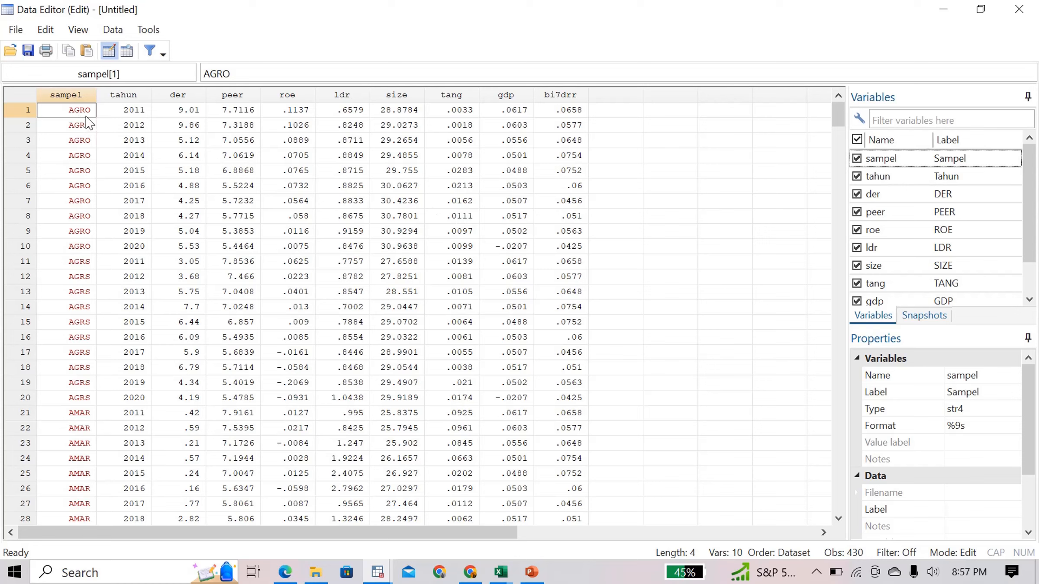
scroll(75, 322, down, 1)
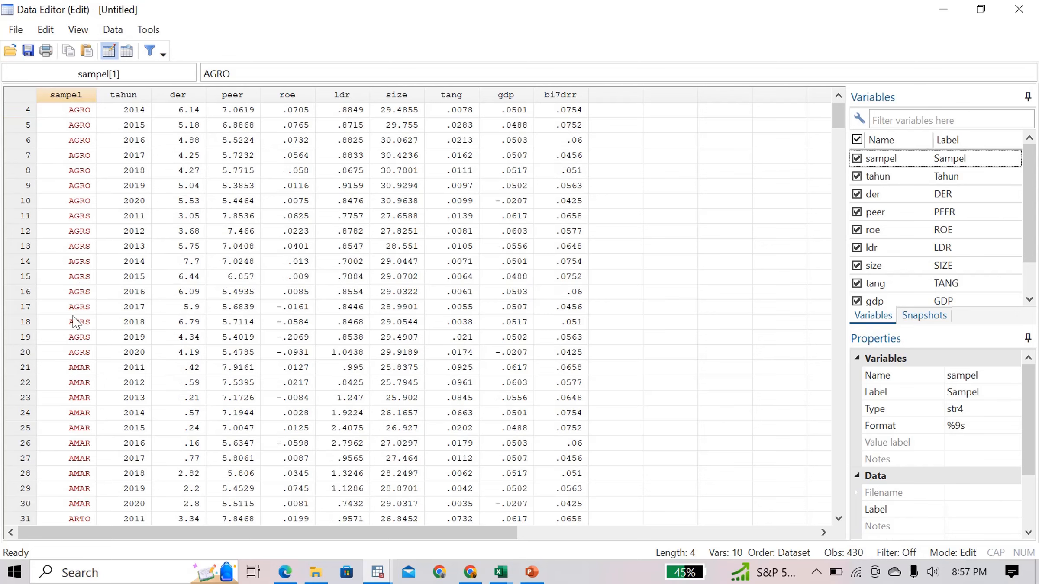
scroll(72, 322, down, 2)
scroll(73, 323, up, 3)
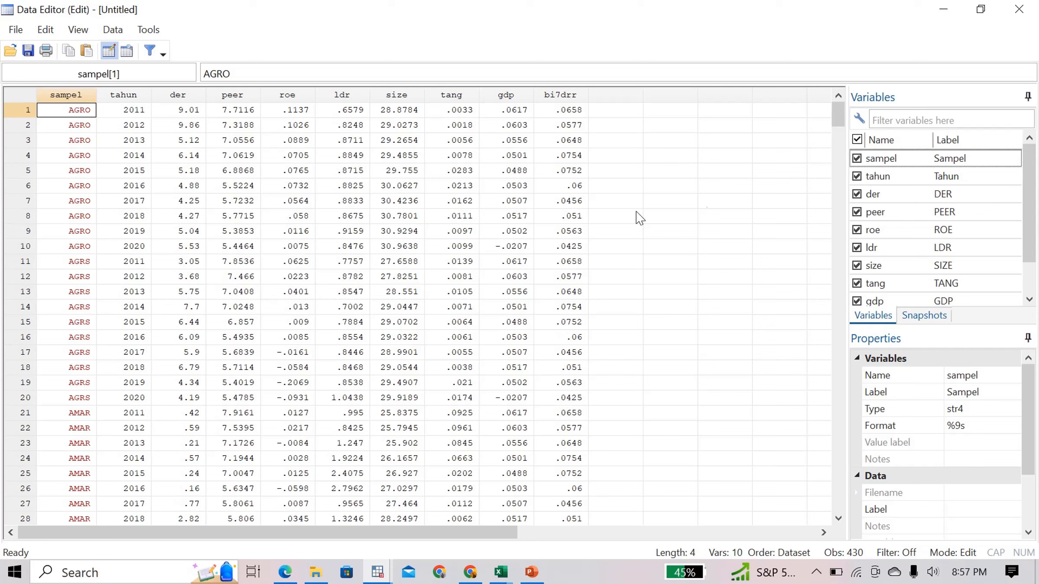
click(1029, 8)
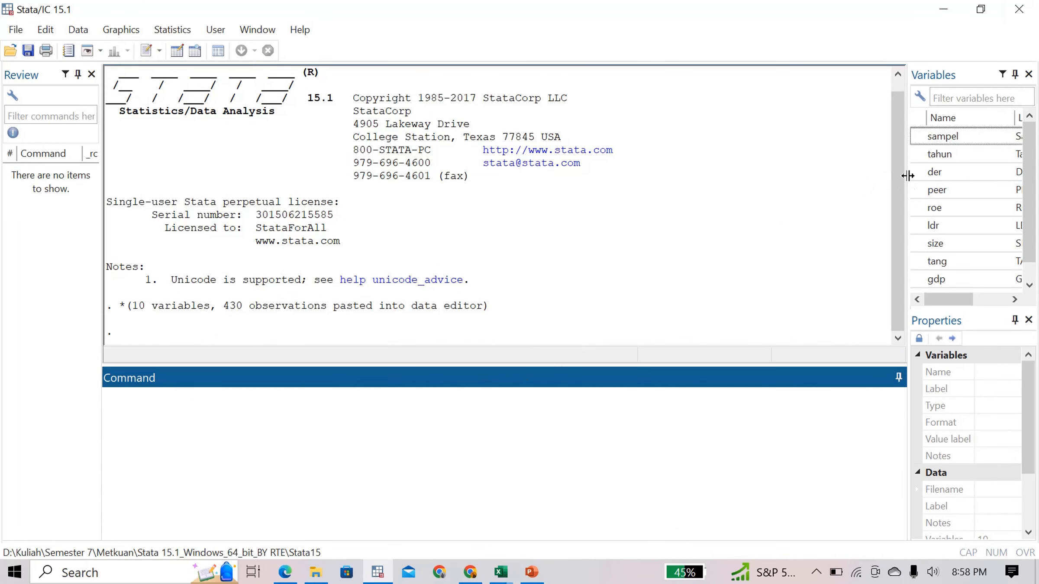
Encode the string variable sampel into a new numeric variable named bank and check it in the data browser
drag(907, 175, 811, 186)
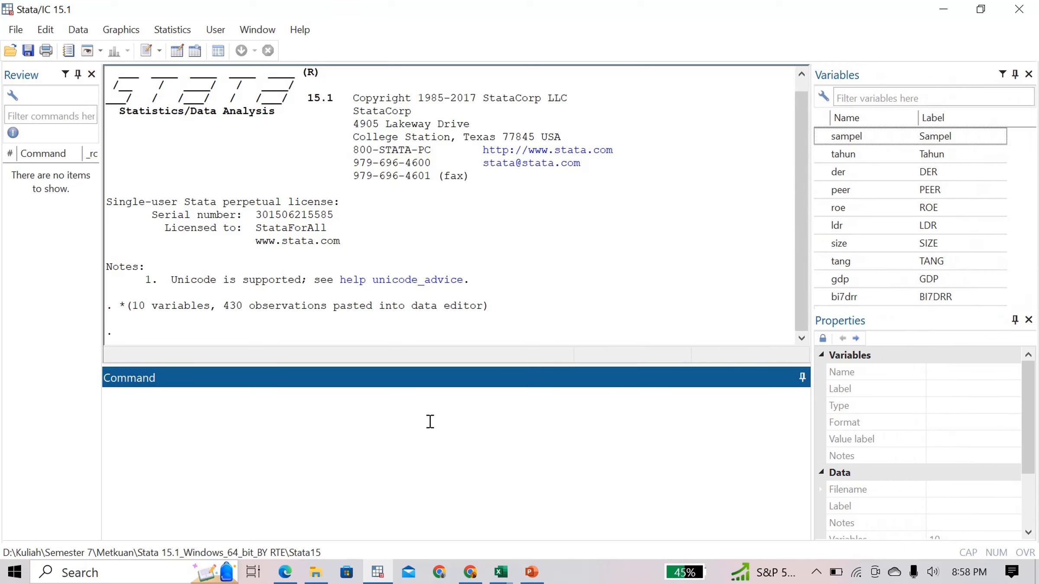
text(encode sampel)
key(BackSpace)
text(el)
key(BackSpace)
text(, ga)
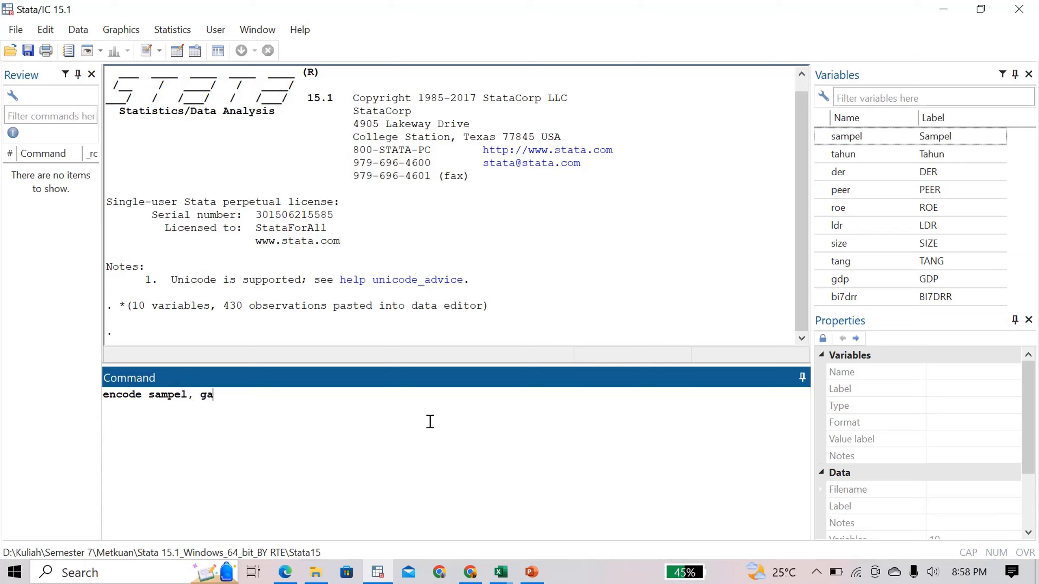
key(BackSpace)
text(en bank)
key(Left)
key(Left)
key(Left)
key(Left)
key(BackSpace)
key(Right)
key(Left)
text(()
key(Right)
key(Right)
key(Right)
key(Right)
text())
key(Return)
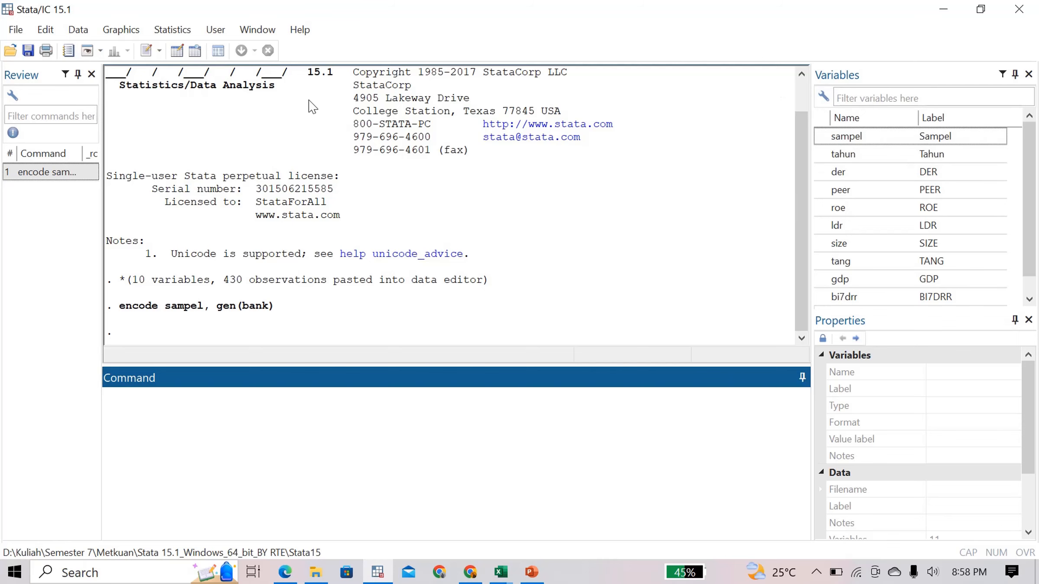
click(200, 52)
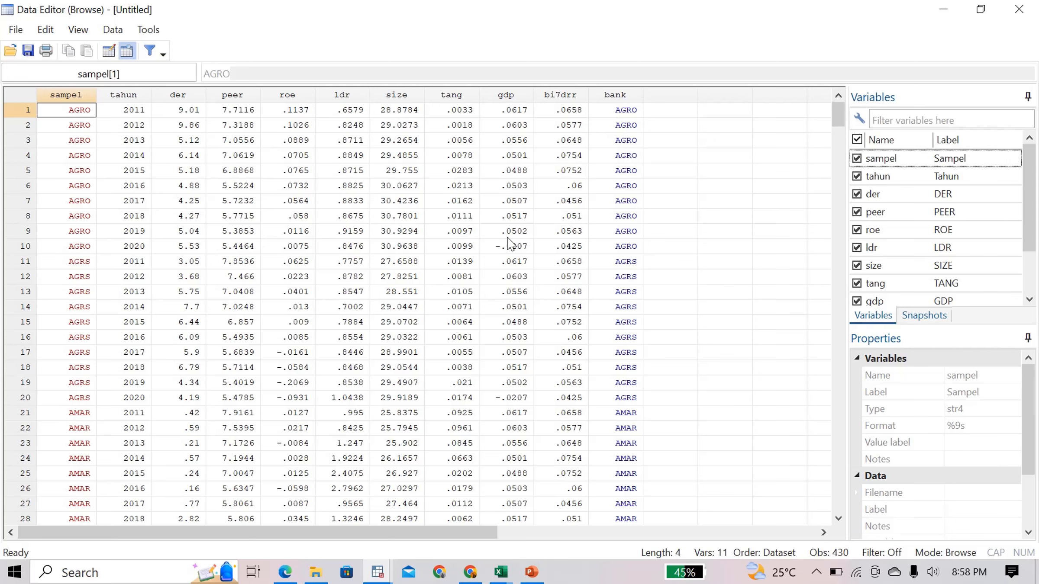
click(1019, 9)
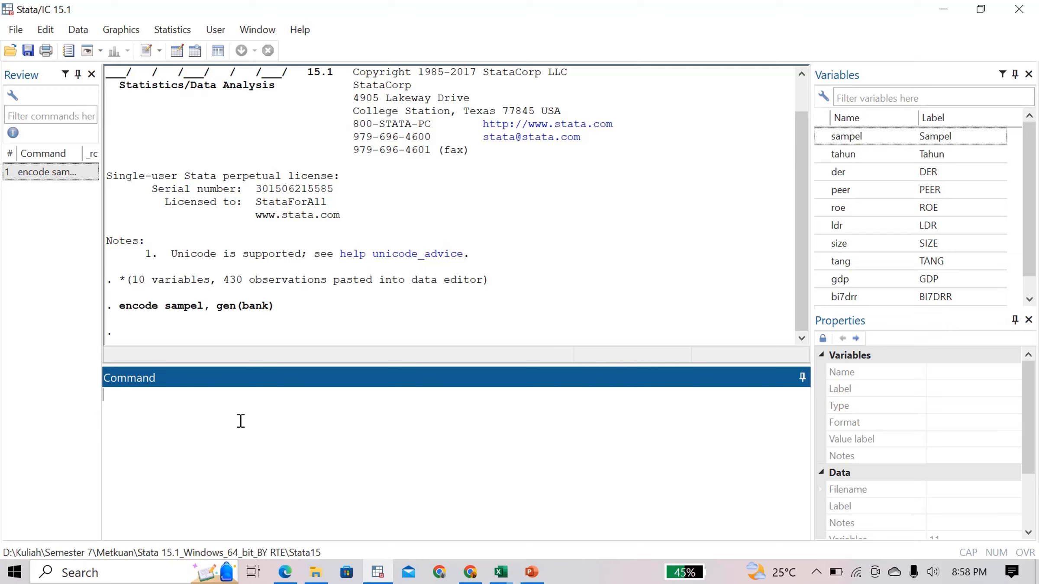
Declare the dataset as panel data with bank as the panel variable and tahun as the time variable using xtset
text(xtset bank tahu)
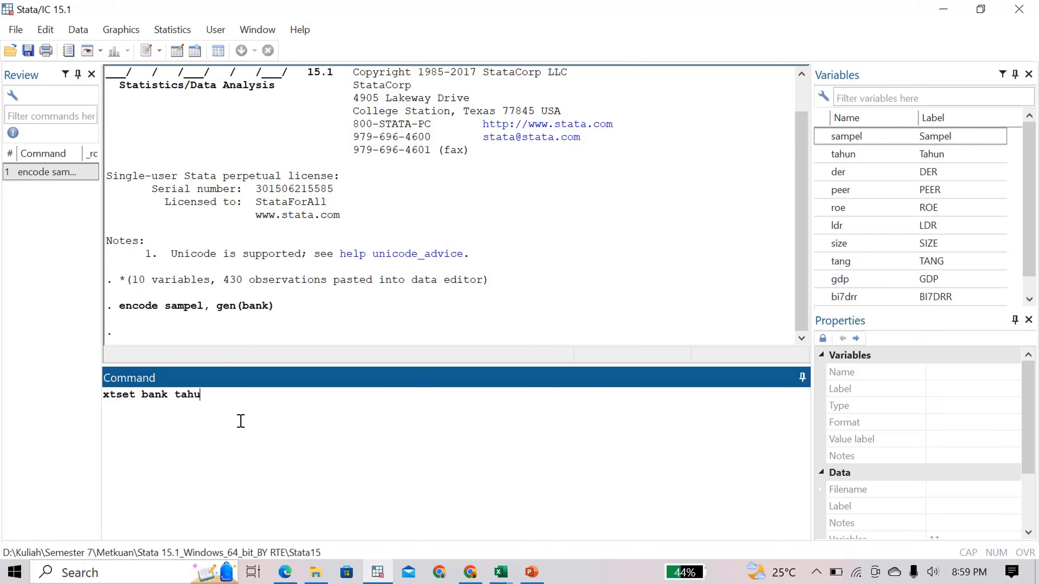
text(n)
key(Return)
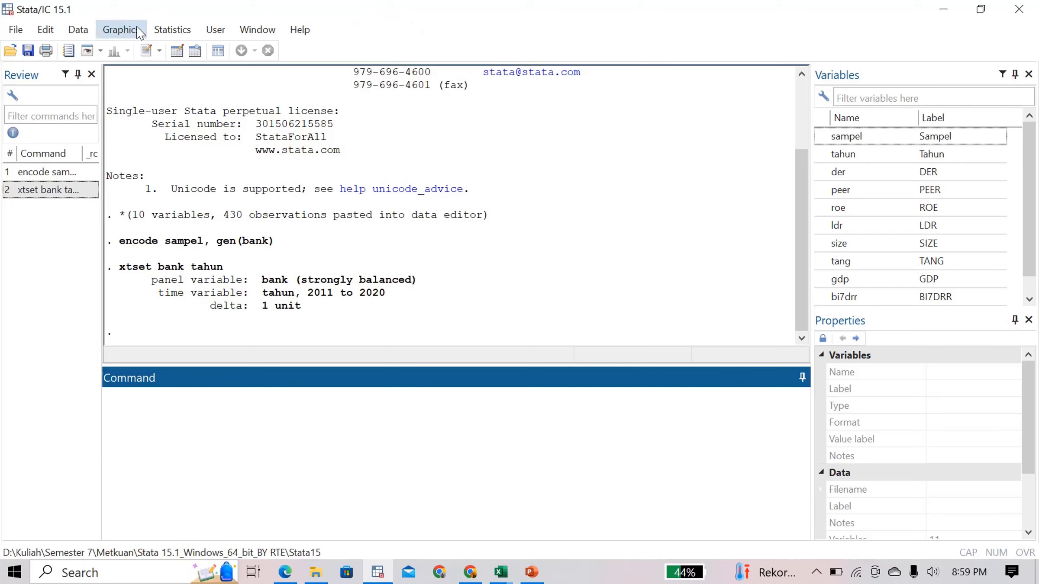
Start an Arellano-Bond dynamic panel-data estimation with der as the dependent variable
click(164, 28)
mouse_move(242, 263)
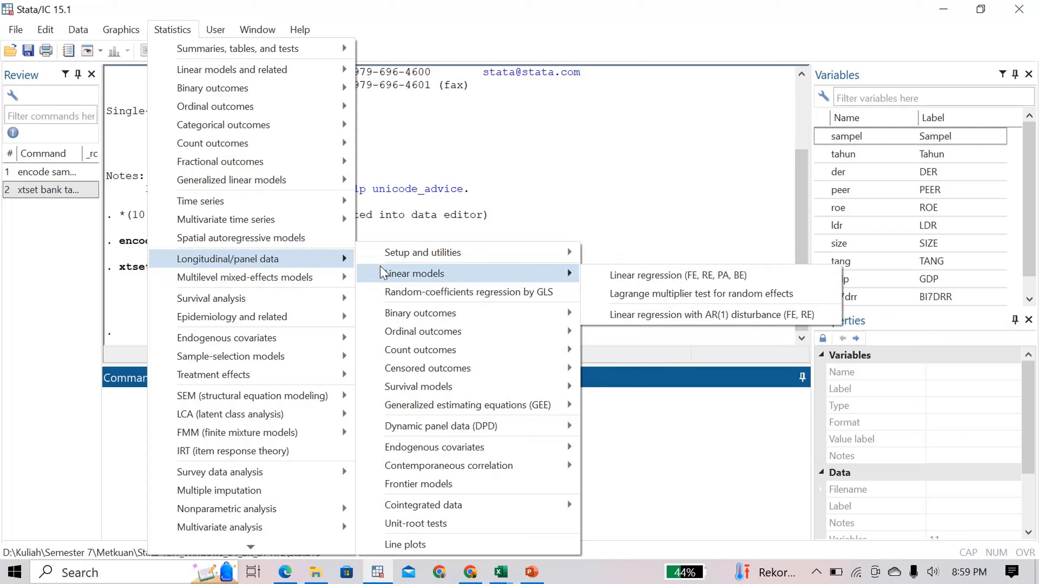
mouse_move(454, 421)
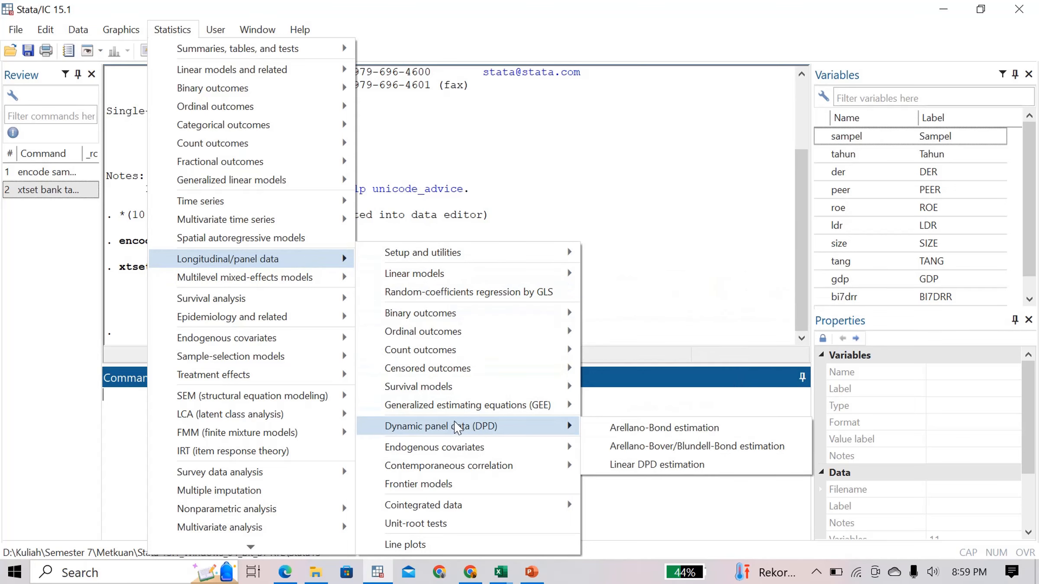
click(610, 429)
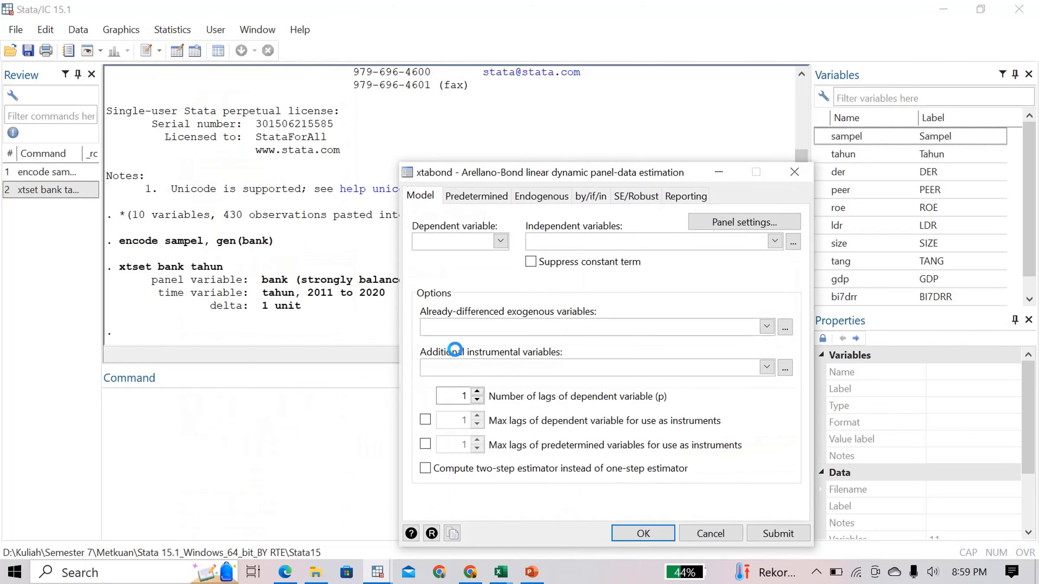
click(471, 241)
text(der)
Add peer, roe, ldr, size, tang, gdp and bi7drr as independent variables and run the xtabond estimation
click(552, 238)
click(774, 240)
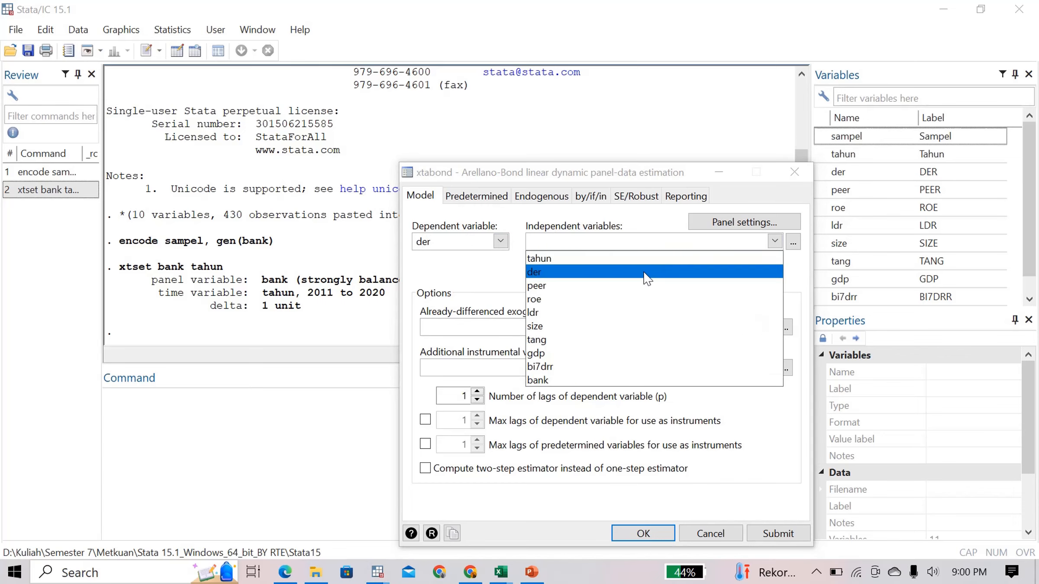
click(638, 294)
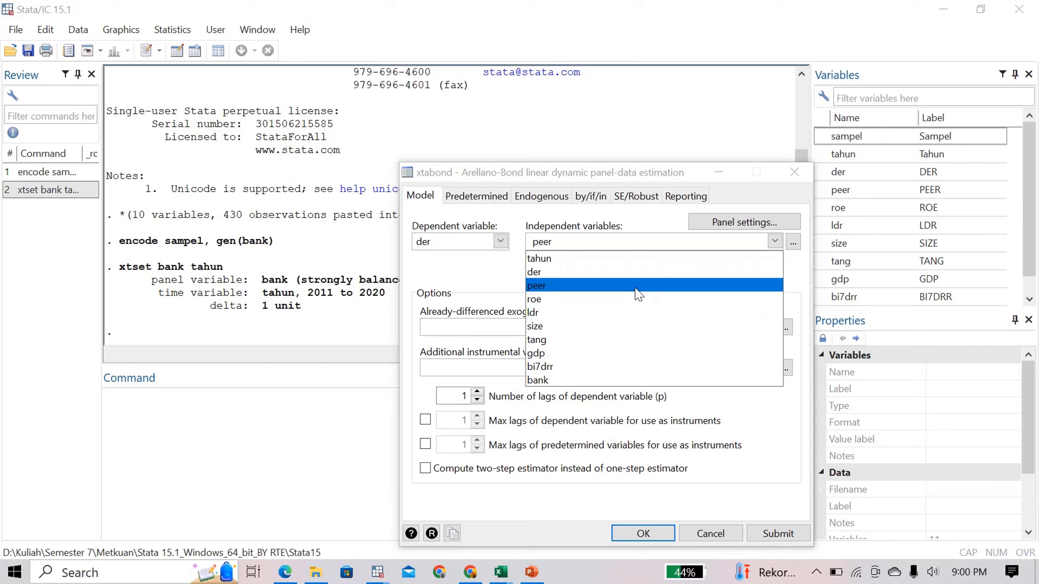
click(637, 301)
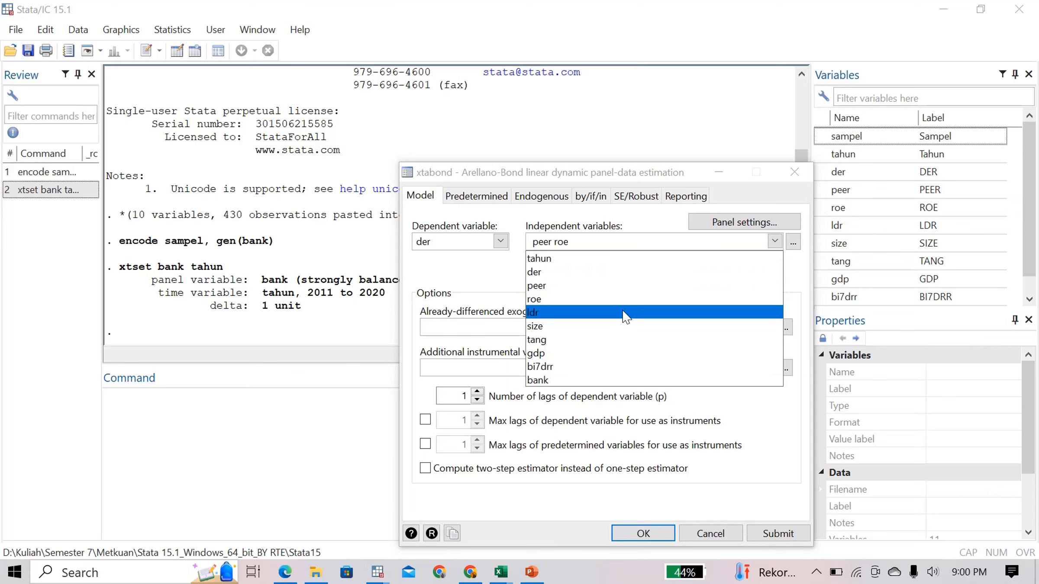
click(626, 314)
click(626, 327)
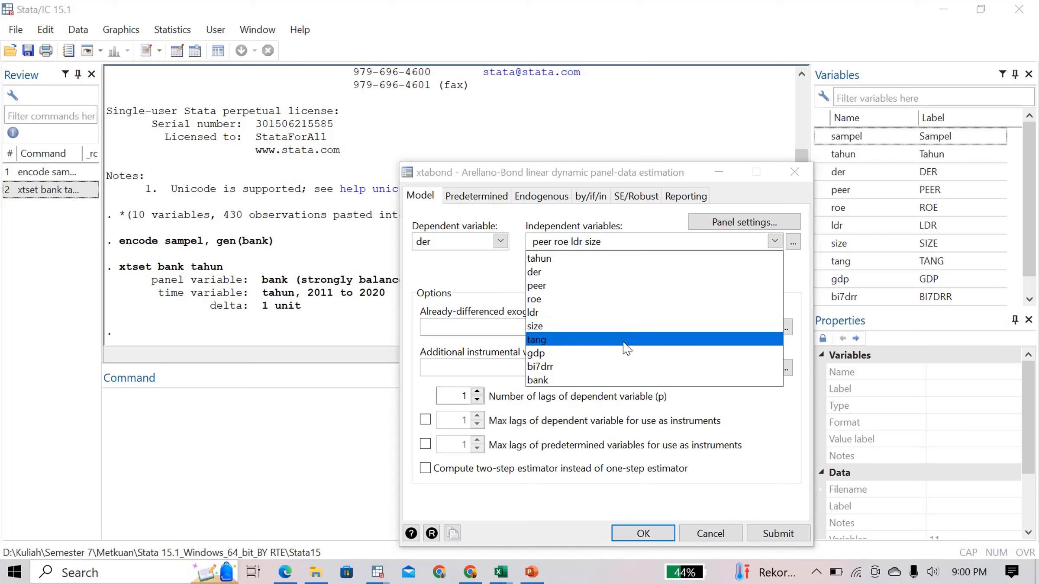
click(626, 342)
click(628, 354)
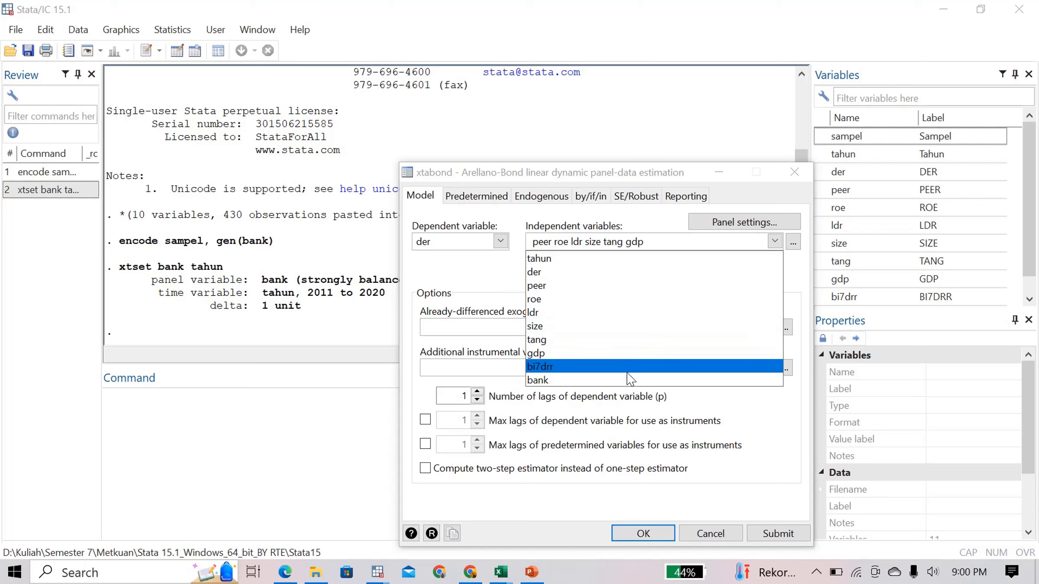
click(628, 371)
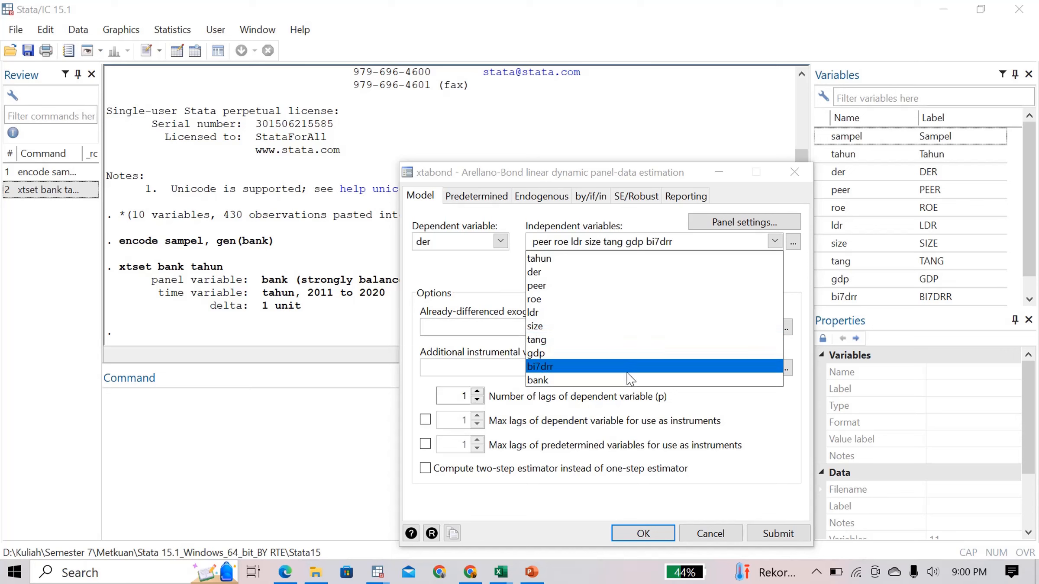
click(640, 497)
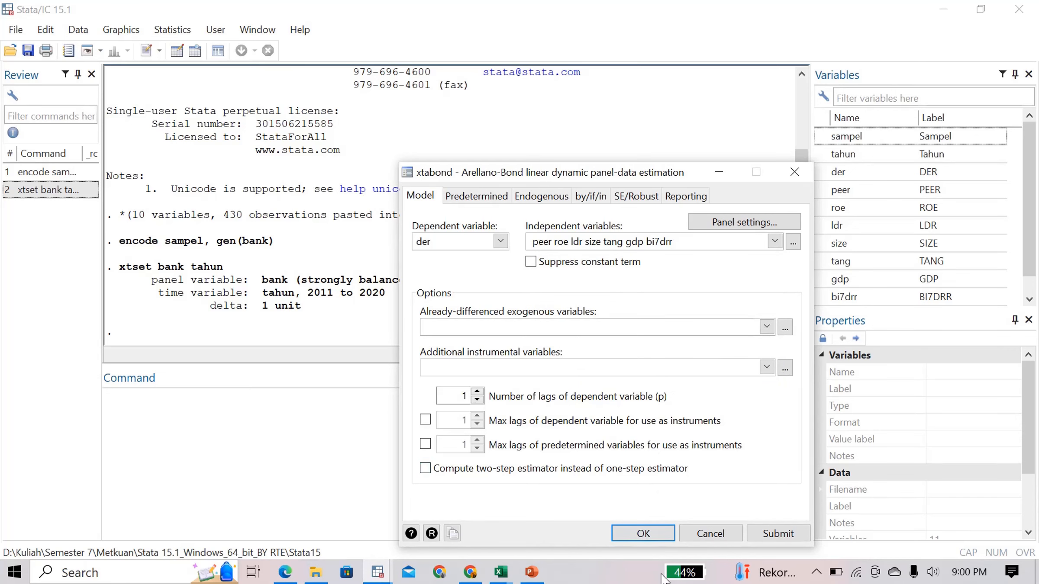
click(642, 532)
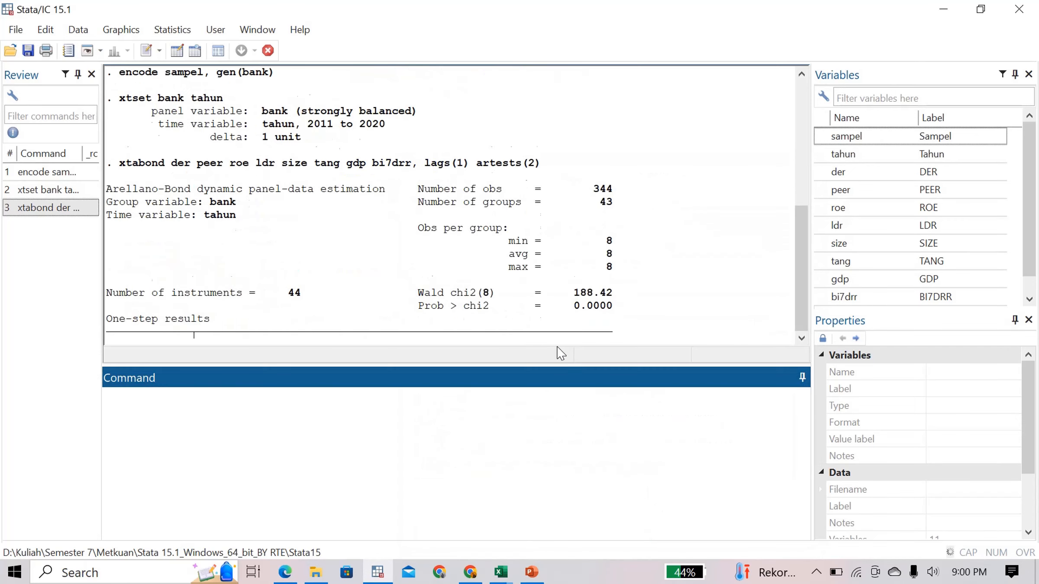
Review the coefficient table and run the Sargan test of overidentifying restrictions with estat sargan
scroll(440, 193, up, 2)
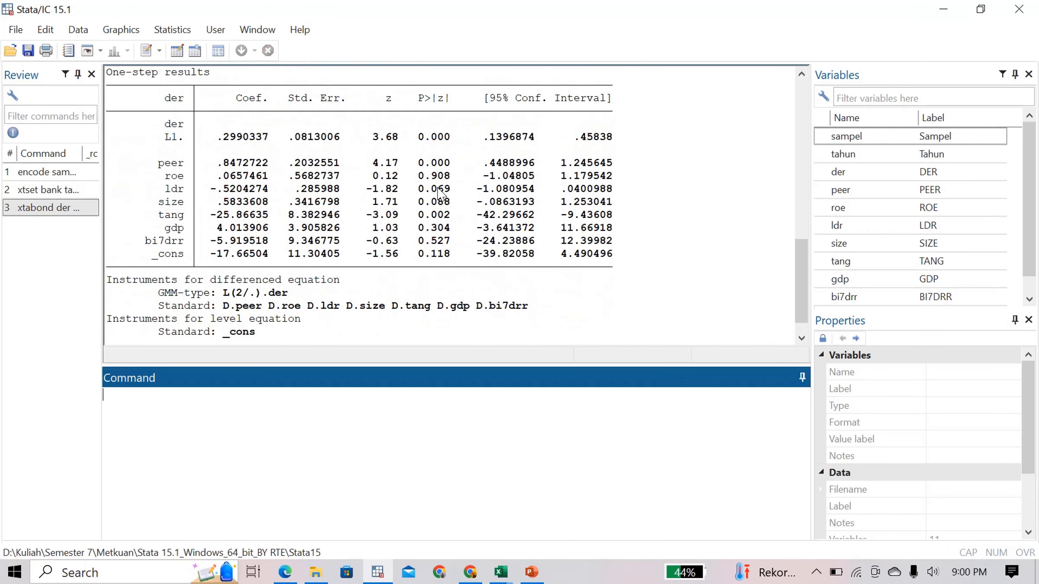
scroll(440, 194, up, 5)
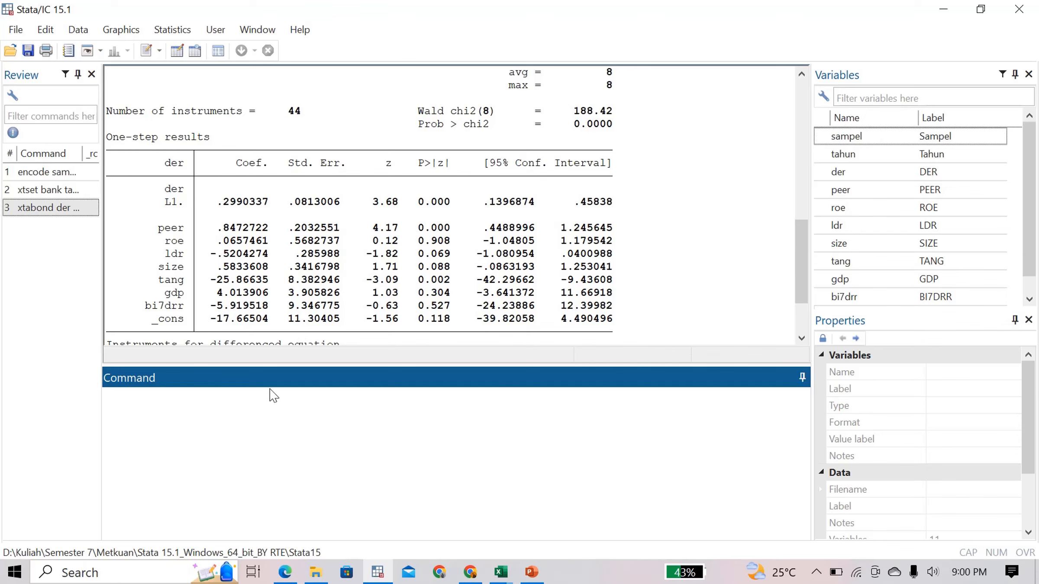
scroll(224, 267, down, 1)
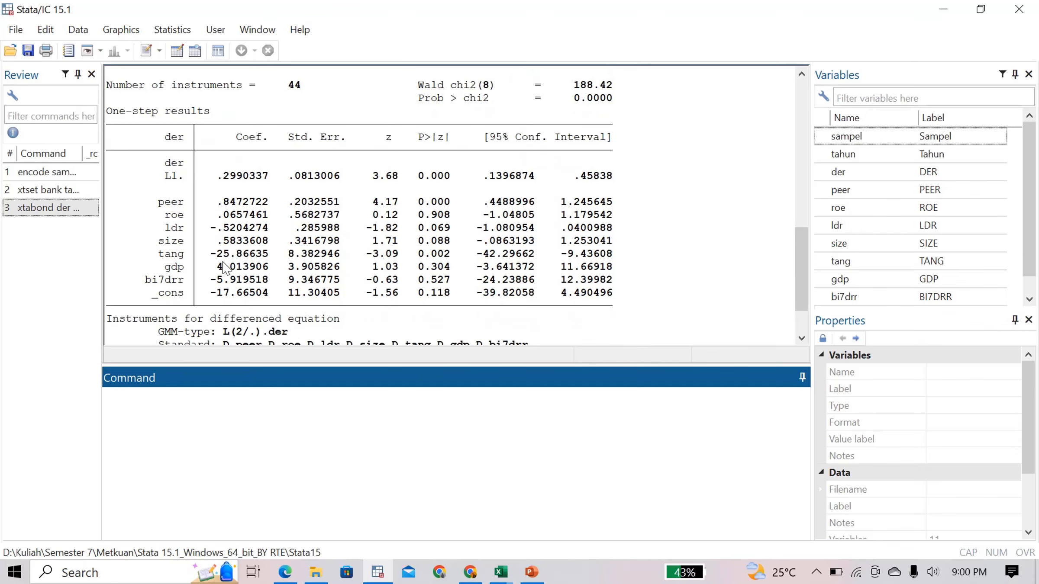
scroll(224, 267, down, 2)
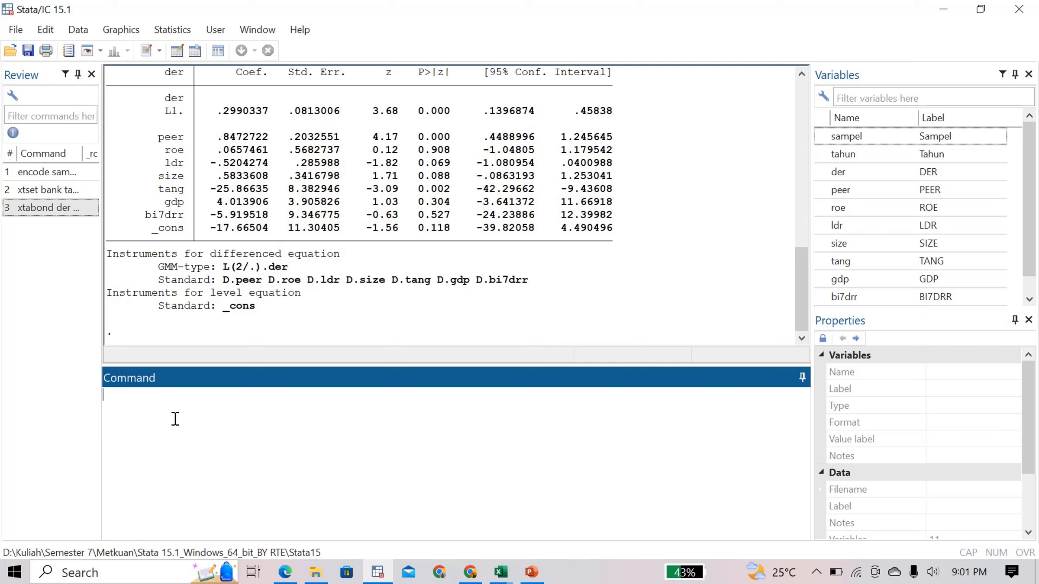
text(estat sargan)
key(Return)
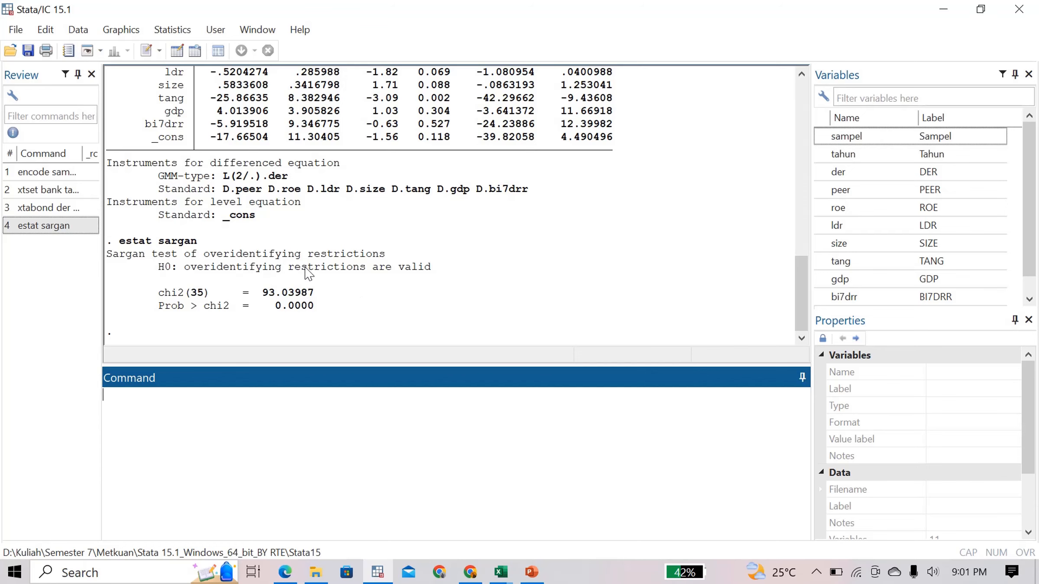
Review the Sargan test output and try to run the Arellano-Bond autocorrelation test with estat abond
scroll(308, 273, up, 4)
scroll(305, 268, down, 4)
scroll(304, 267, up, 1)
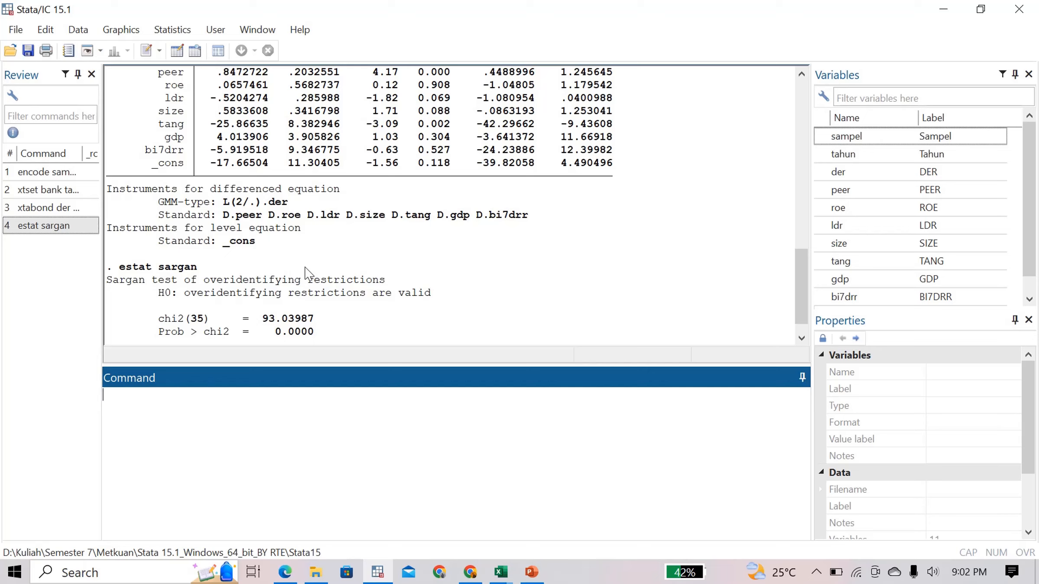
scroll(304, 267, down, 1)
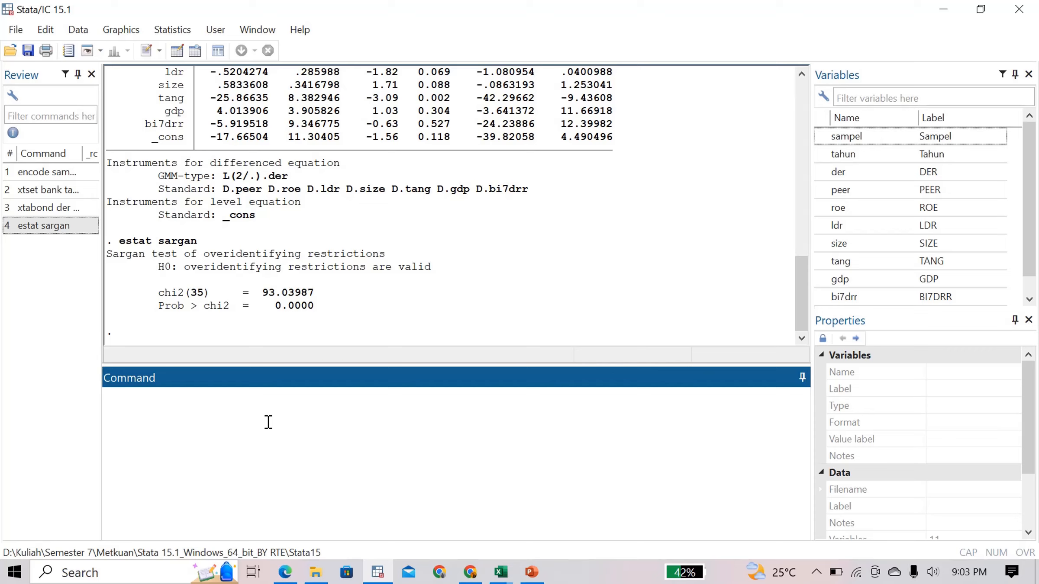
text(estat abond)
key(Return)
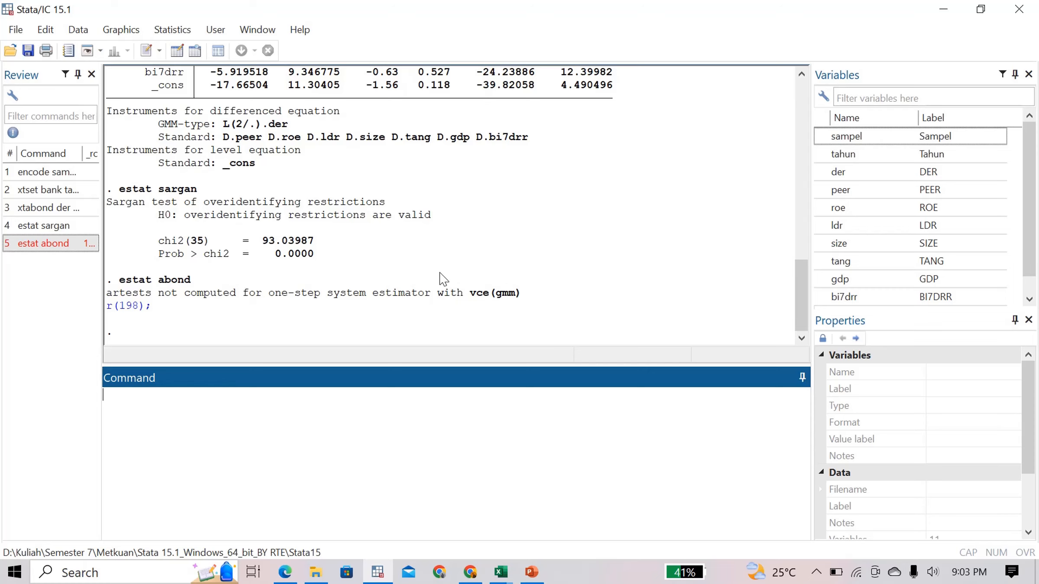
Rerun the Arellano-Bond estimation of der with the same independent variables, using the Robust standard error type
scroll(241, 222, up, 10)
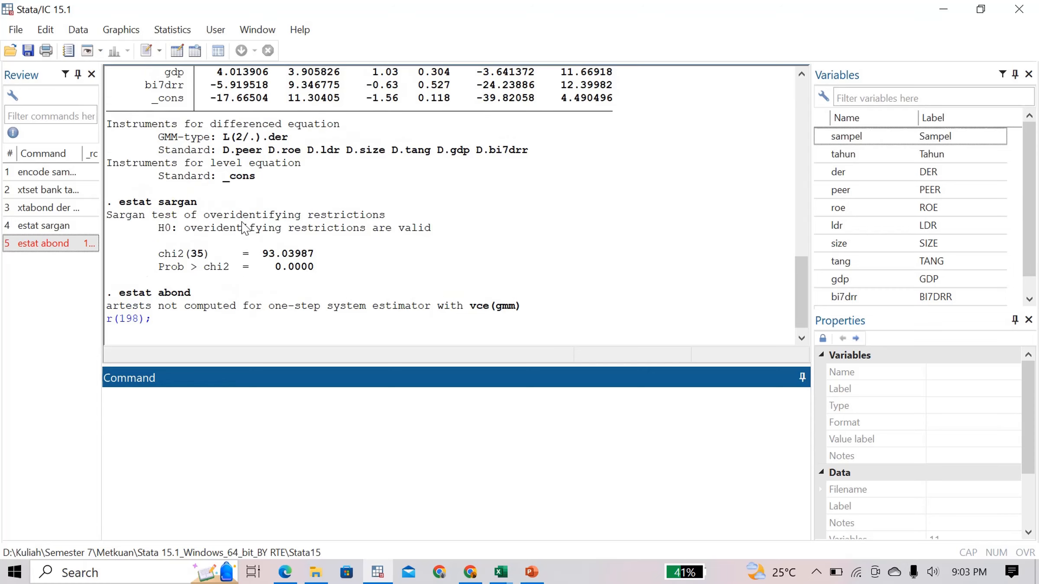
scroll(242, 227, up, 3)
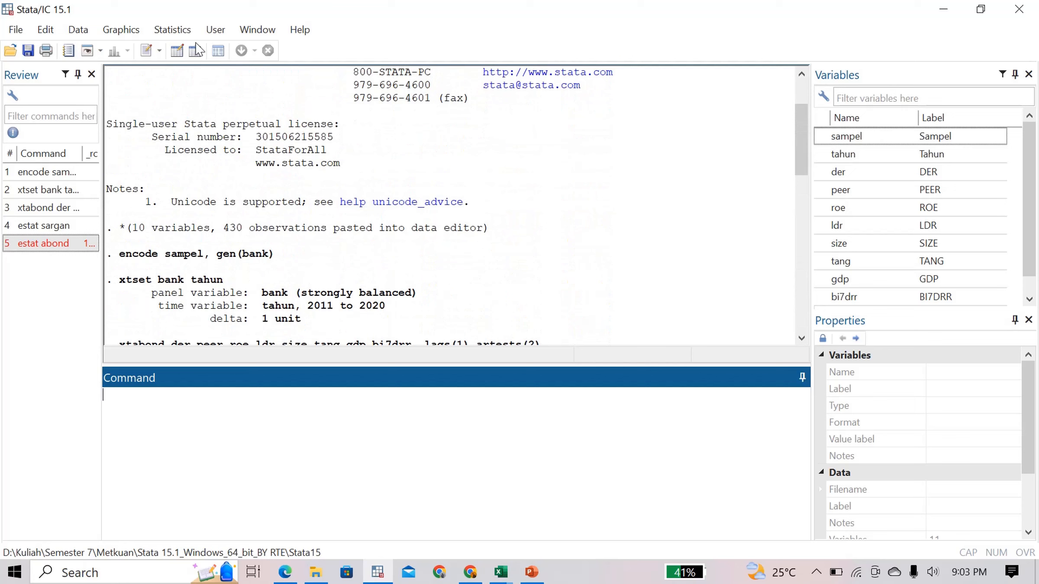
click(172, 31)
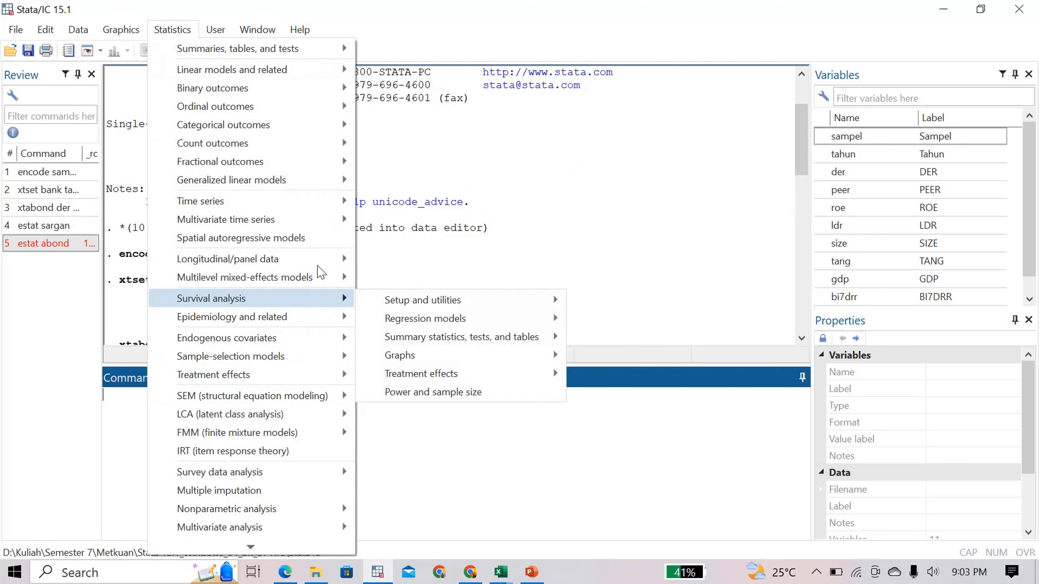
mouse_move(332, 260)
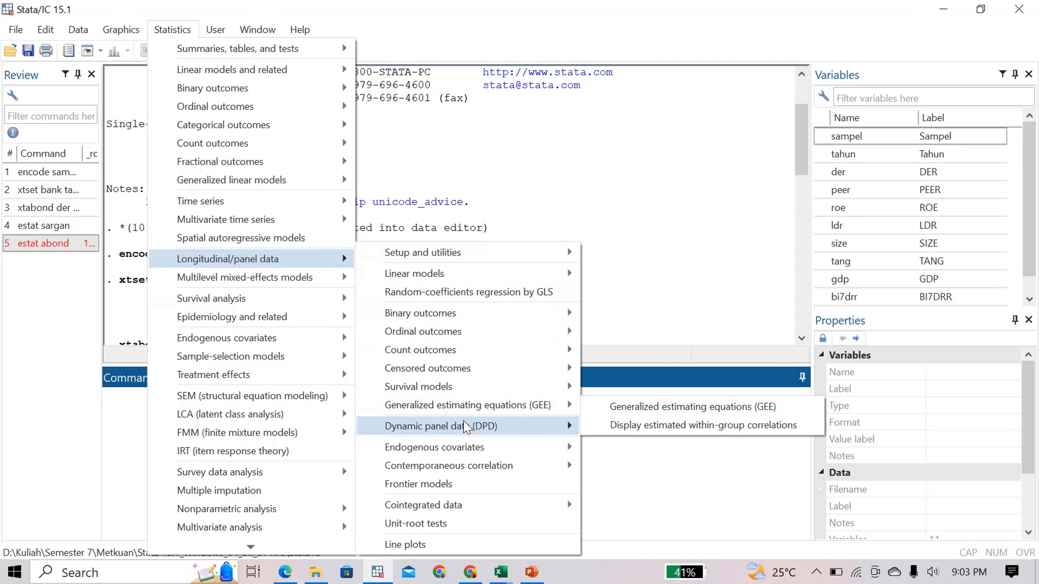
mouse_move(463, 427)
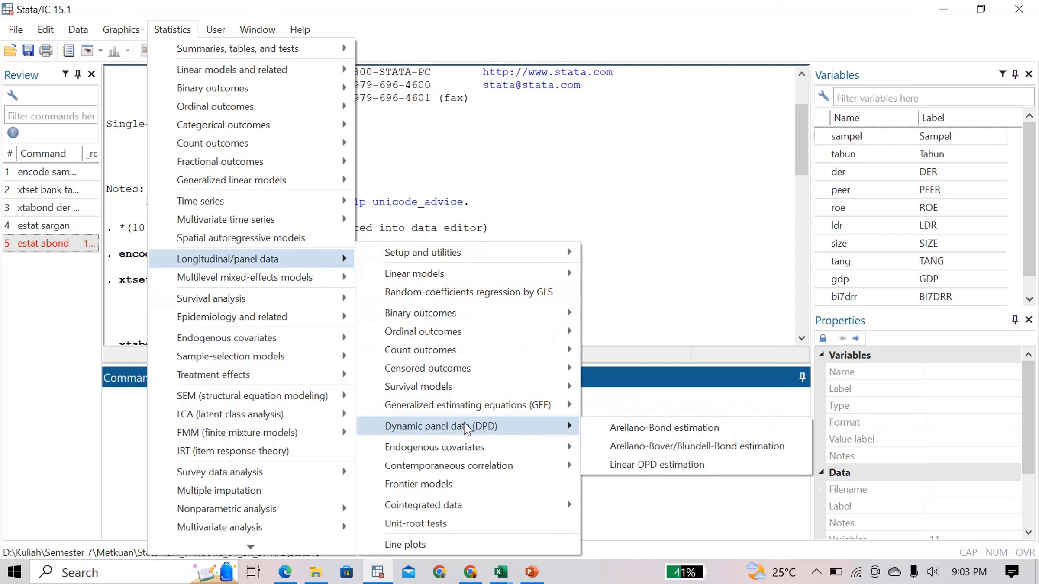
click(617, 429)
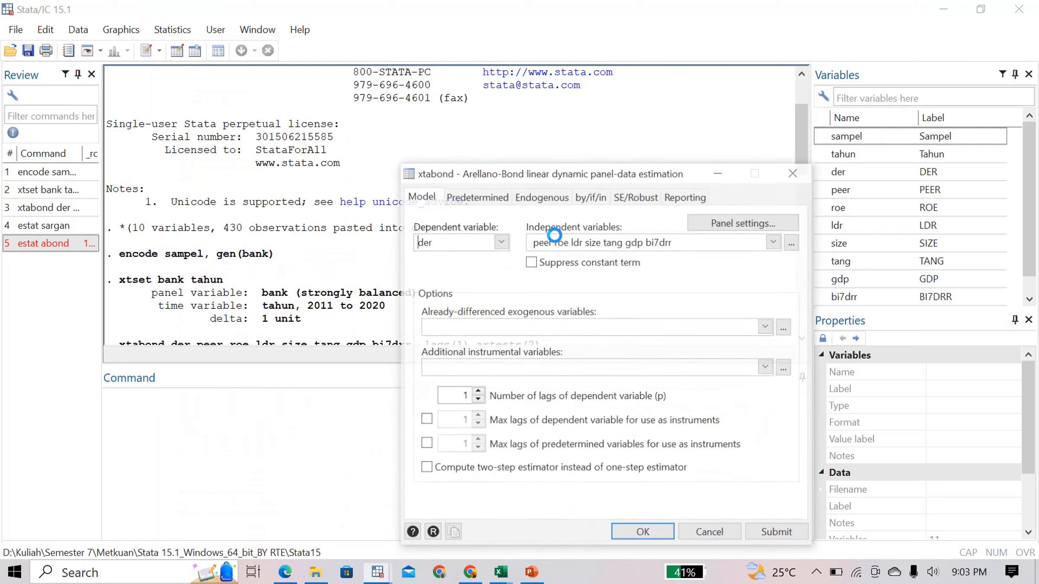
click(631, 199)
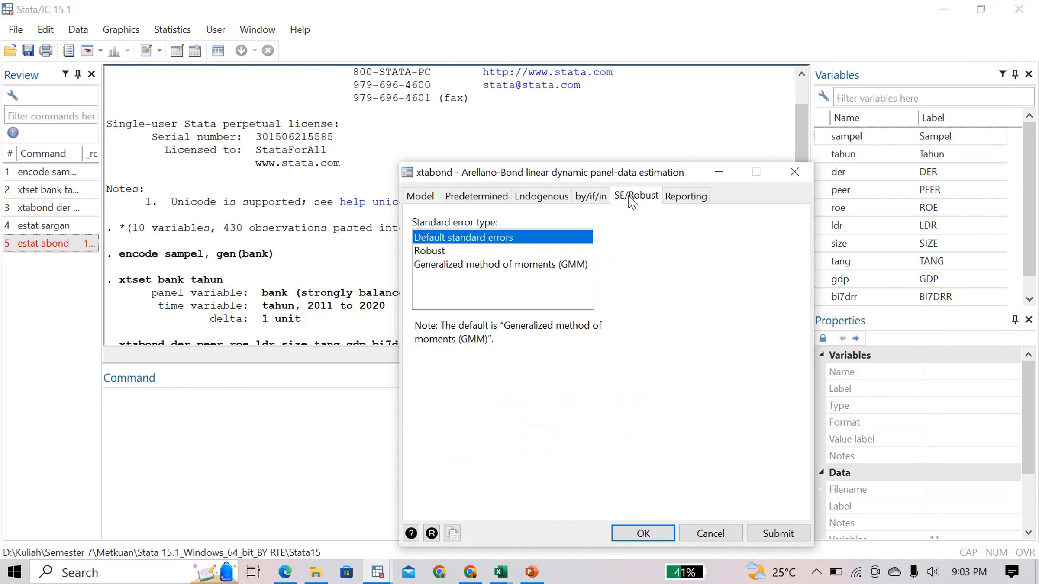
click(499, 251)
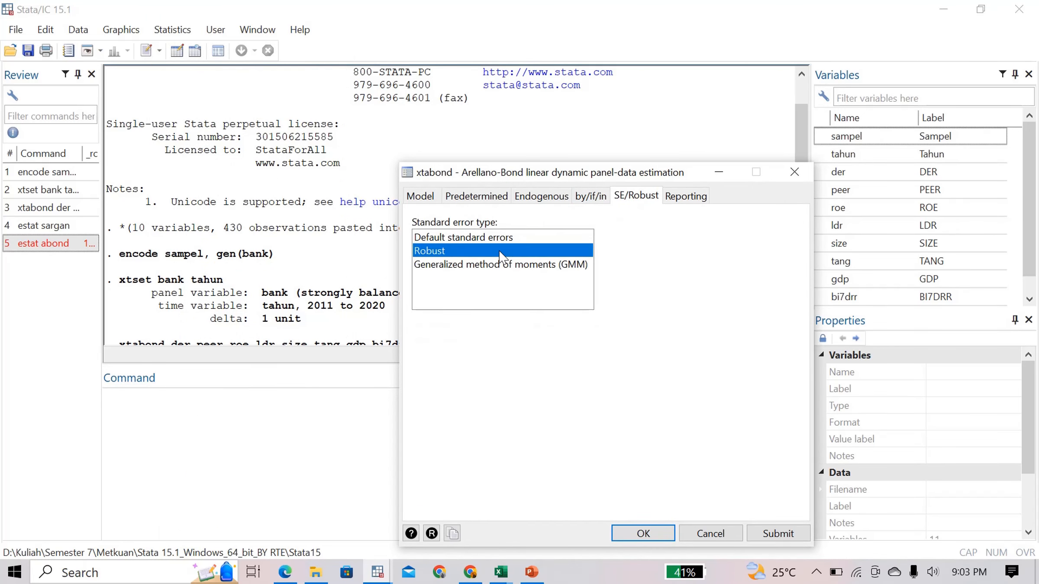
click(625, 532)
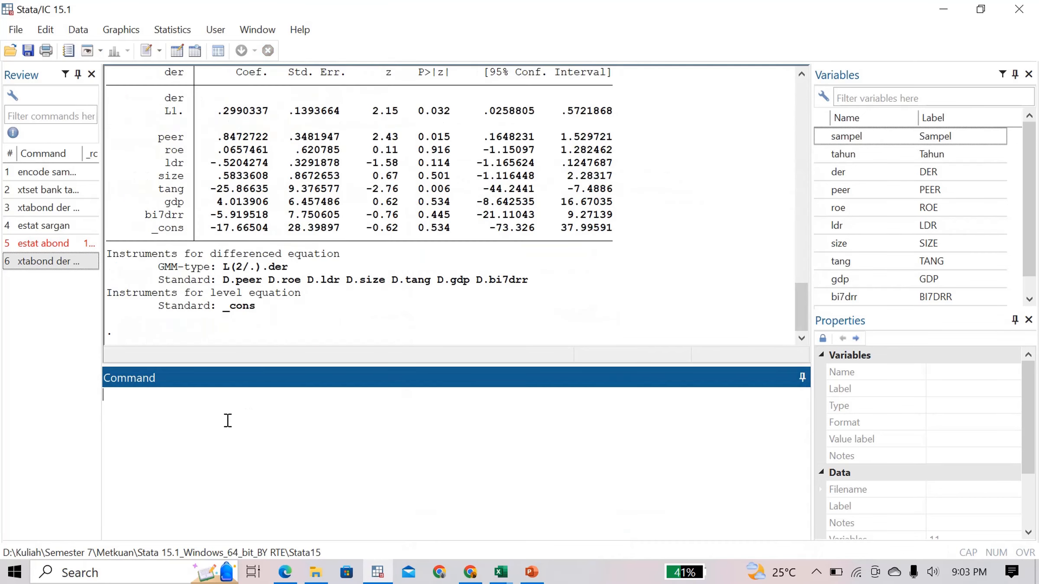
Run the Arellano-Bond autocorrelation test on the robust estimation with estat abond
text(estat ad)
key(BackSpace)
text(bonf)
key(BackSpace)
key(BackSpace)
text(nd)
key(Return)
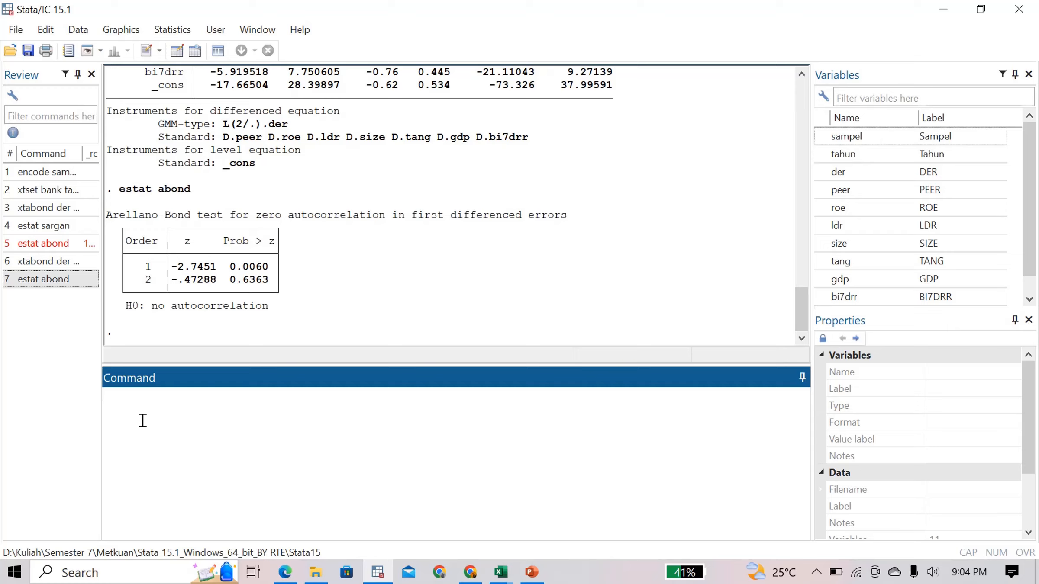
Store the robust Arellano-Bond estimates as fdgmm with estimate store and look over the coefficient table
text(et)
key(BackSpace)
text(stimate store )
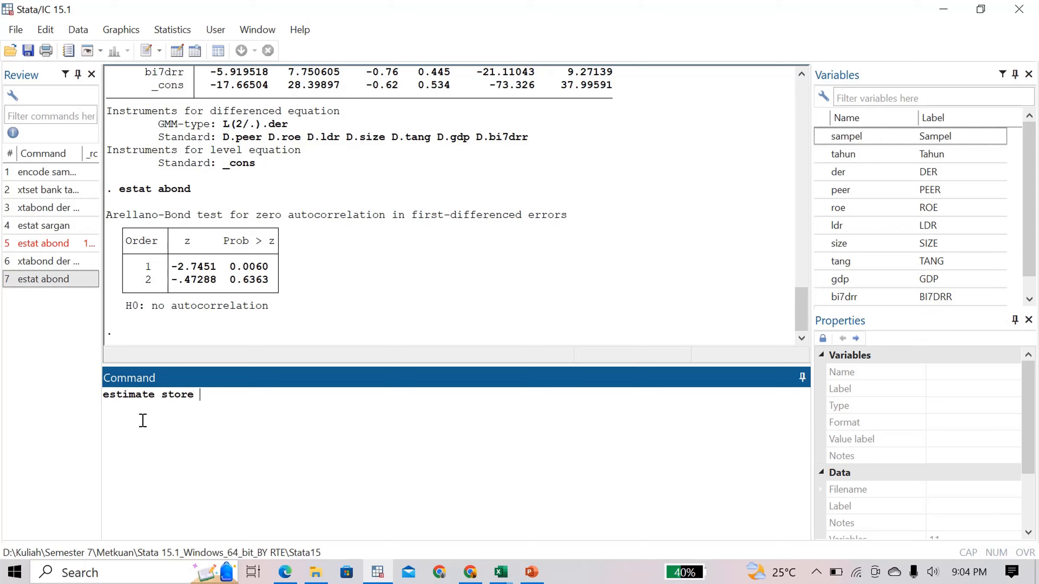
text(fdgmm)
key(Return)
scroll(359, 217, up, 10)
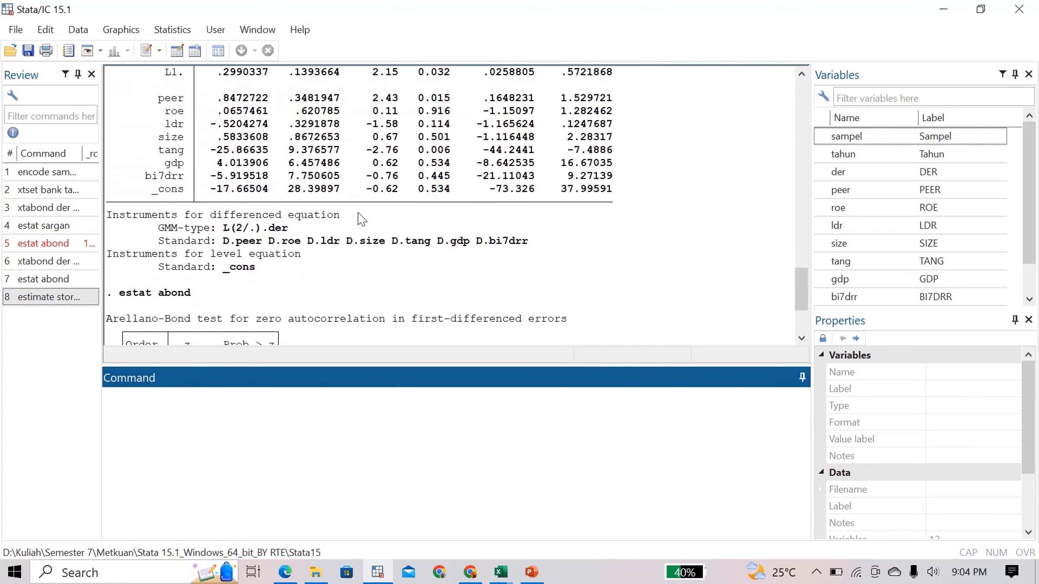
scroll(359, 216, down, 10)
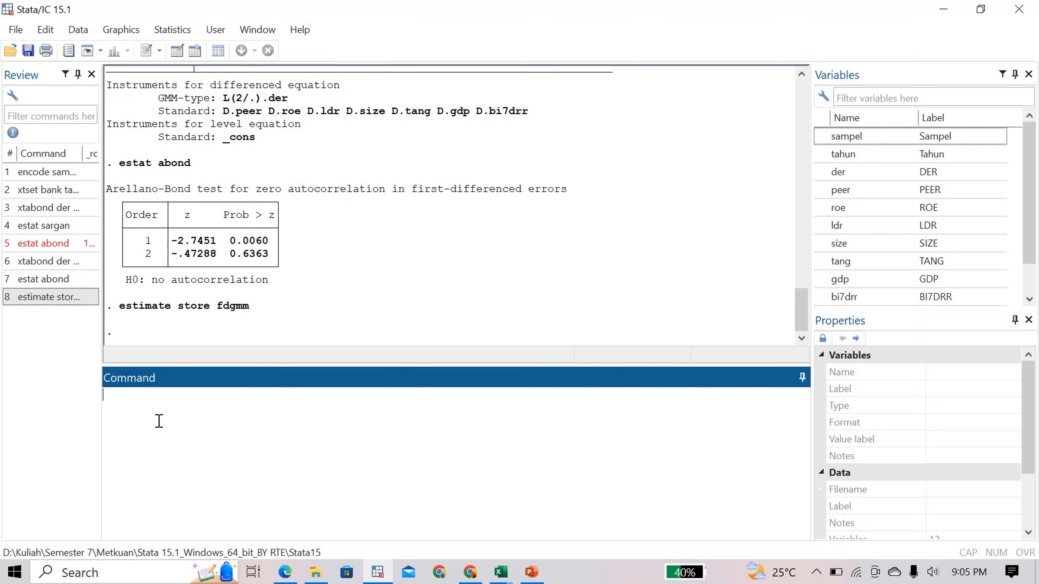
Try to run the fixed-effects regression "xtreg der L1.der per roe ldr size tang gdp bi7drr, fe"
text(xtre)
text(g)
text( der )
text(de)
key(BackSpace)
key(BackSpace)
text(l)
key(BackSpace)
key(Caps_Lock)
text(LE)
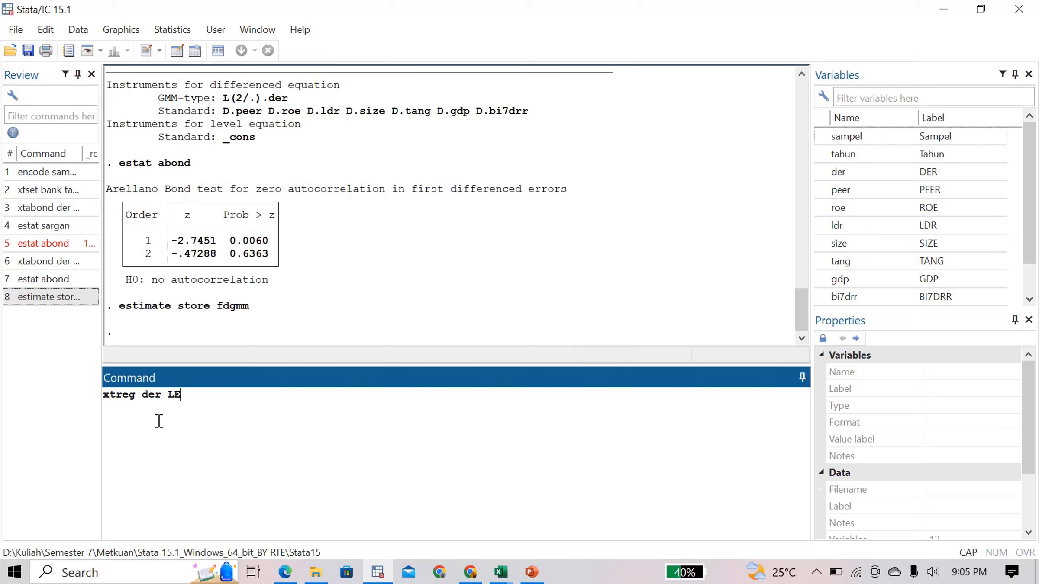
key(BackSpace)
key(Caps_Lock)
text(1.der per roe ldr)
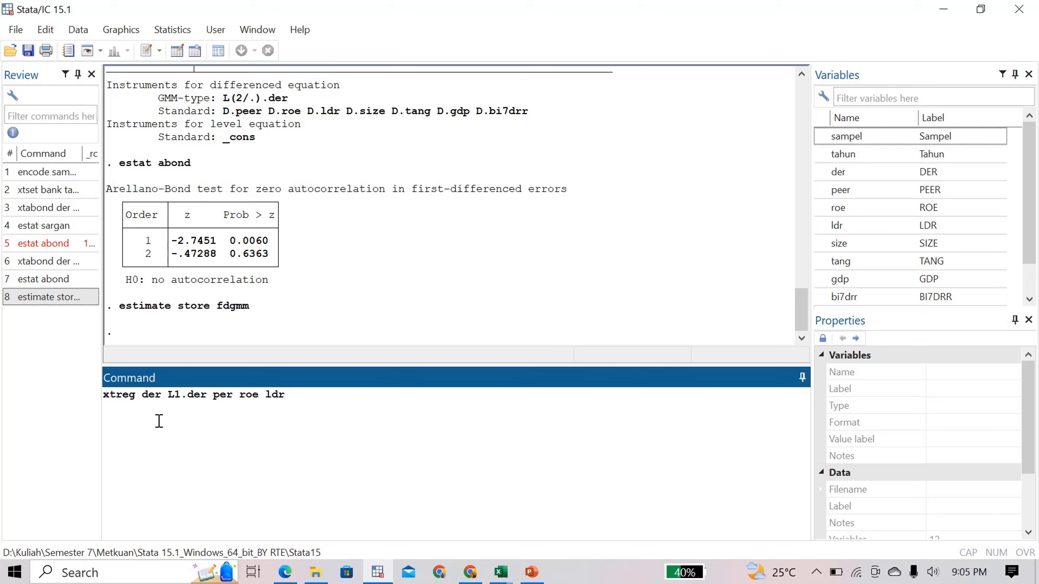
text( size tang)
text(gdp bi)
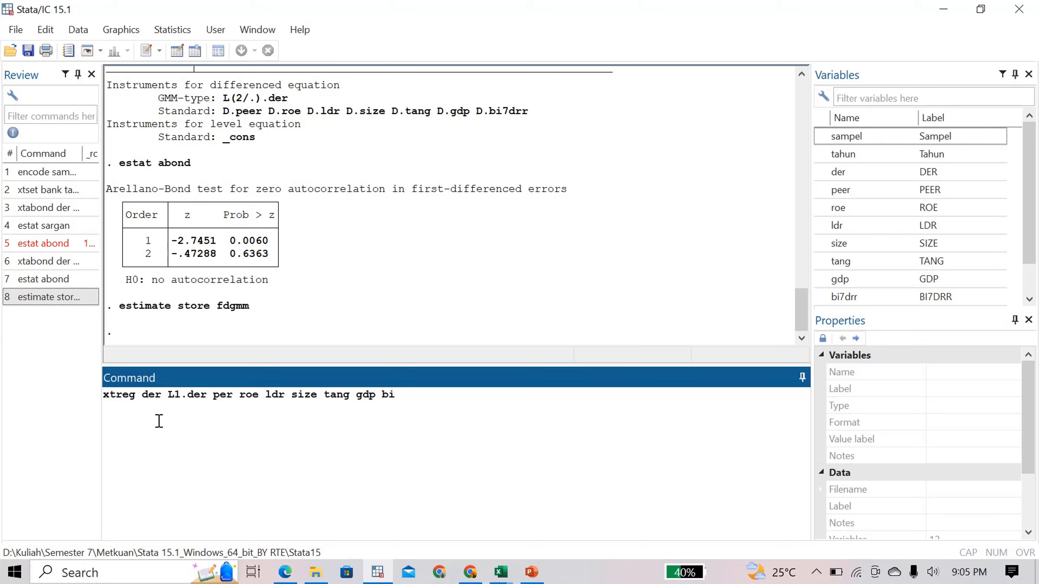
text(7drr, fe)
key(Return)
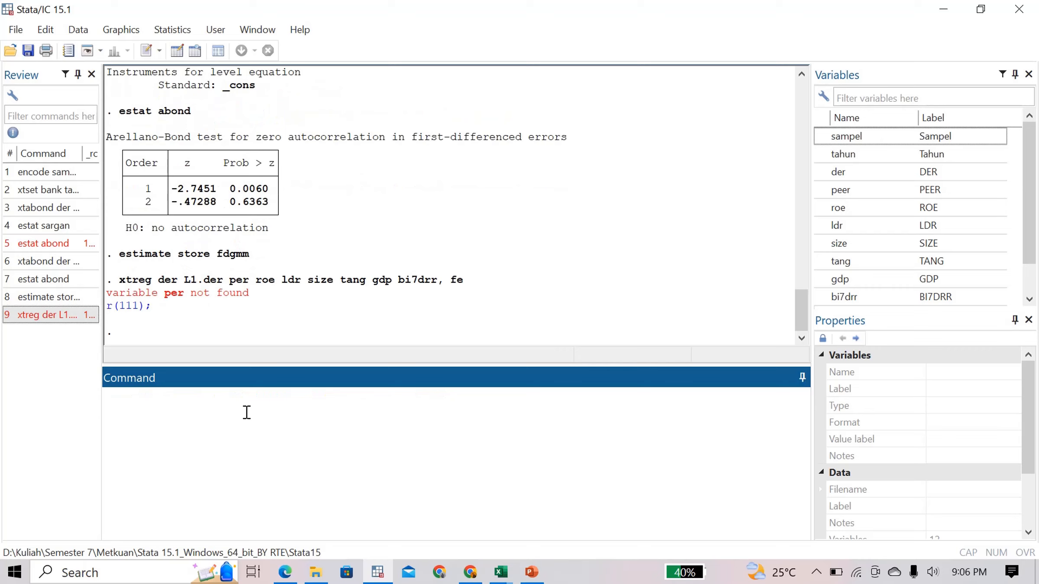
Reuse the xtreg command with per corrected to peer and run the fixed-effects regression
drag(464, 281, 124, 280)
key(ctrl+c)
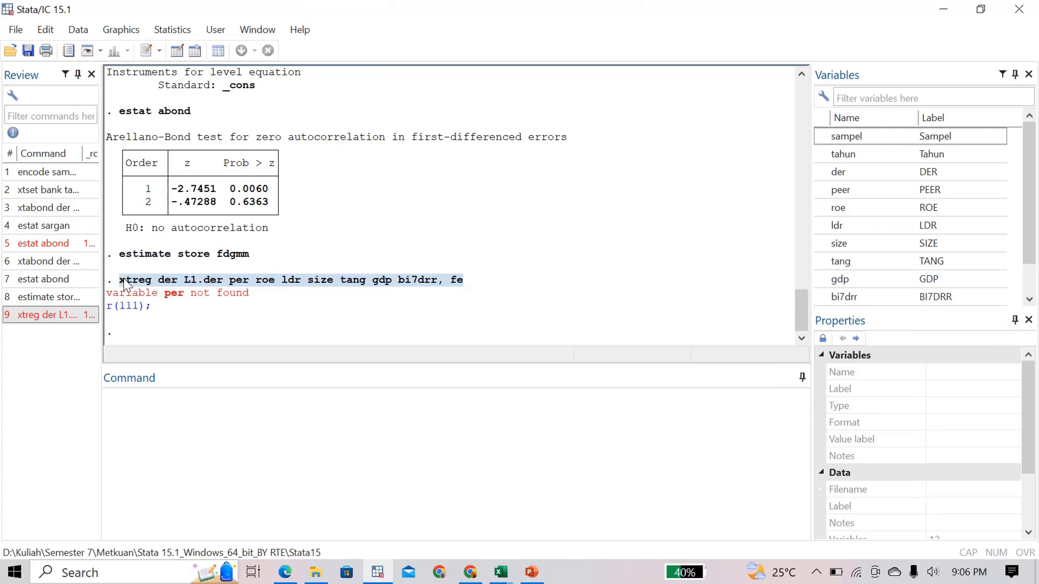
click(172, 398)
key(ctrl+v)
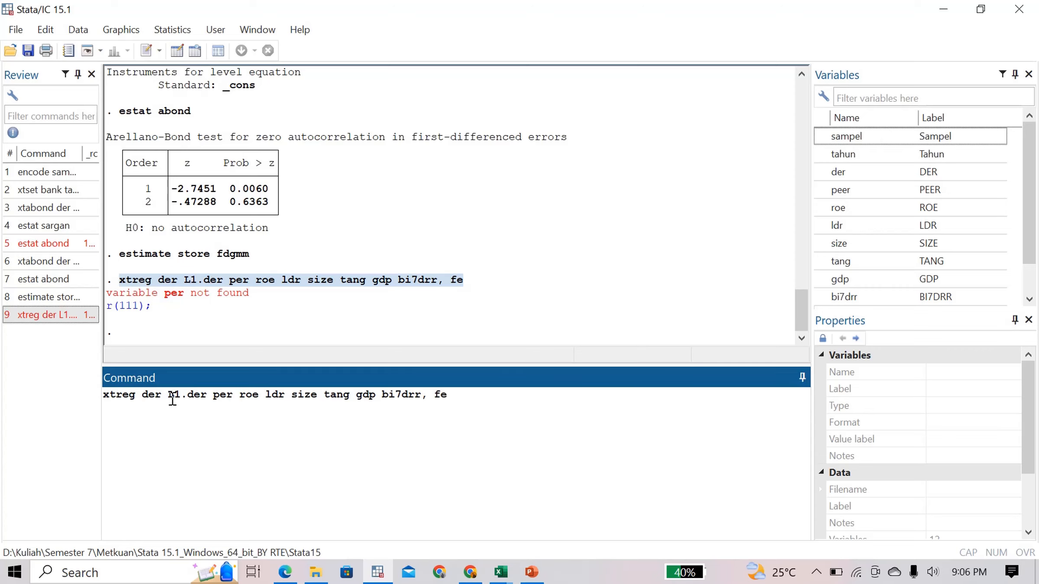
click(226, 394)
text(e)
key(Return)
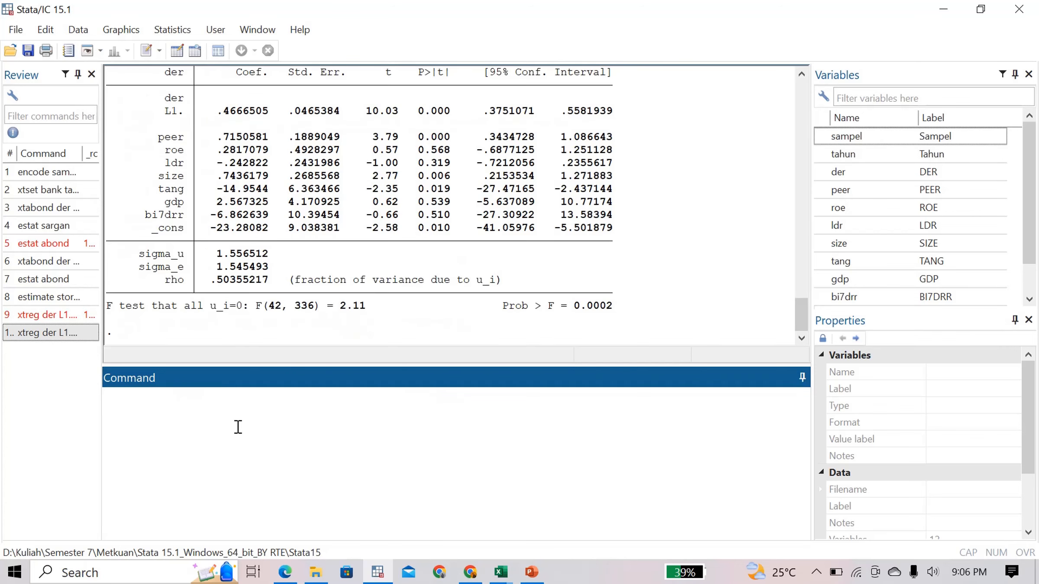
Store the fixed-effects estimates as fem with estimate store
text(estimate store fe)
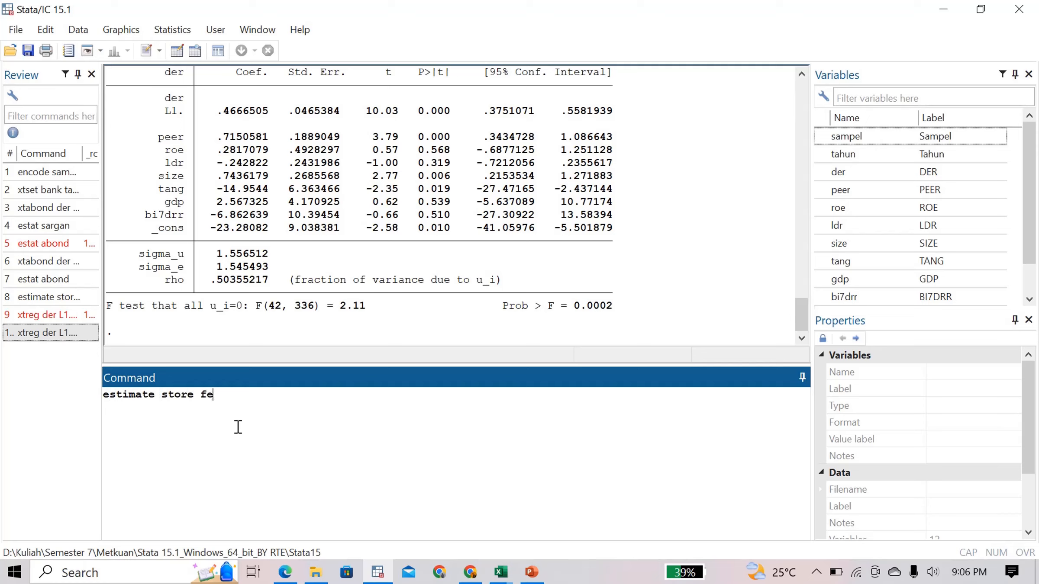
text(m)
key(Return)
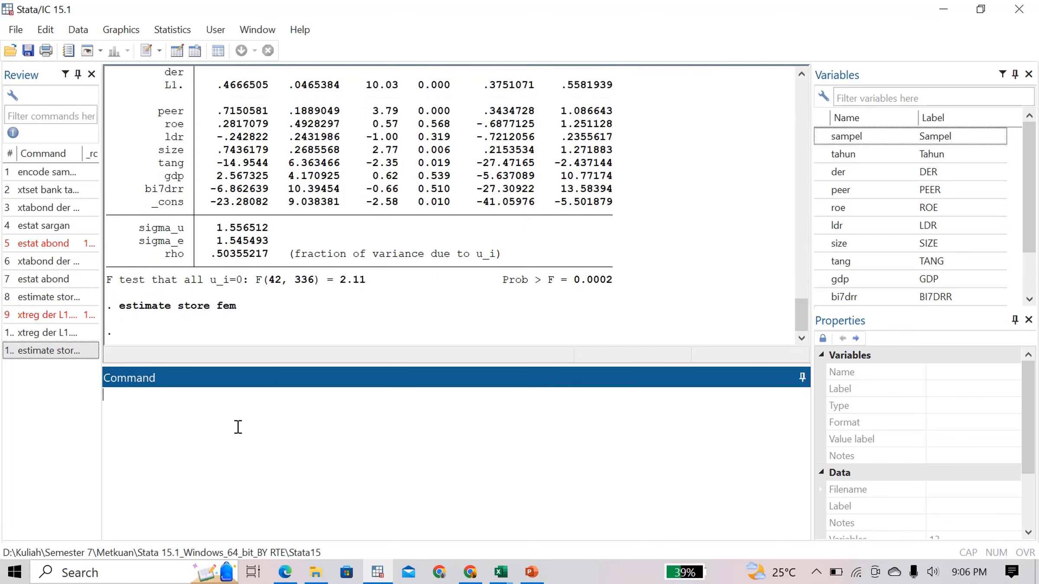
Adapt the copied xtreg command into "regress der L1.der per roe ldr size tang gdp bi7drr" without the fe option and try to run it
text(regress)
key(ctrl+v)
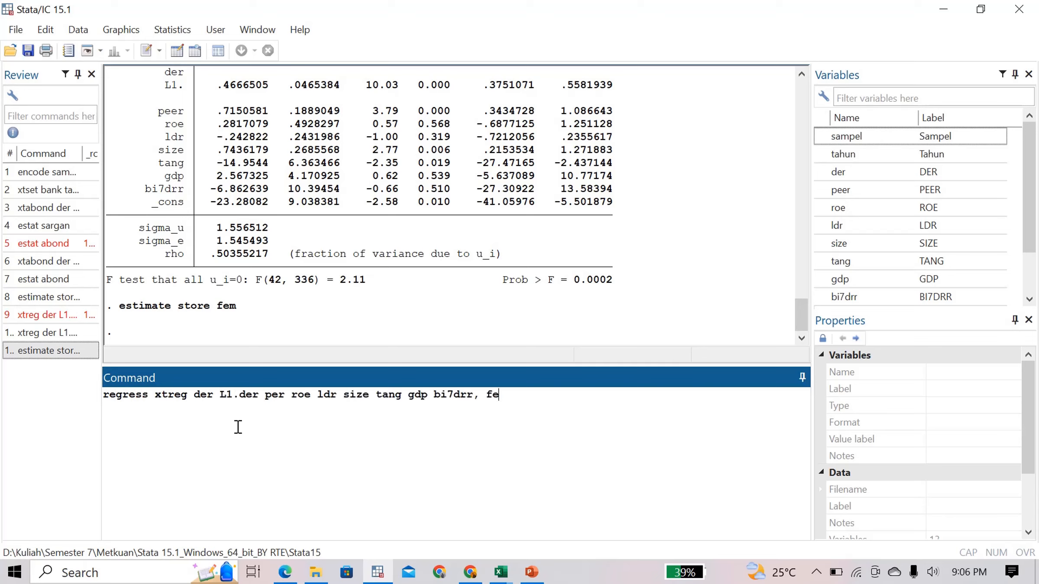
click(194, 400)
key(shift+End)
double_click(152, 400)
key(BackSpace)
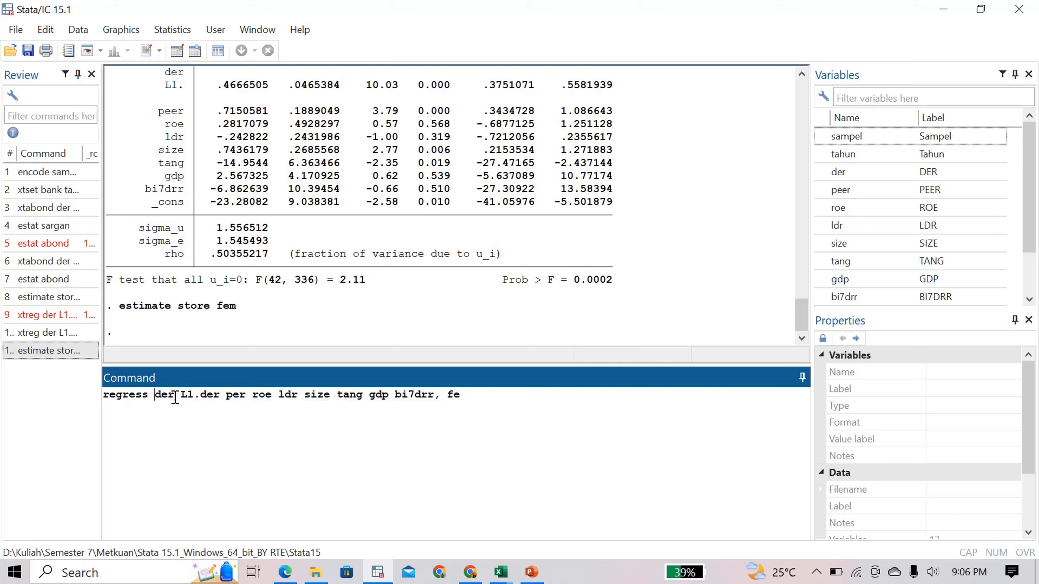
drag(181, 395, 221, 395)
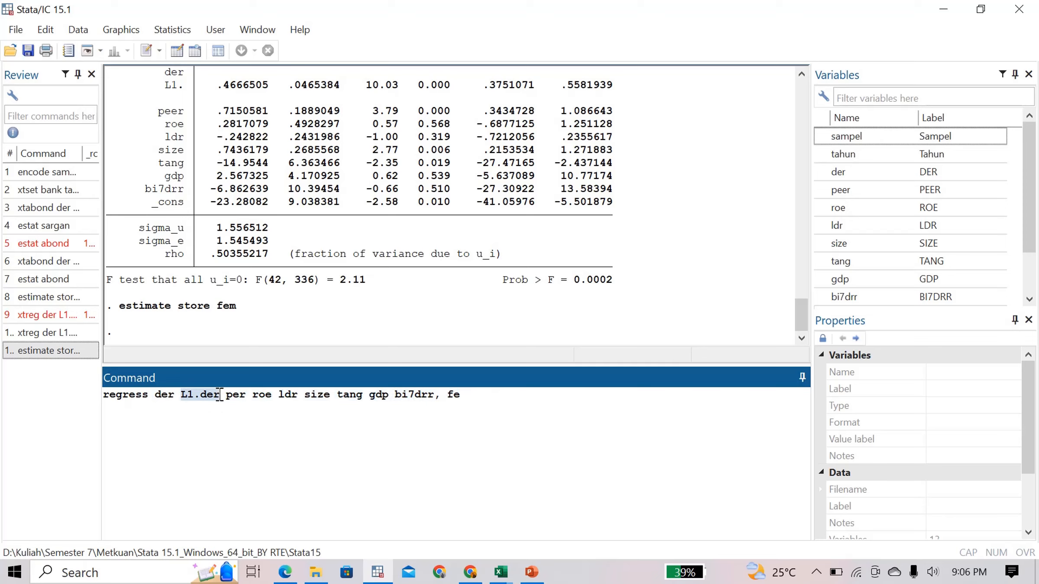
click(233, 394)
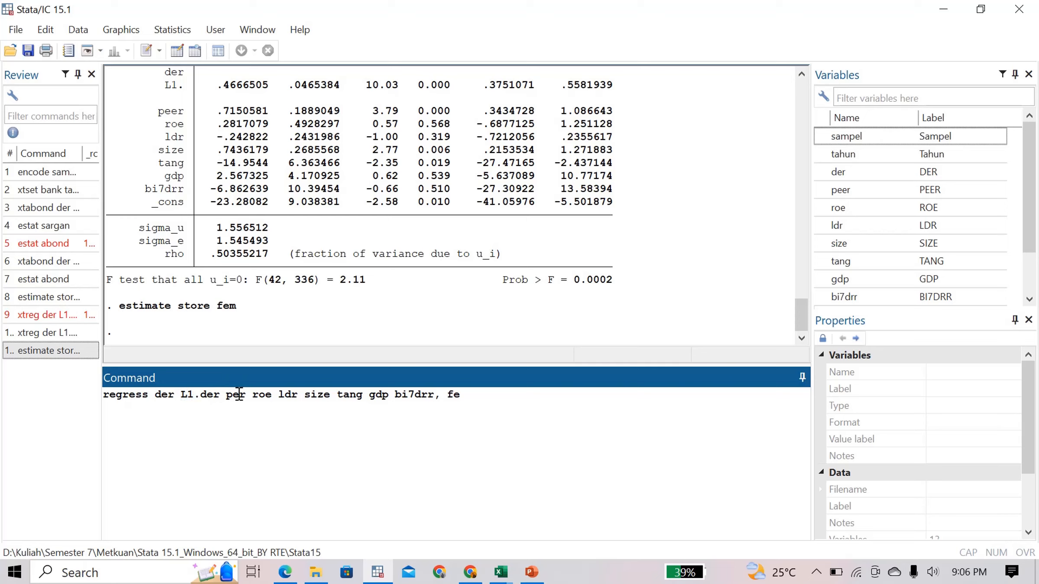
click(468, 394)
key(BackSpace)
key(BackSpace)
key(BackSpace)
key(BackSpace)
key(BackSpace)
key(Return)
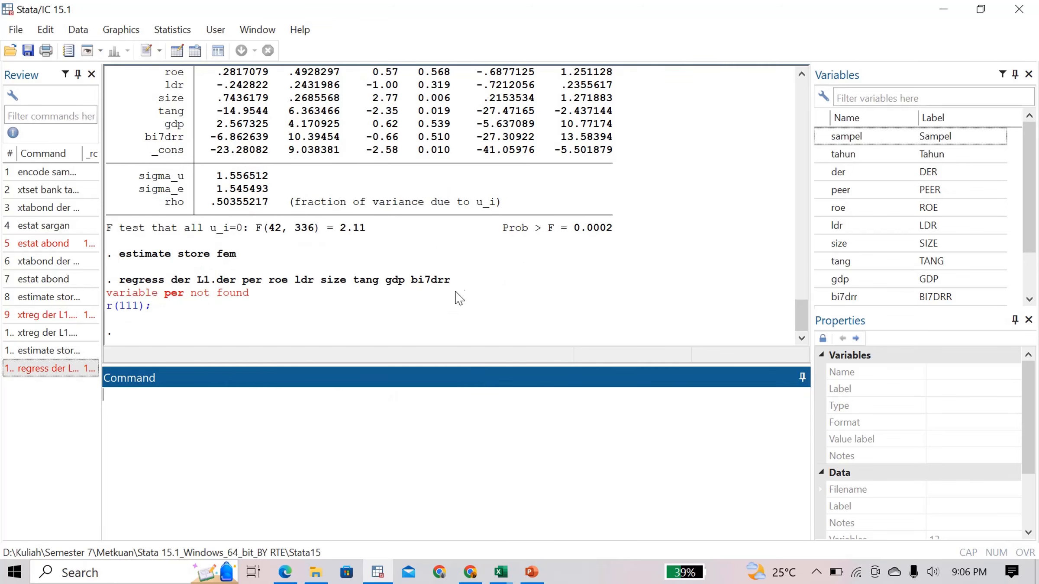
Reuse the regress command with per corrected to peer and run the pooled regression of der
drag(467, 288, 126, 291)
key(ctrl+c)
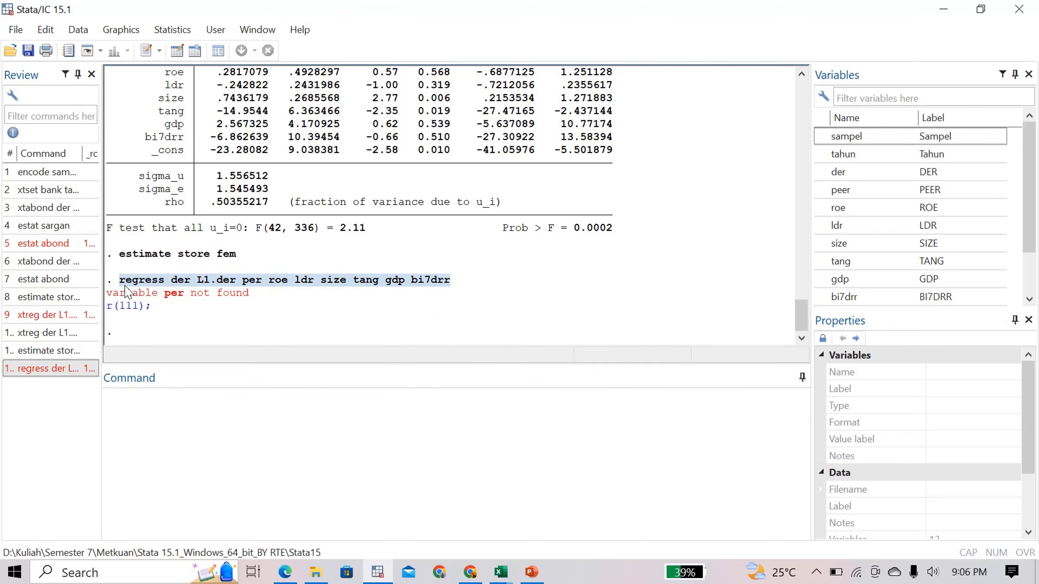
click(196, 404)
key(ctrl+v)
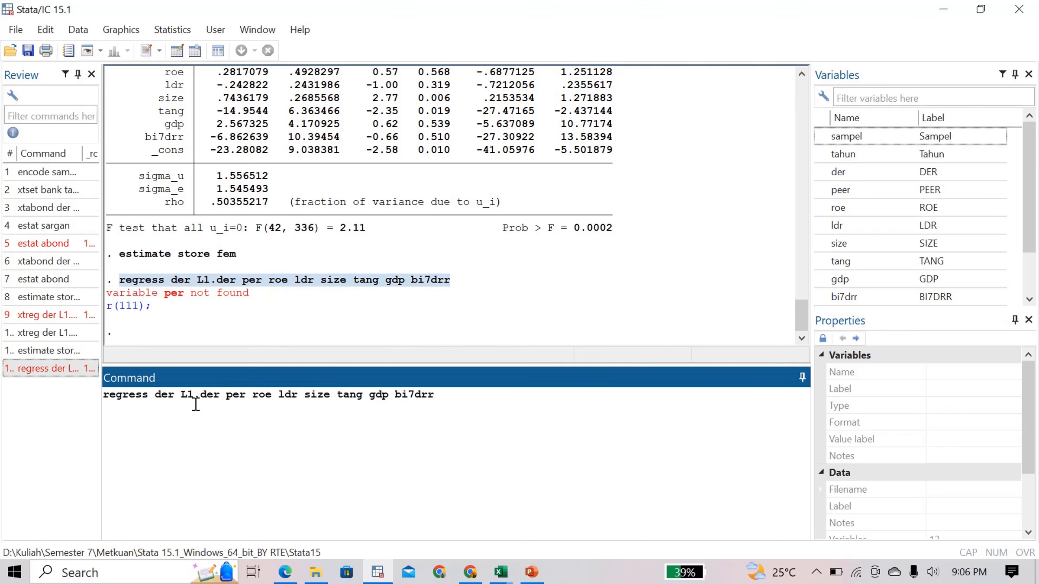
click(235, 395)
text(e)
key(Return)
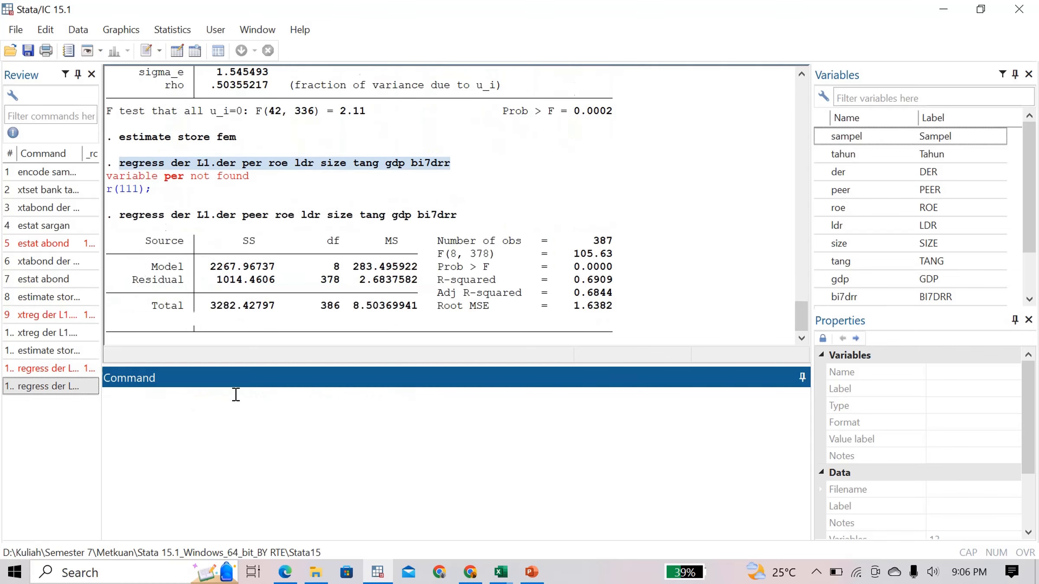
Store the pooled regression estimates as pls with estimate store
text(e)
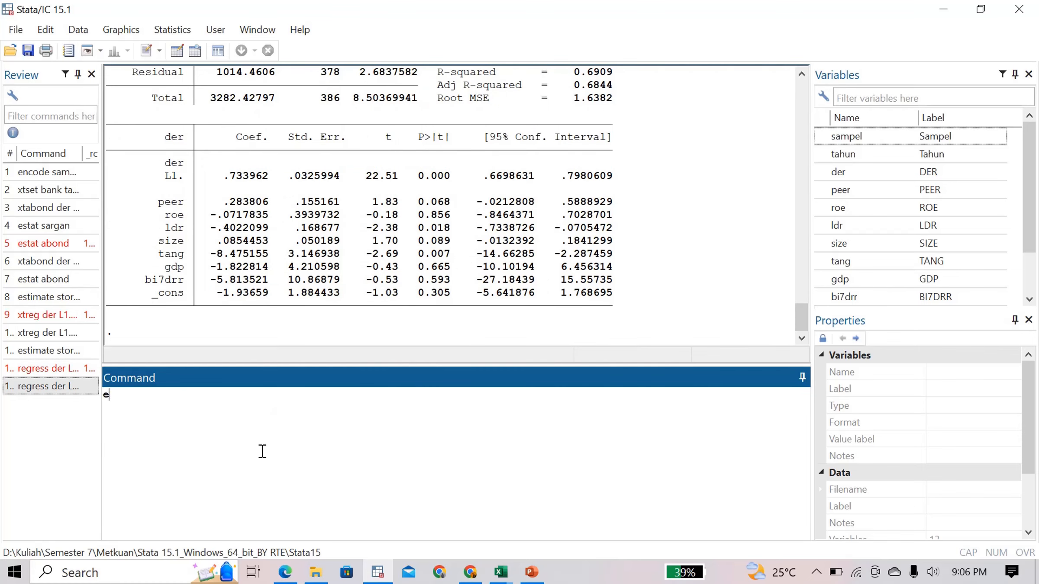
text(stimate store pls)
key(Return)
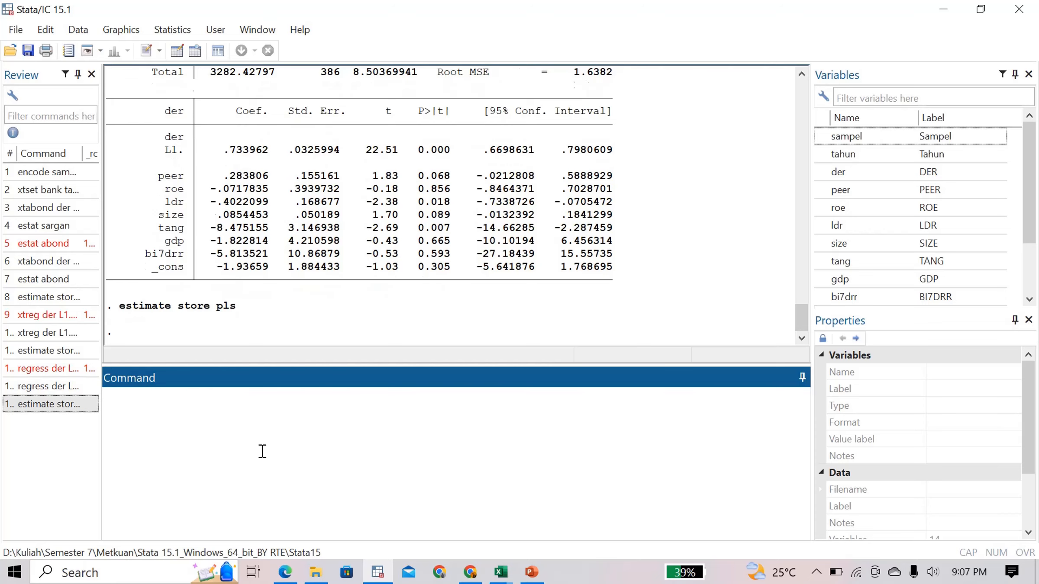
Review the pooled, fixed-effects and GMM regression outputs, comparing their lagged der coefficients
scroll(260, 339, up, 1)
scroll(258, 337, down, 1)
scroll(307, 278, up, 5)
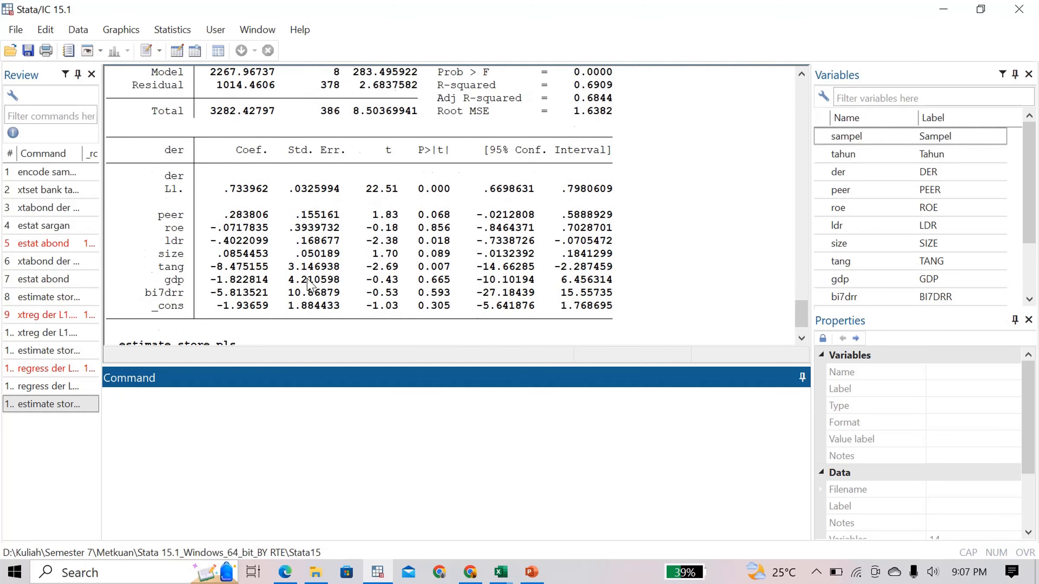
scroll(309, 281, up, 4)
scroll(309, 283, up, 15)
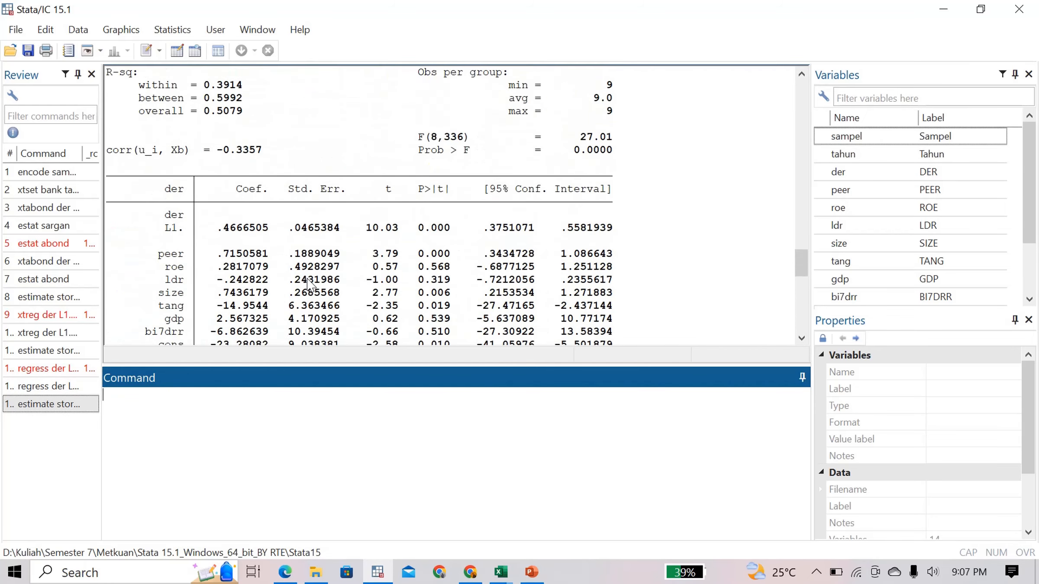
scroll(307, 279, up, 10)
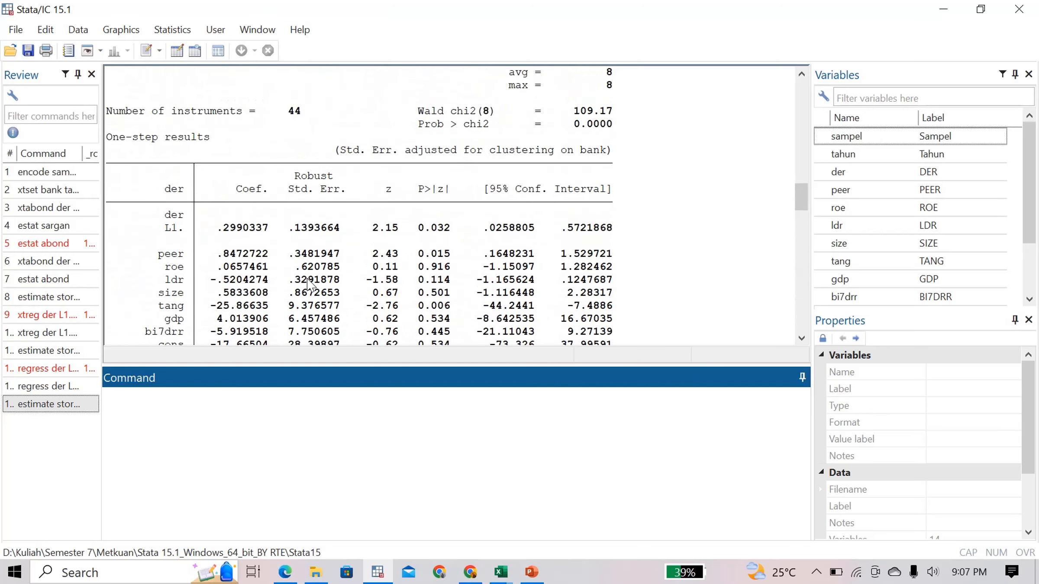
scroll(307, 279, down, 17)
scroll(307, 278, down, 15)
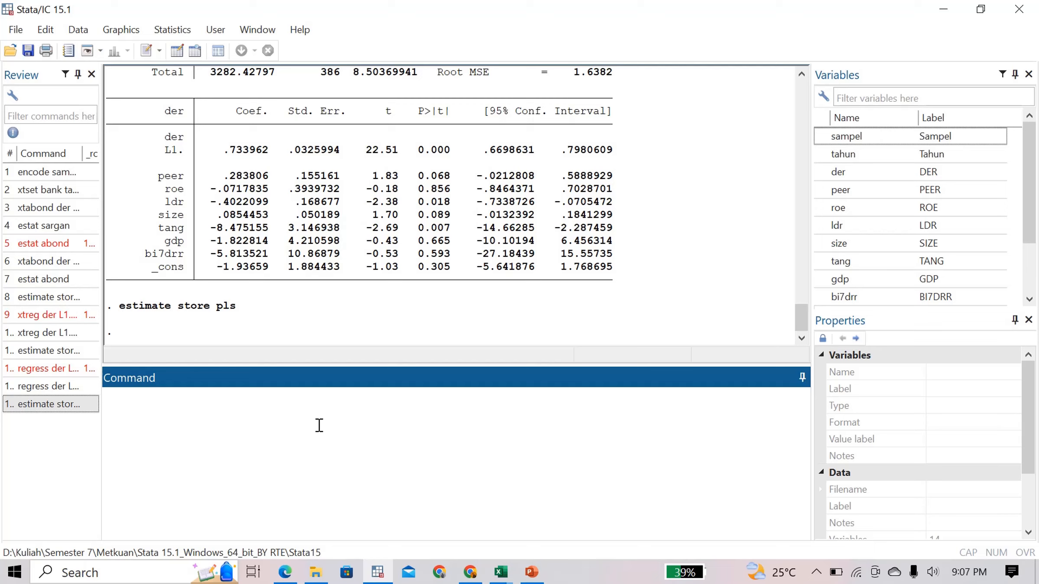
Tabulate the stored estimates side by side with "estimate table fdgmm fem pls, star stats(N)"
text(stimate)
text(table fd)
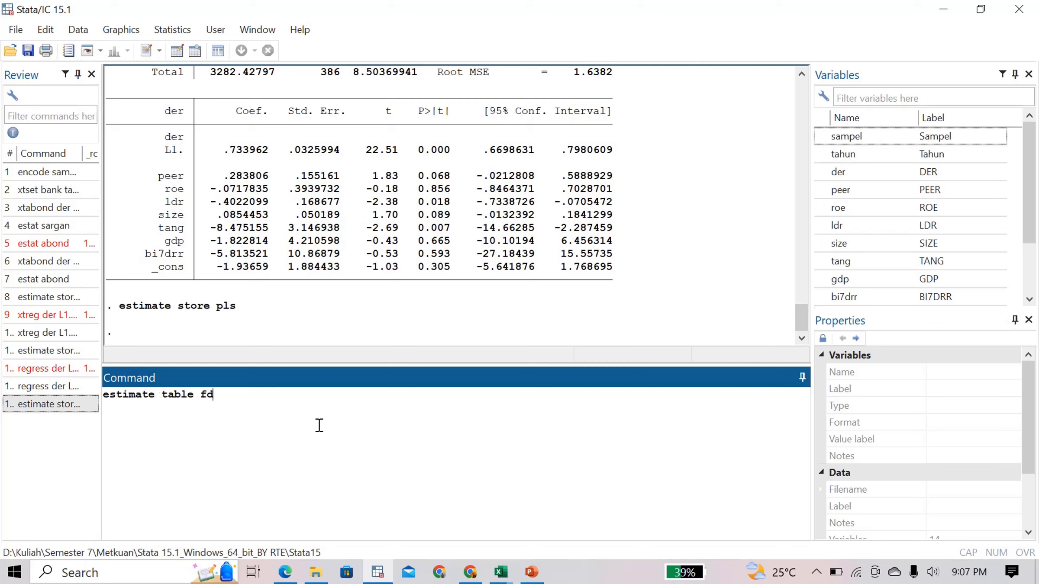
text(gmm fem pls, star)
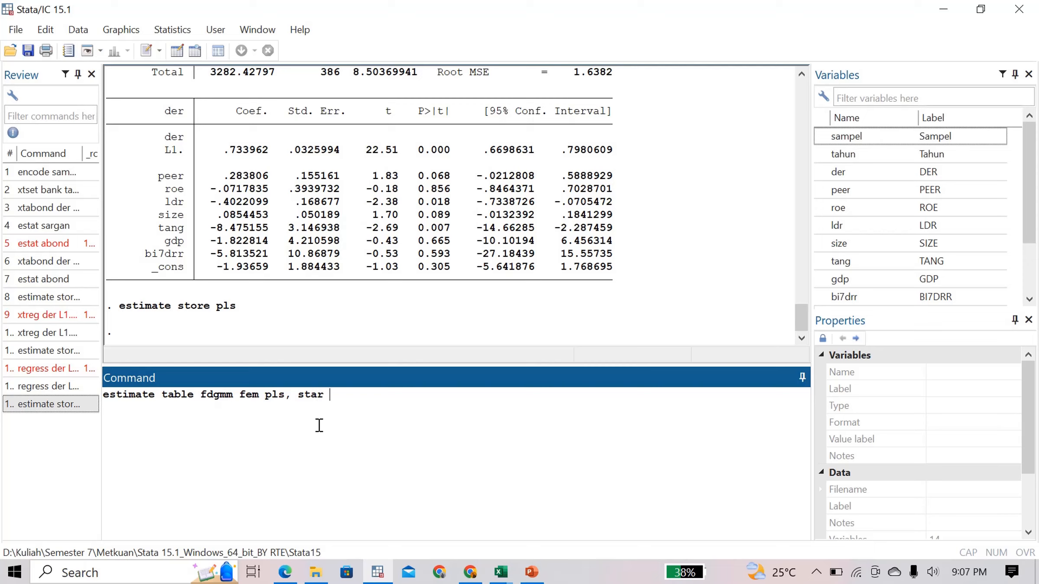
text( stats(N))
key(Return)
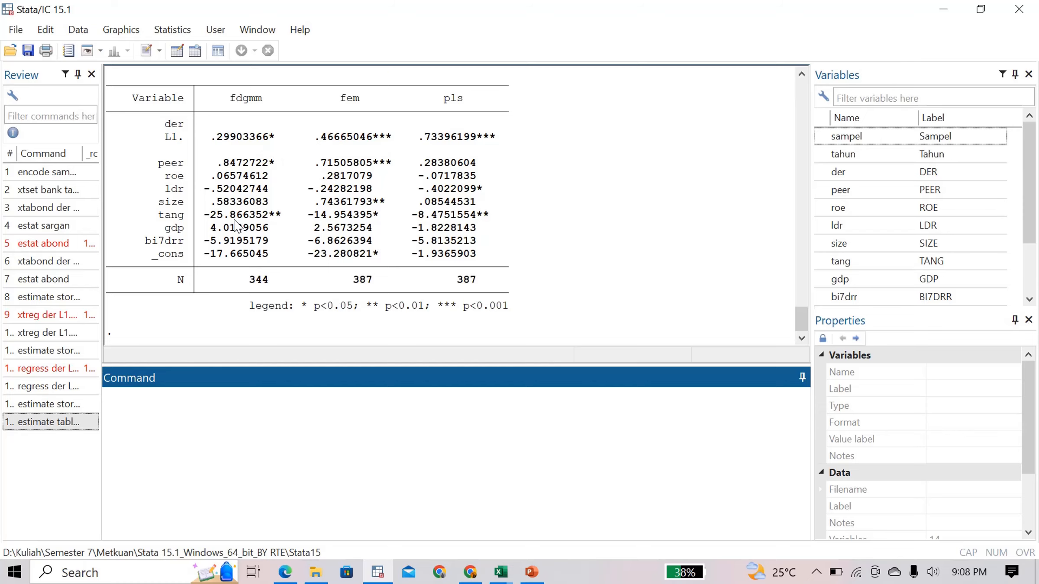
Check the comparison table against the earlier robust GMM results, Arellano-Bond test and fixed-effects output
scroll(236, 225, up, 15)
scroll(236, 225, up, 20)
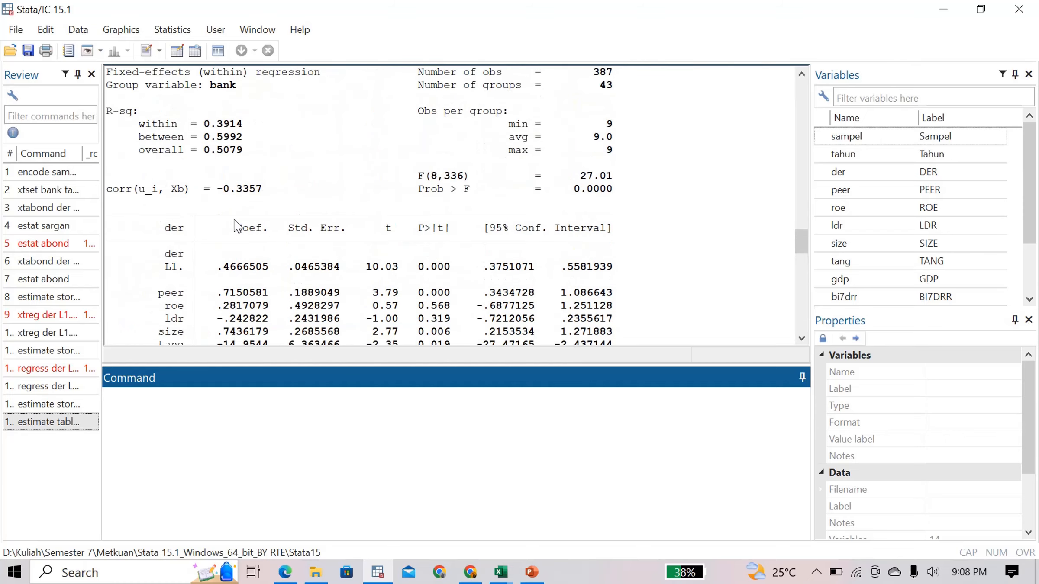
scroll(237, 225, up, 3)
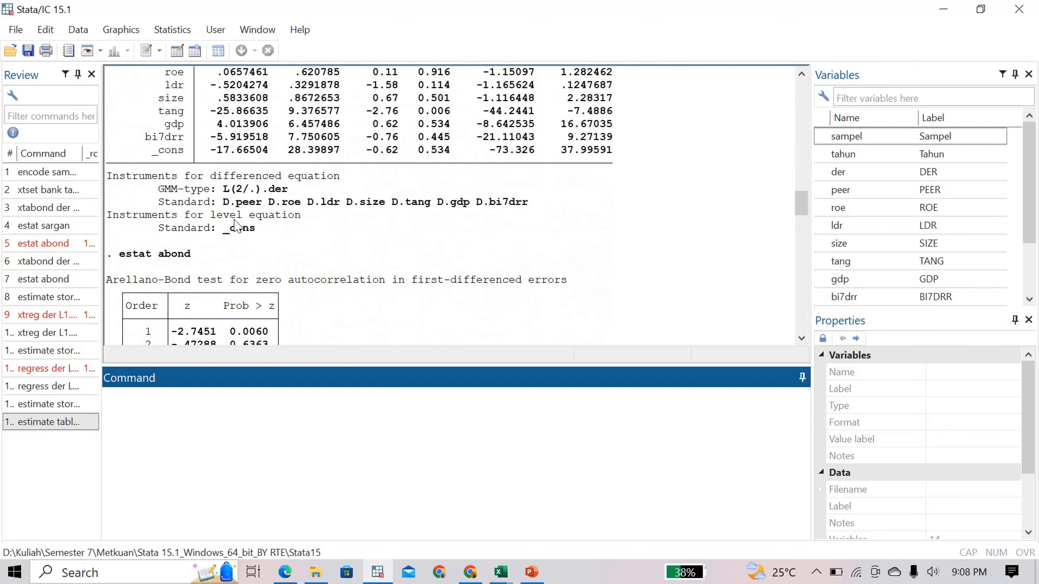
scroll(236, 225, up, 4)
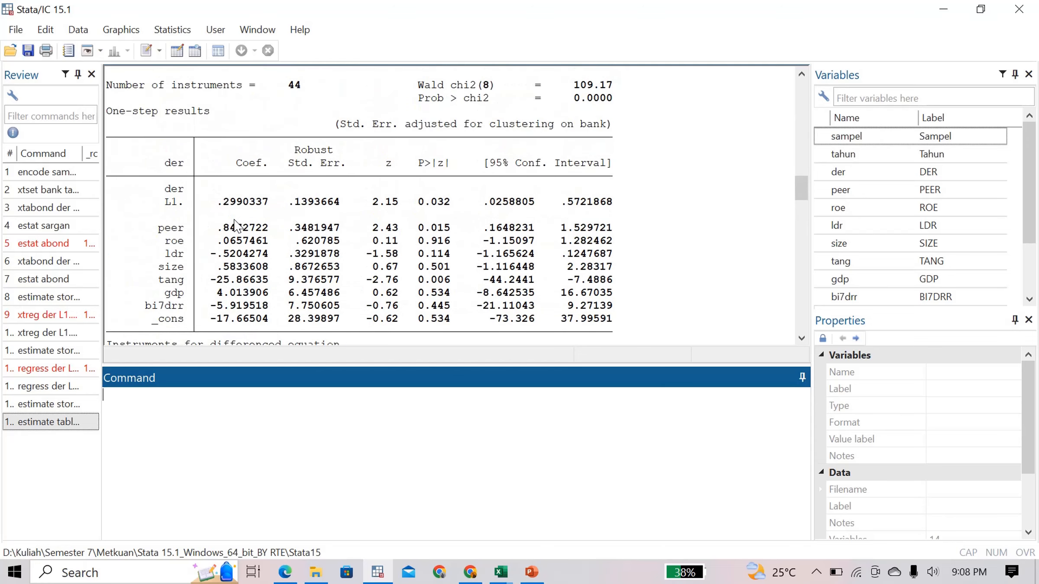
scroll(236, 225, down, 7)
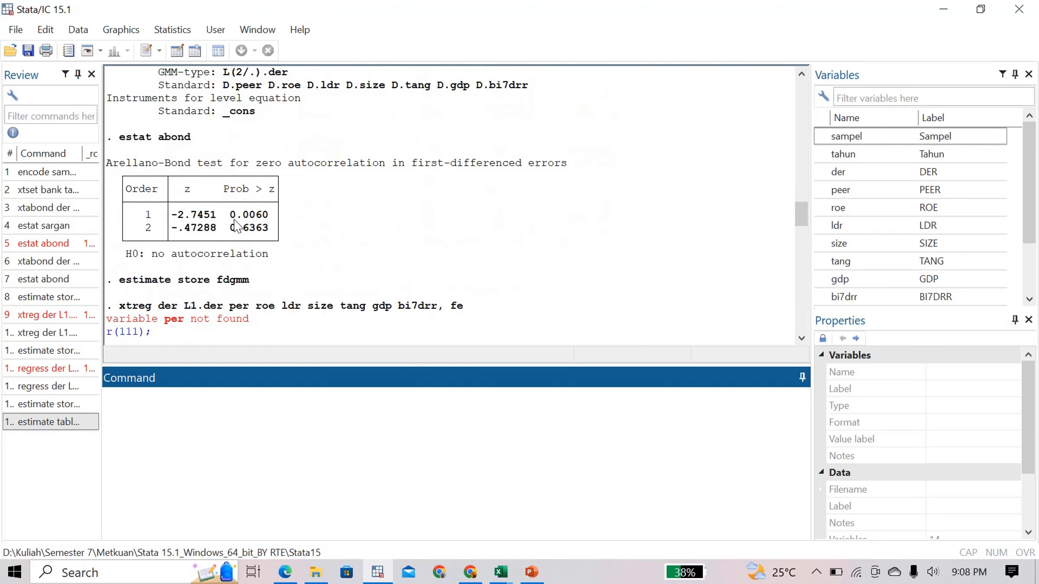
scroll(322, 234, down, 20)
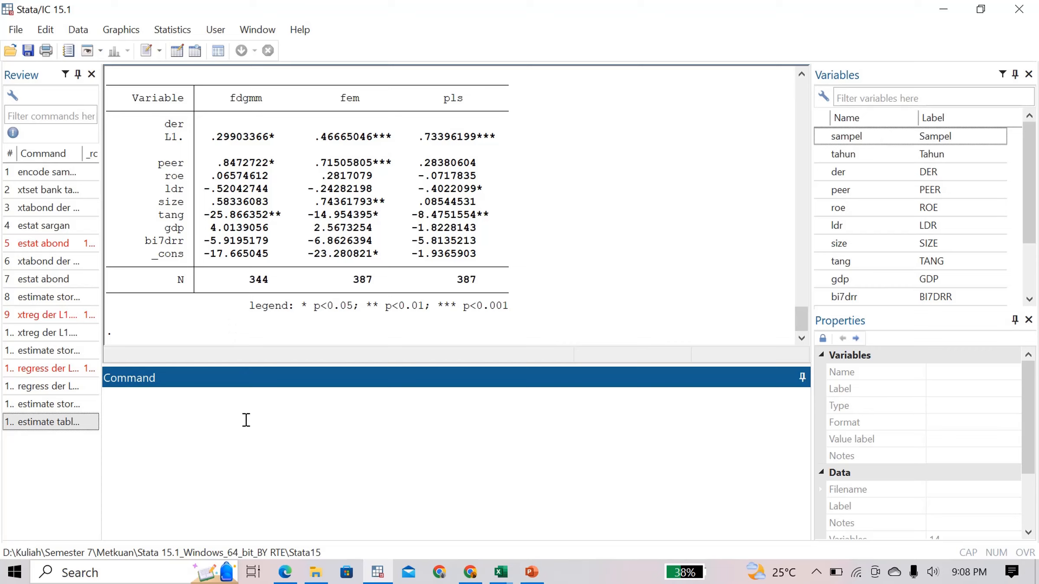
scroll(285, 193, up, 10)
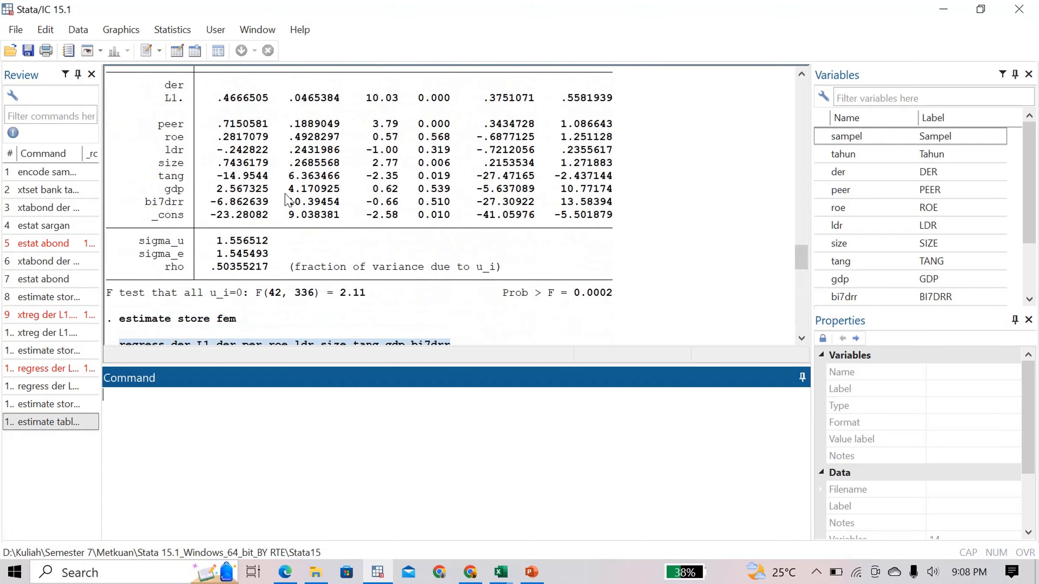
Start an Arellano-Bover/Blundell-Bond (xtdpdsys) dynamic panel estimation with der as the dependent variable
click(173, 29)
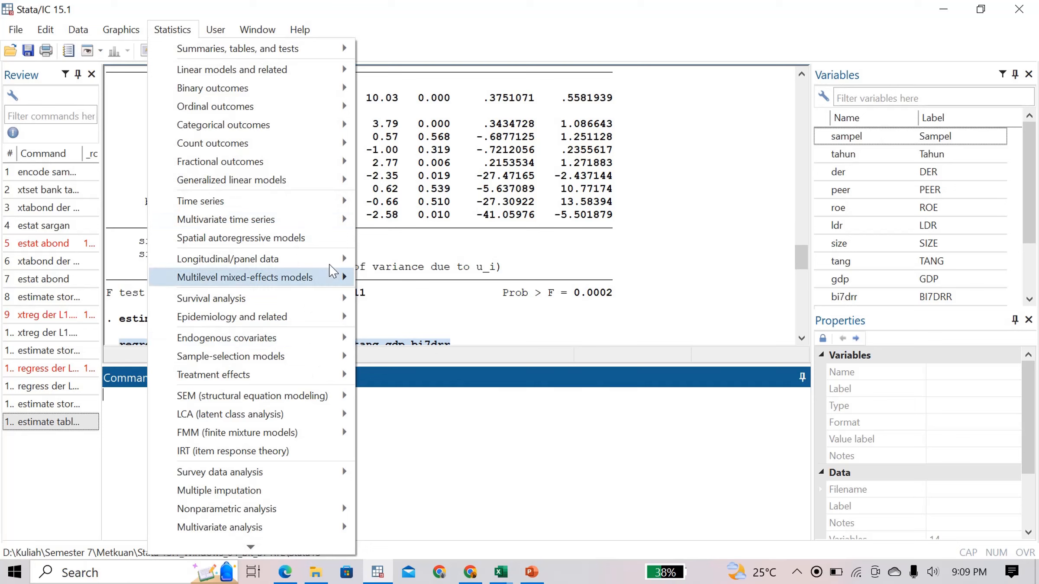
mouse_move(339, 265)
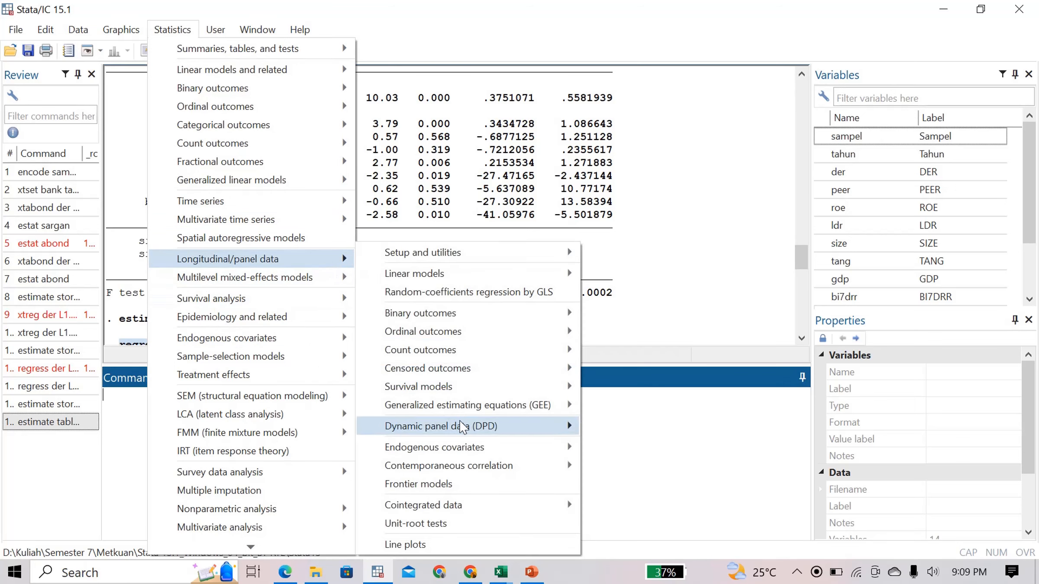
mouse_move(461, 427)
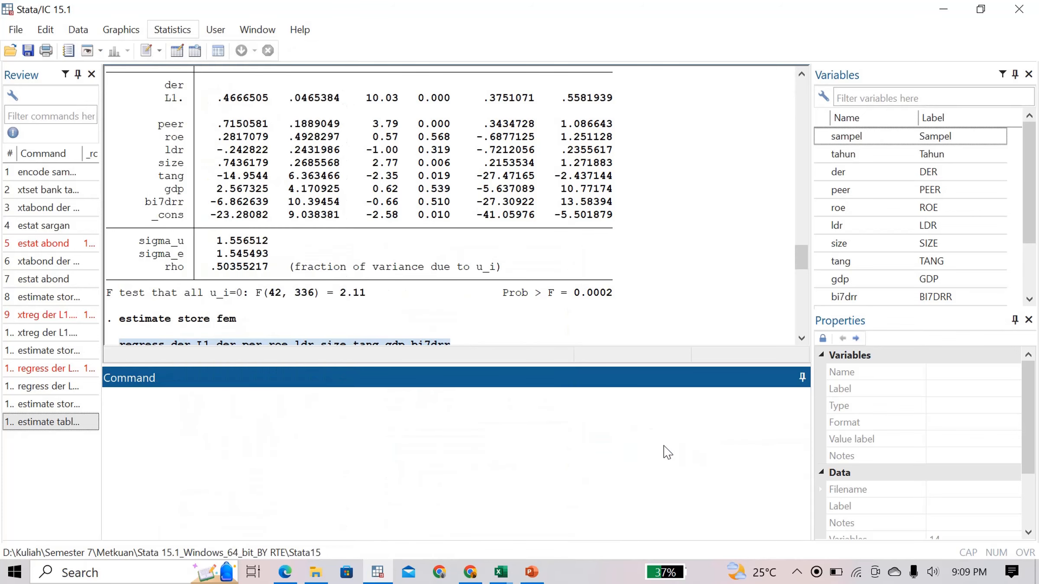
click(514, 255)
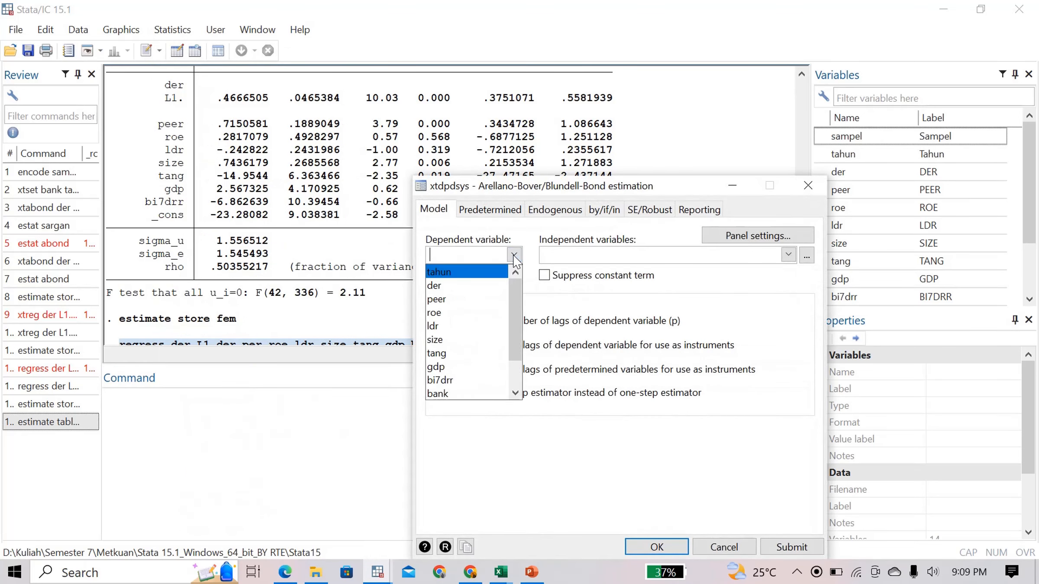
click(472, 285)
Add peer, roe, ldr, size, tang, gdp and bi7drr as independent variables and run the system GMM estimation
click(586, 255)
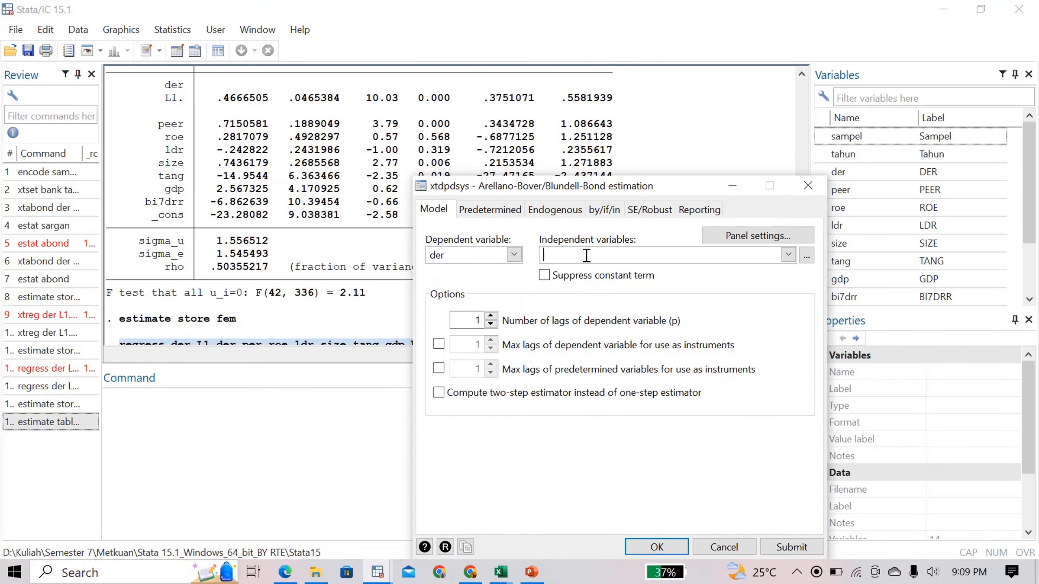
click(788, 256)
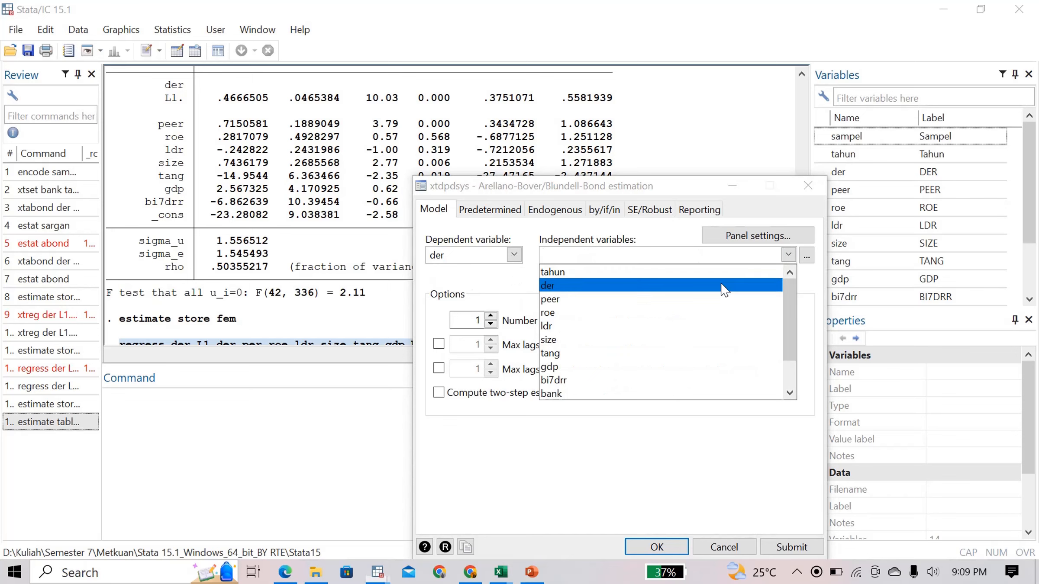
click(702, 297)
click(693, 313)
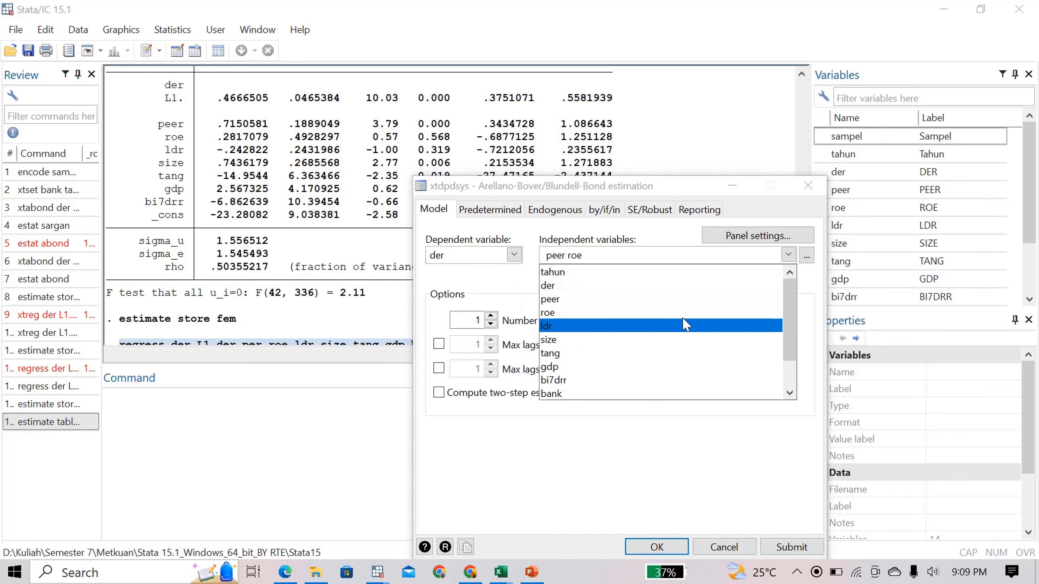
click(678, 326)
click(676, 340)
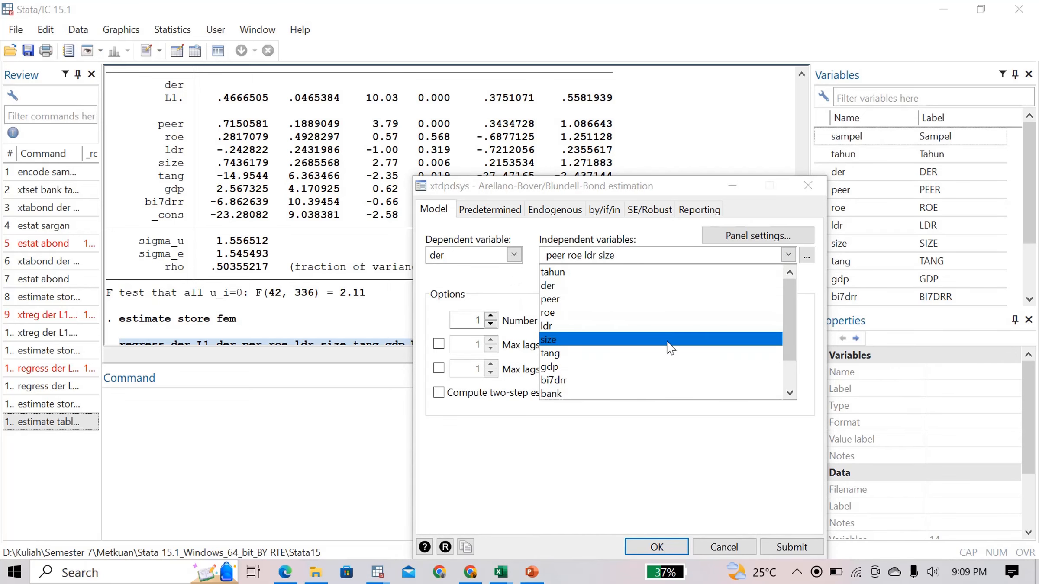
click(658, 353)
click(644, 368)
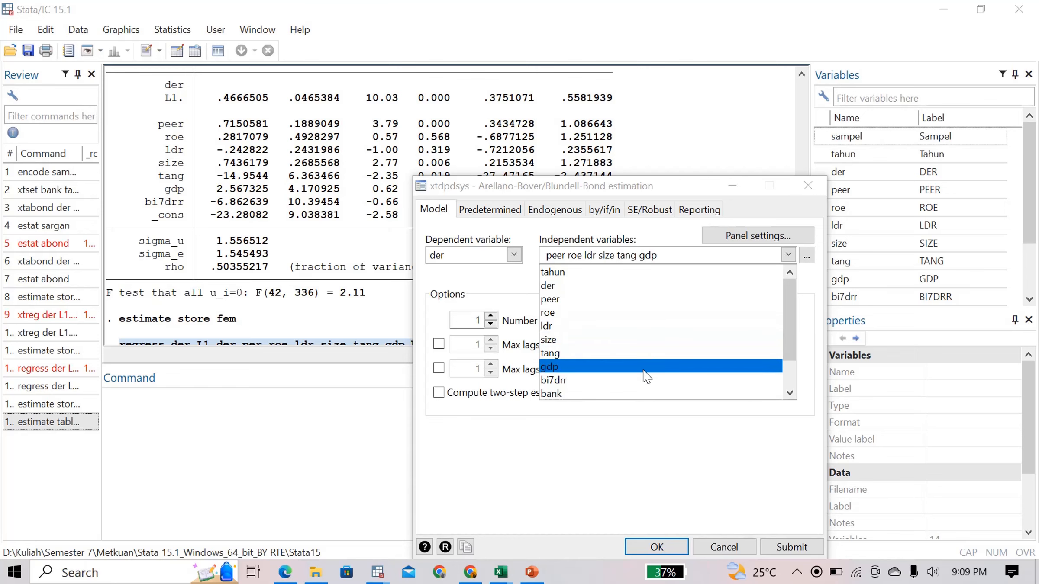
click(644, 381)
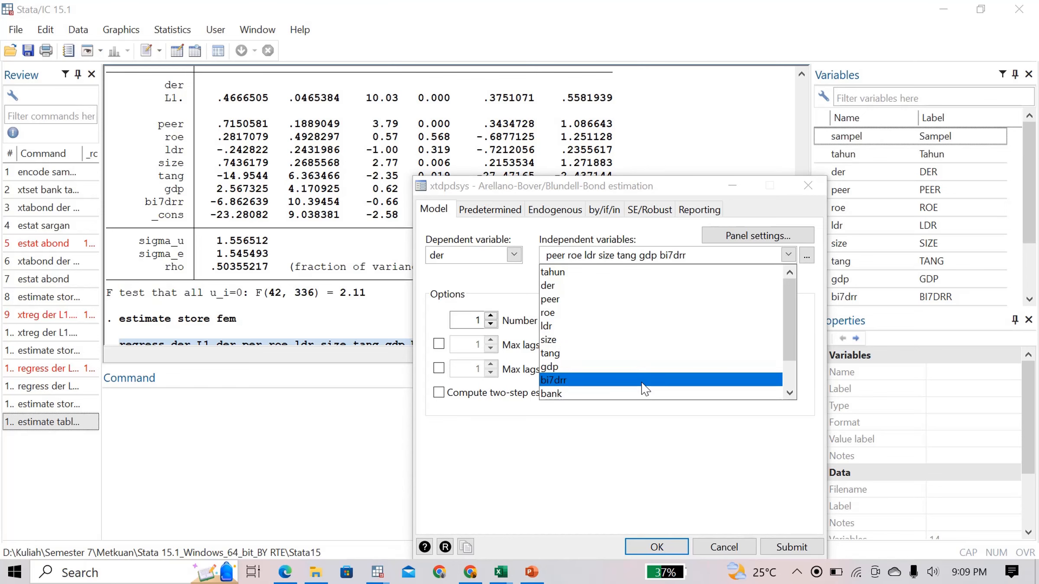
click(653, 544)
click(657, 547)
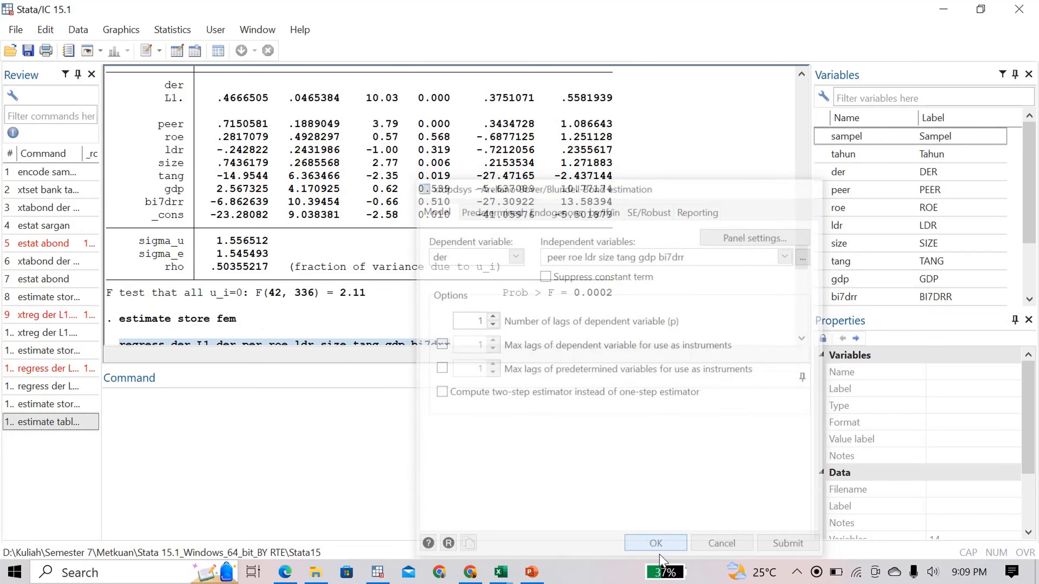
Compare the system GMM coefficients with the stored estimates table and run the Sargan test with estat sargan
scroll(387, 245, up, 1)
scroll(388, 244, up, 3)
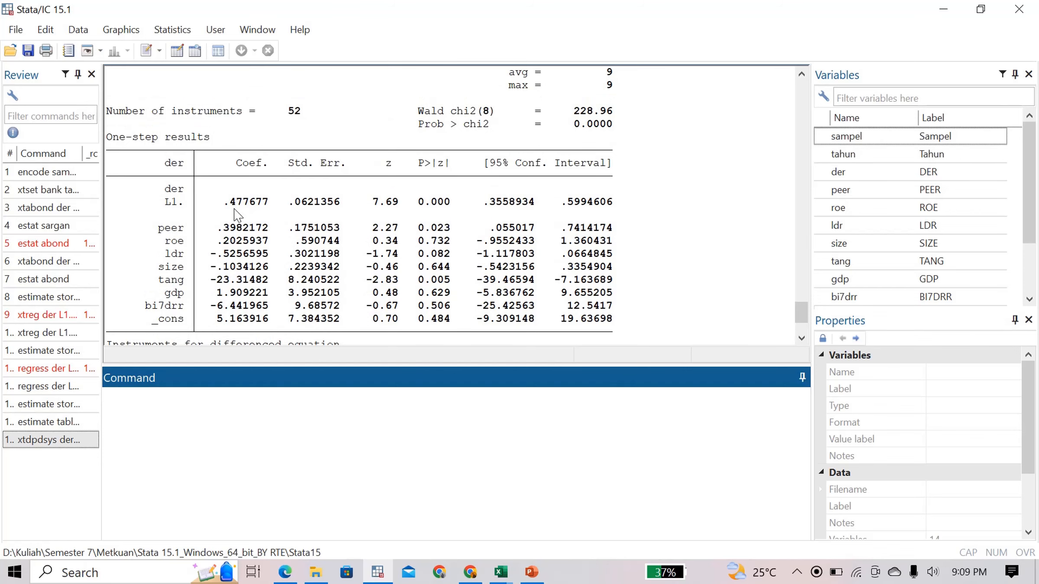
scroll(251, 210, up, 9)
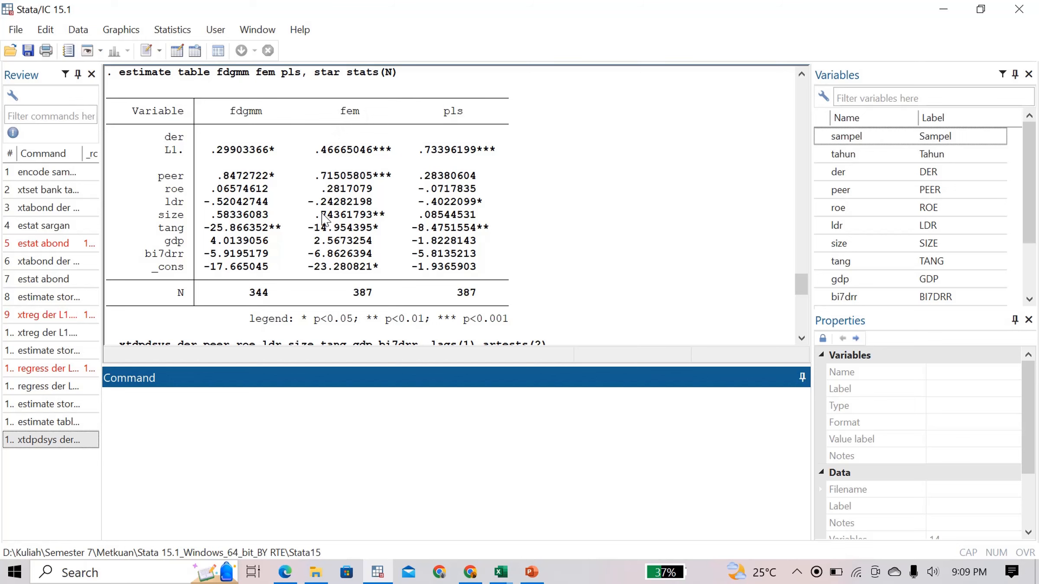
scroll(325, 218, down, 10)
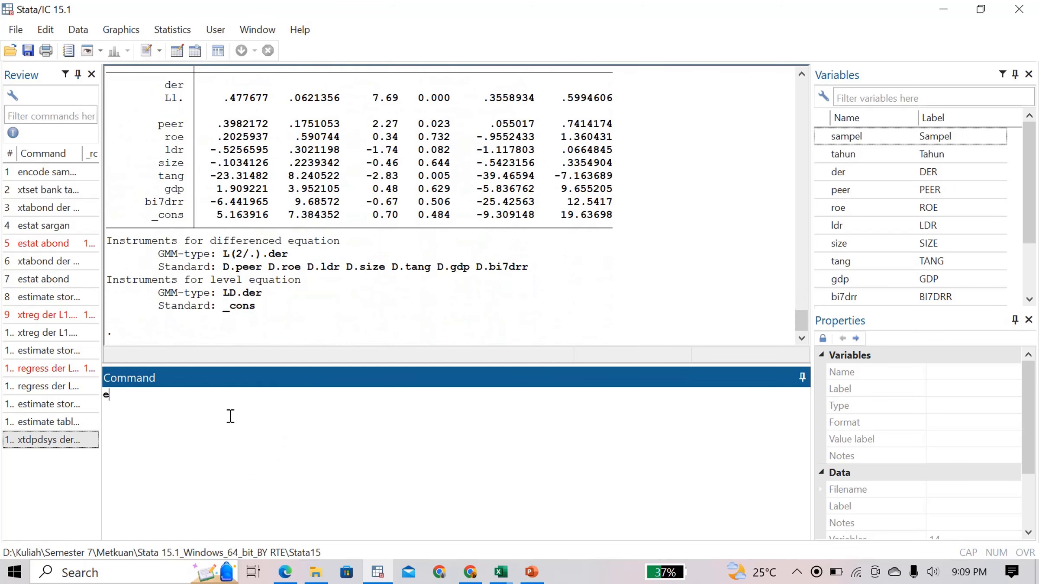
text(sd)
key(BackSpace)
text(tat)
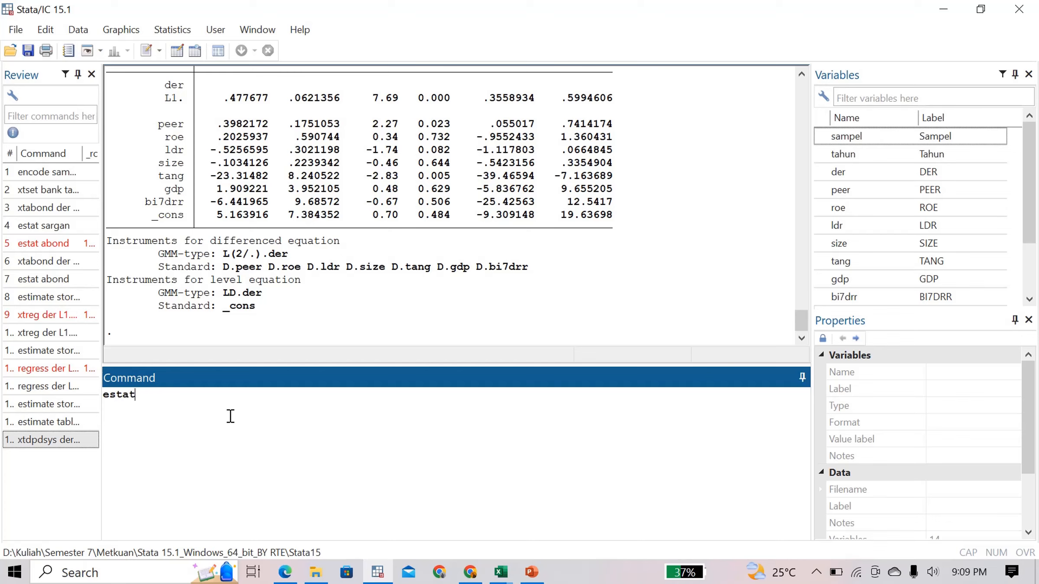
text( sargan)
key(Return)
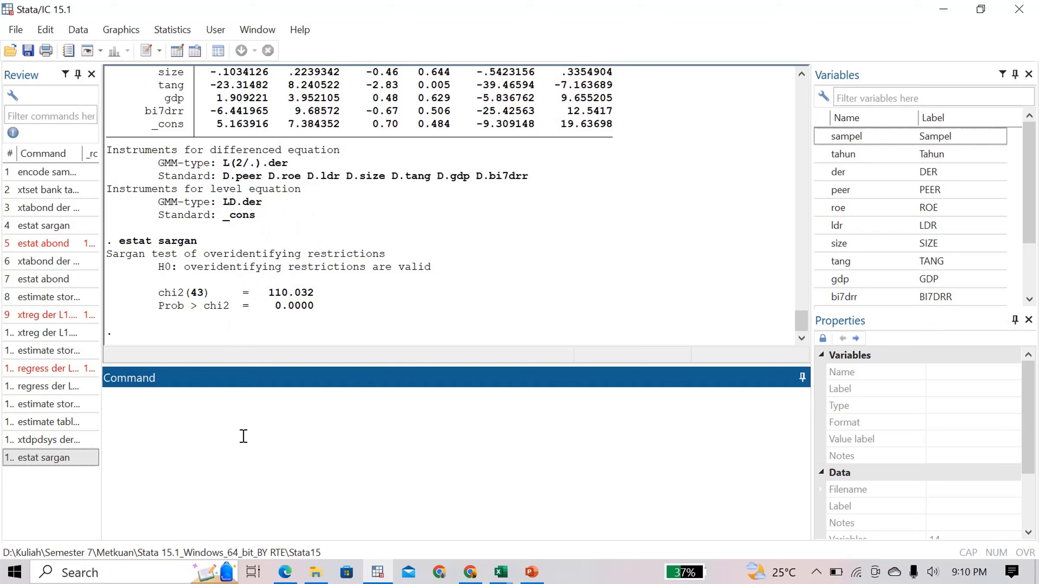
text(estat abond)
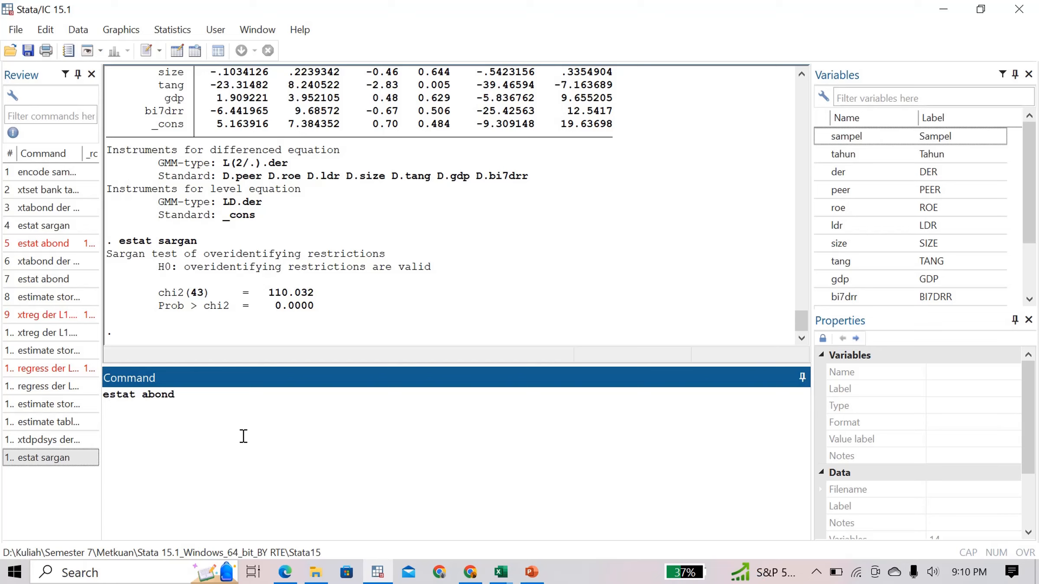
key(ctrl+a)
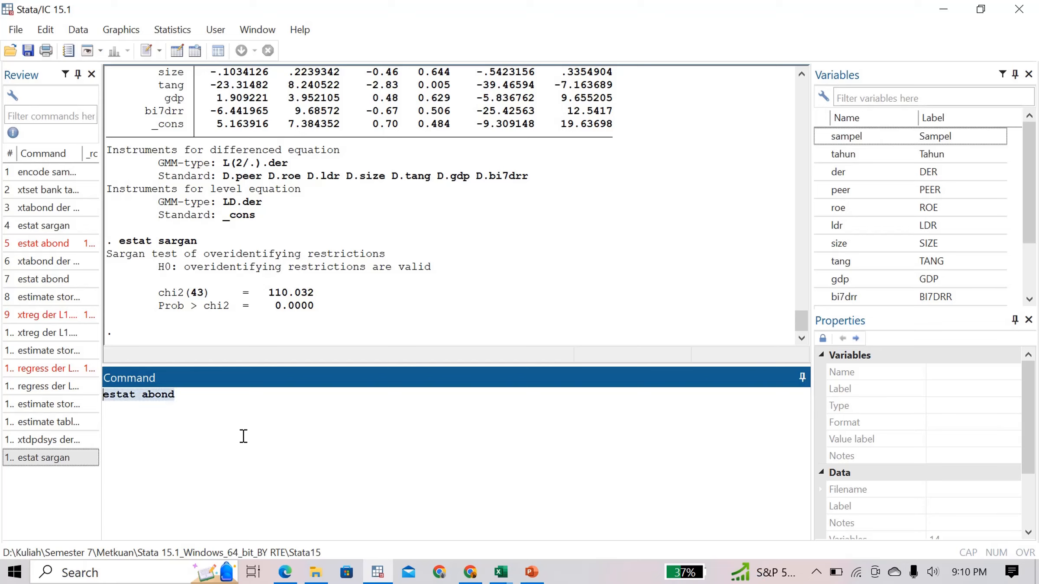
key(BackSpace)
Rerun the system GMM model of der on peer, roe, ldr, size, tang, gdp and bi7drr with lags(1), vce(robust) and artests(2)
scroll(272, 233, up, 8)
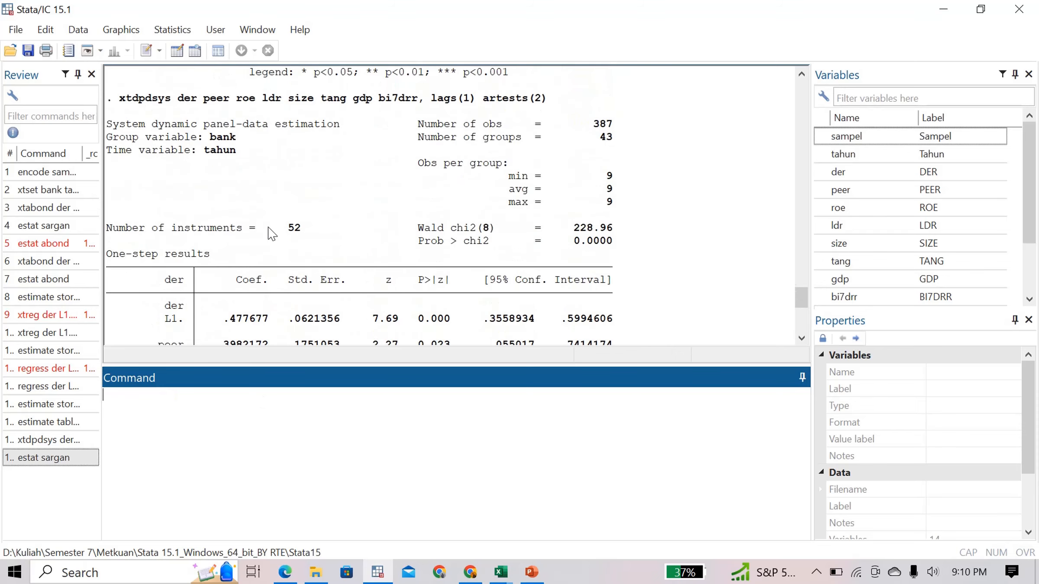
scroll(271, 233, up, 1)
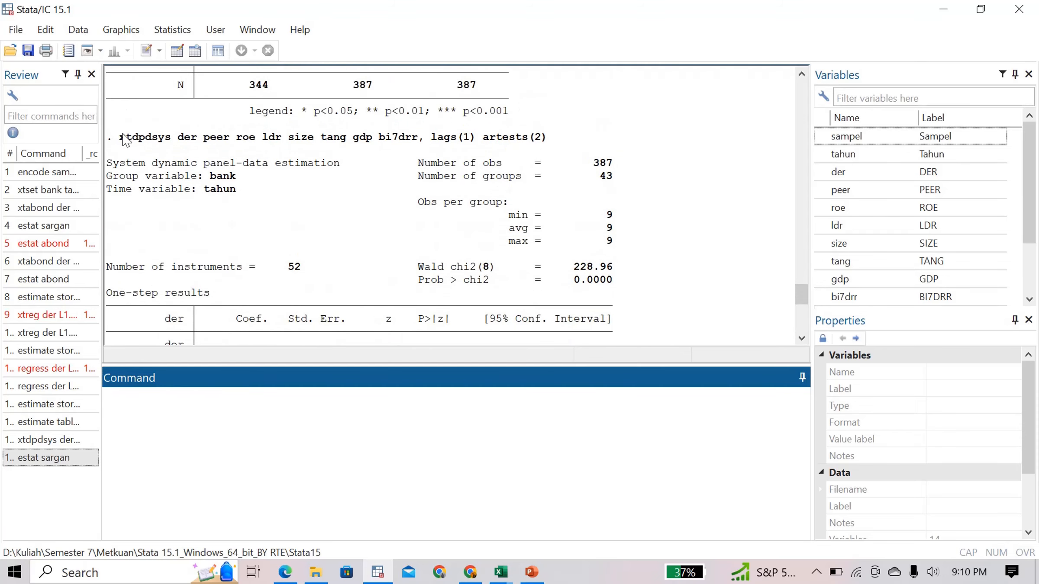
drag(115, 138, 552, 138)
key(ctrl+c)
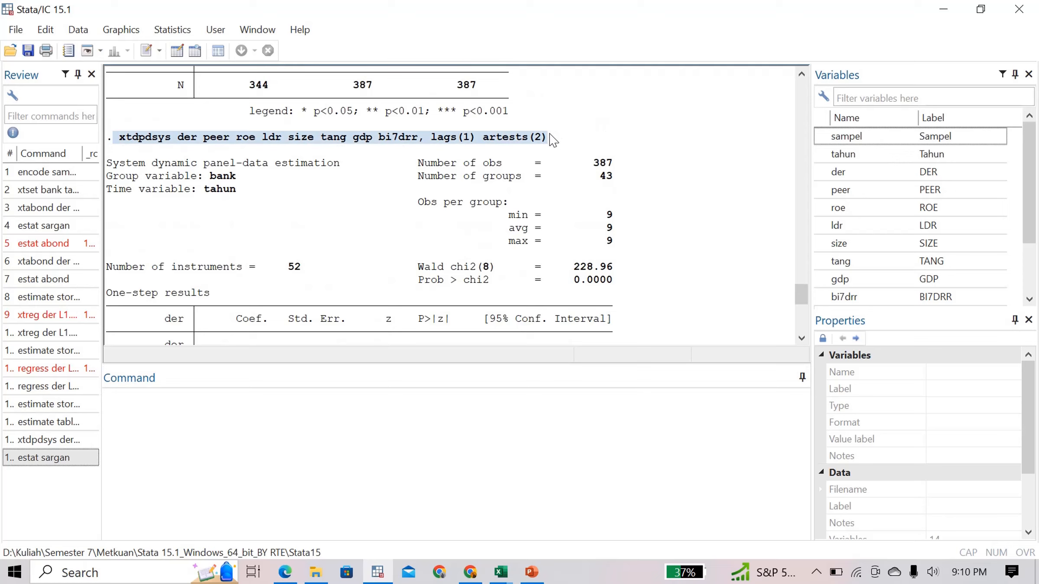
click(201, 434)
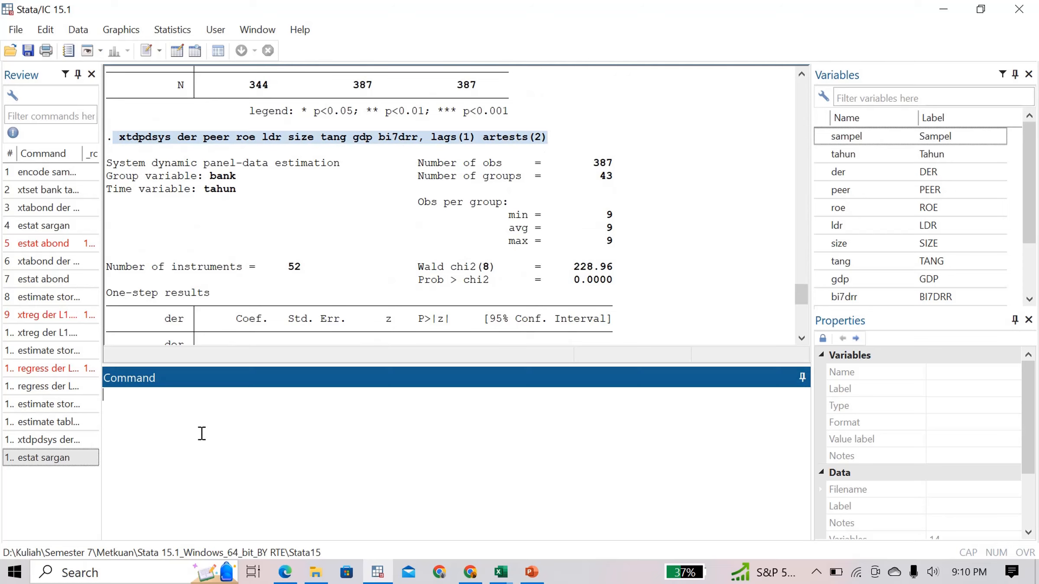
key(ctrl+v)
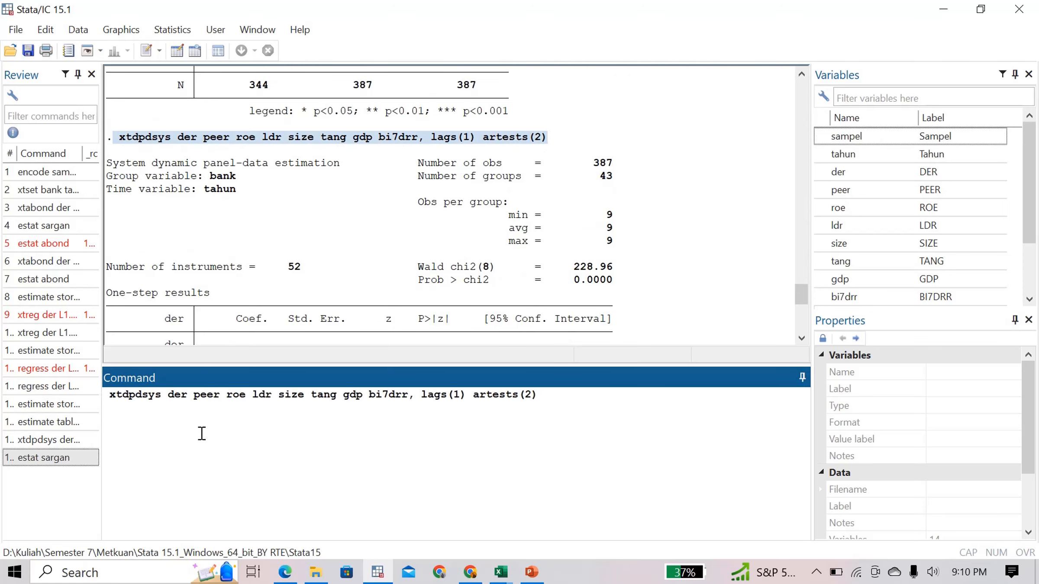
click(469, 395)
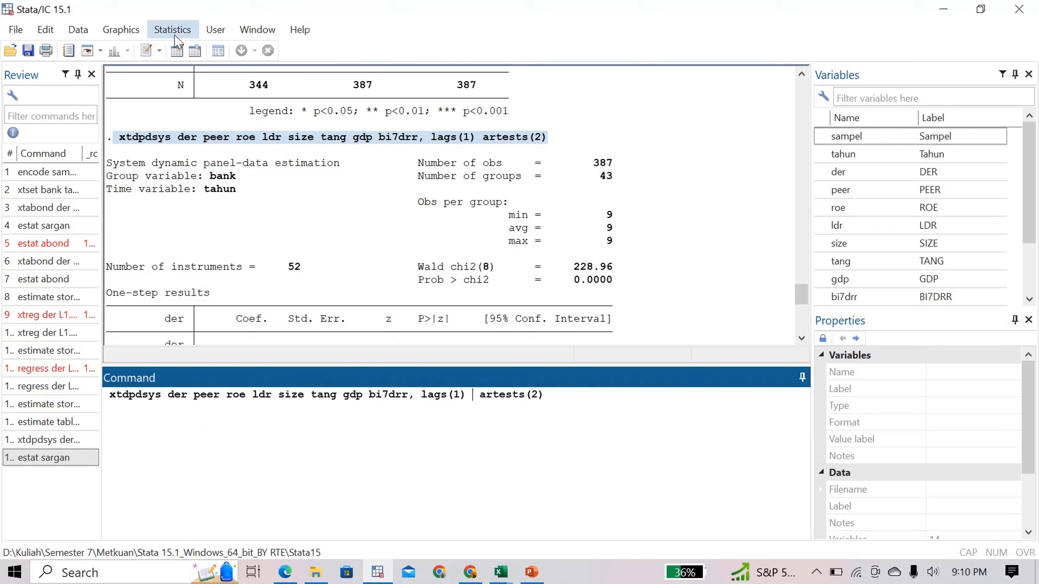
text(vce)
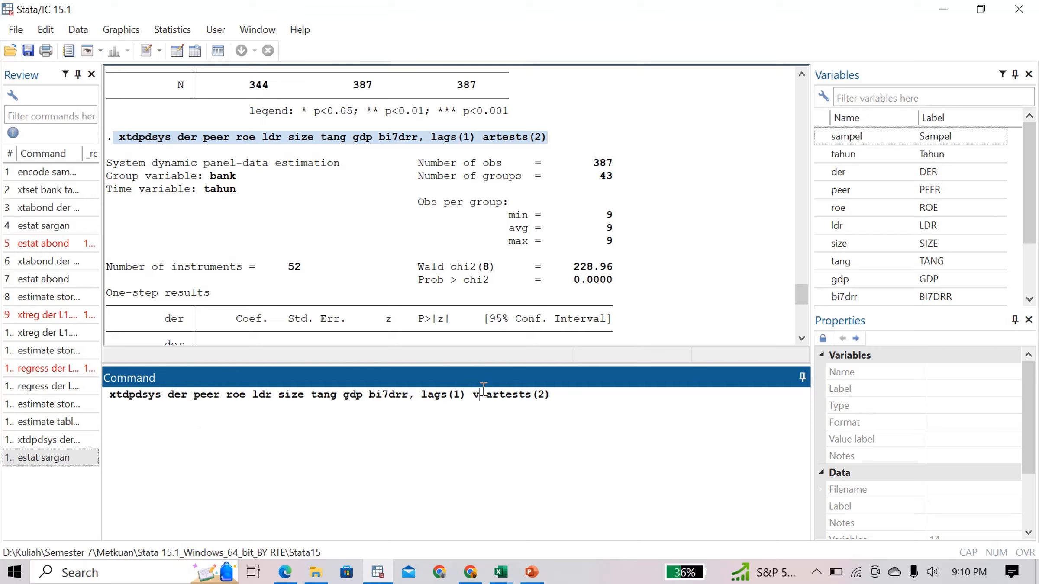
text((robust))
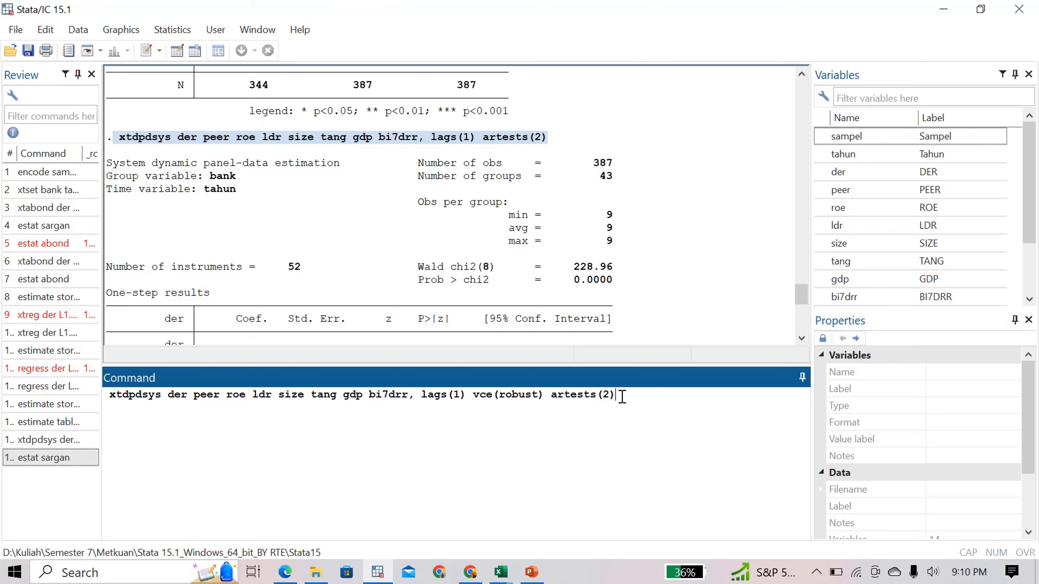
key(Return)
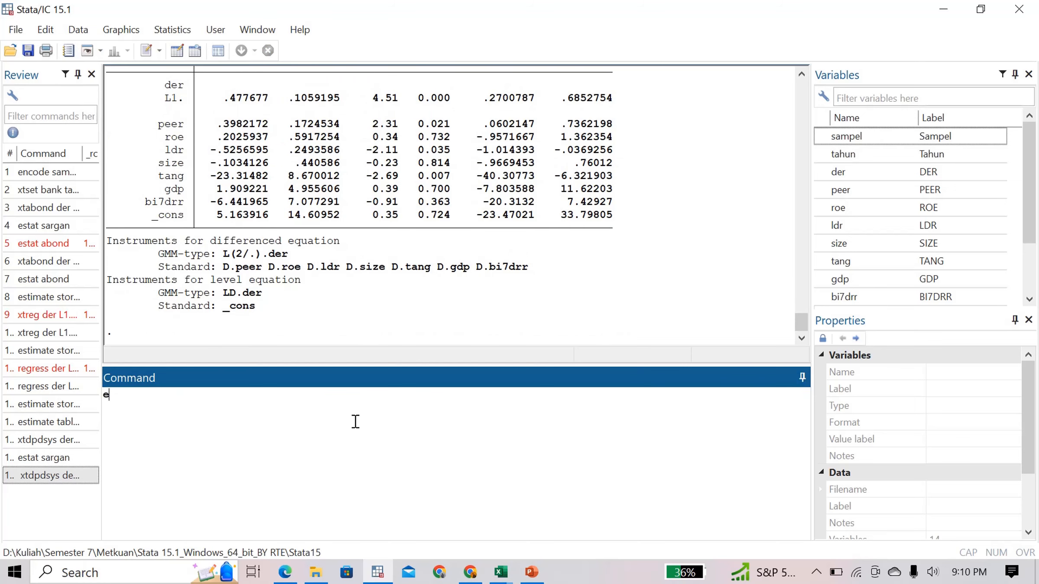
Run the Arellano-Bond autocorrelation test with estat abond and store the robust system GMM estimates as sysgmm
text(estat abond)
key(Return)
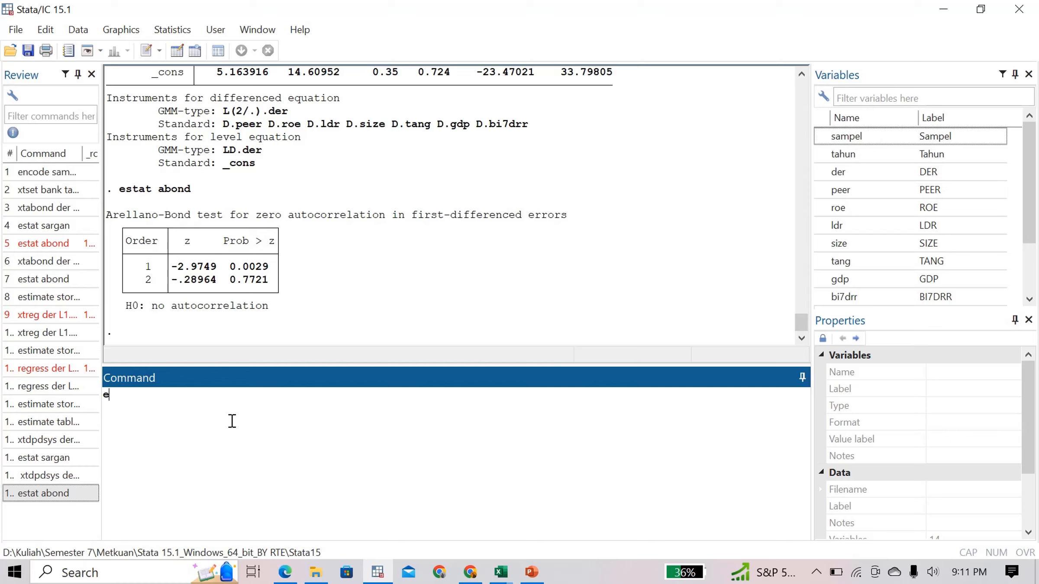
text(stimate store sysgmm)
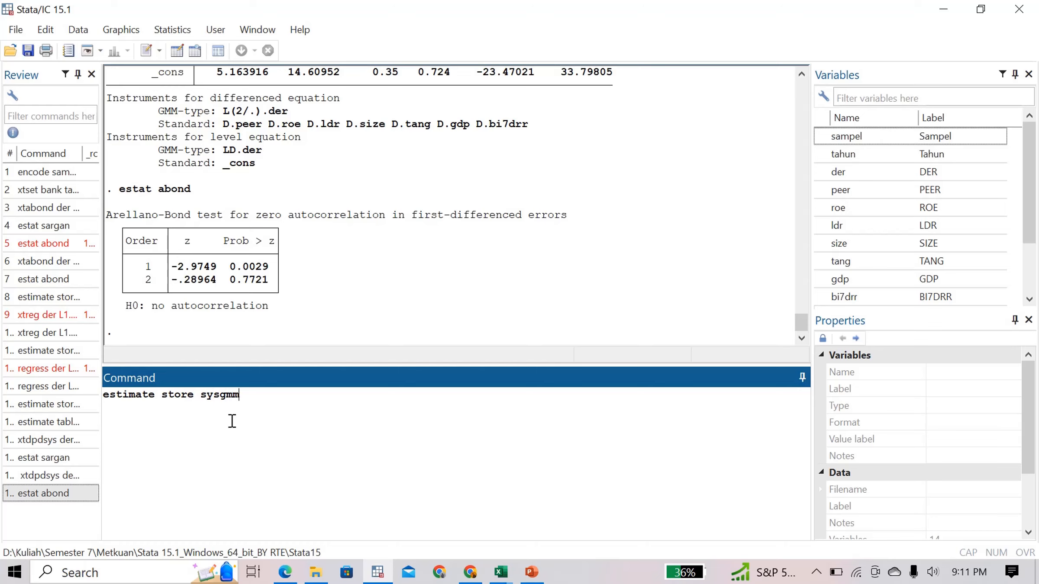
key(Return)
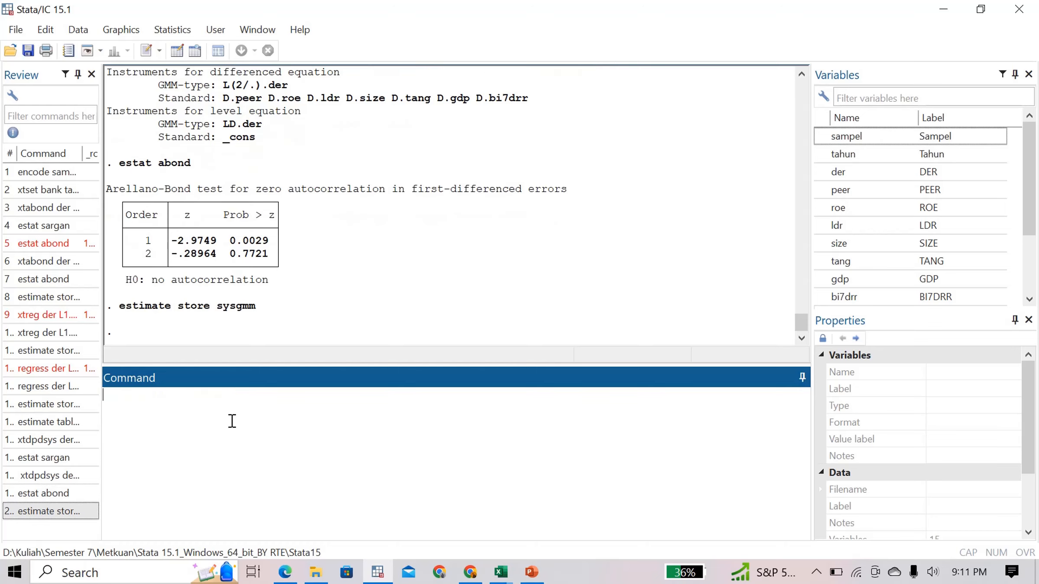
Try to tabulate the fdgmm, sysgmm, fem and pls estimates with the options star and stas(N)
text(estimate table fd)
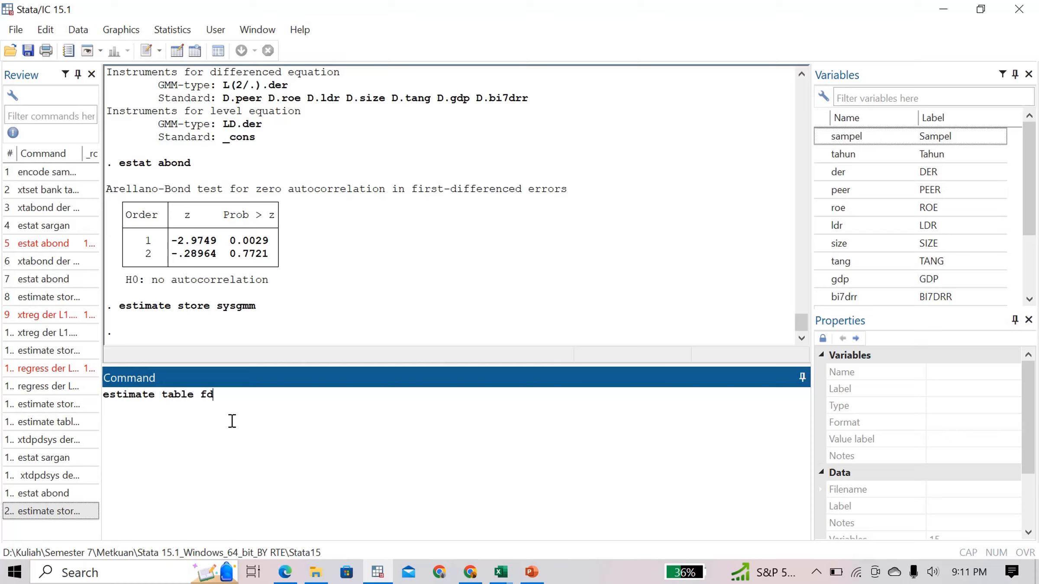
text(gmm sysgmm fem)
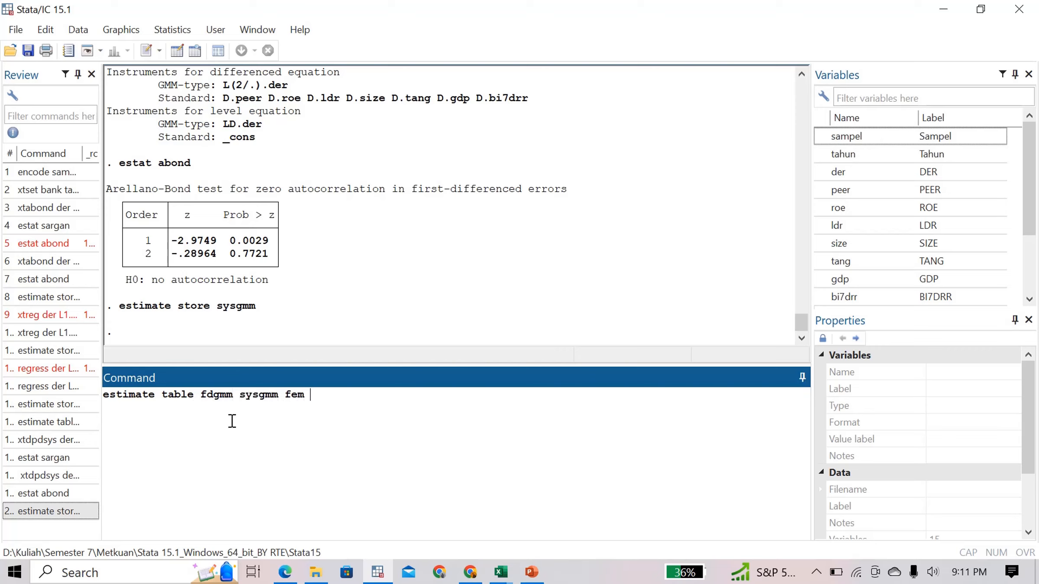
text( fpls, star sat)
key(BackSpace)
key(BackSpace)
text(tas(N))
key(Return)
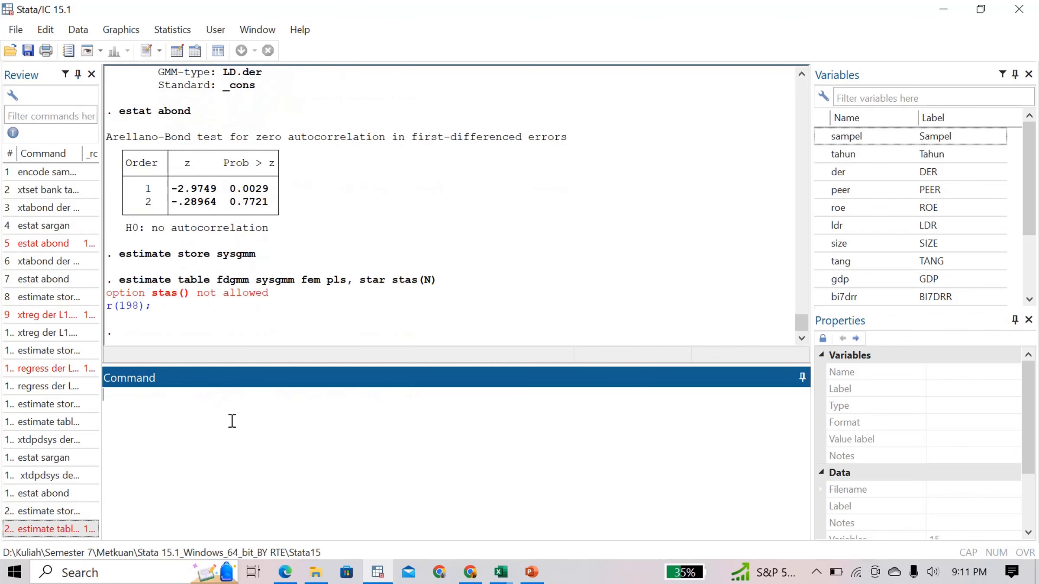
Rerun the four-model estimates table with the misspelled option corrected to stats(N)
drag(439, 281, 124, 284)
key(ctrl+c)
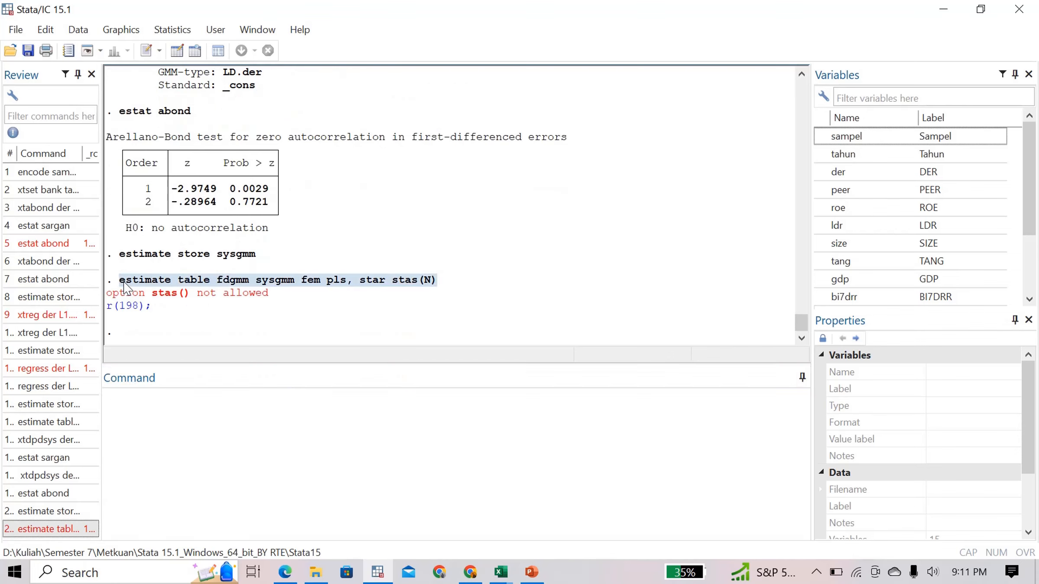
click(171, 408)
key(ctrl+v)
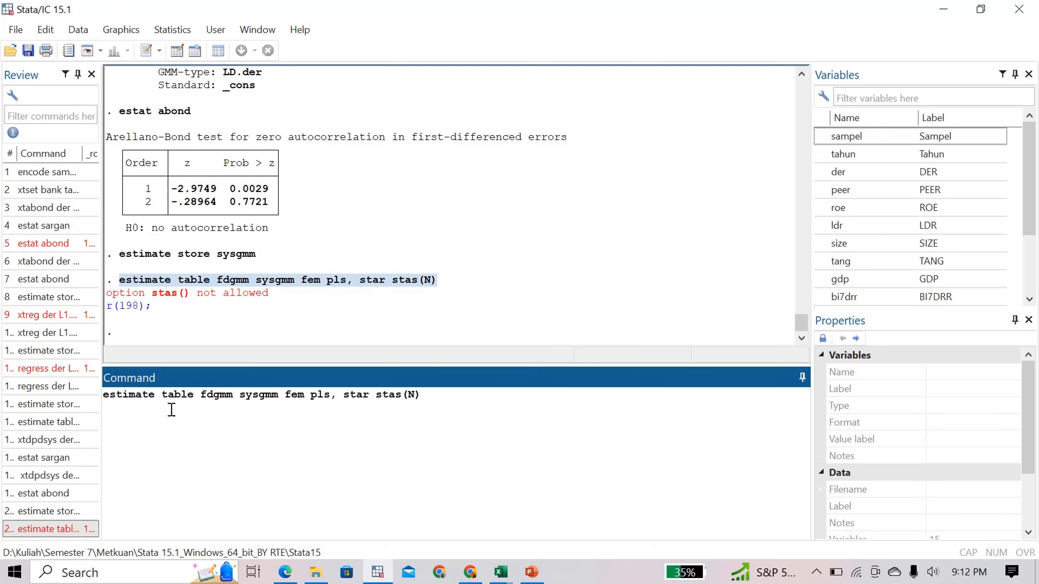
click(390, 395)
text(t)
key(Return)
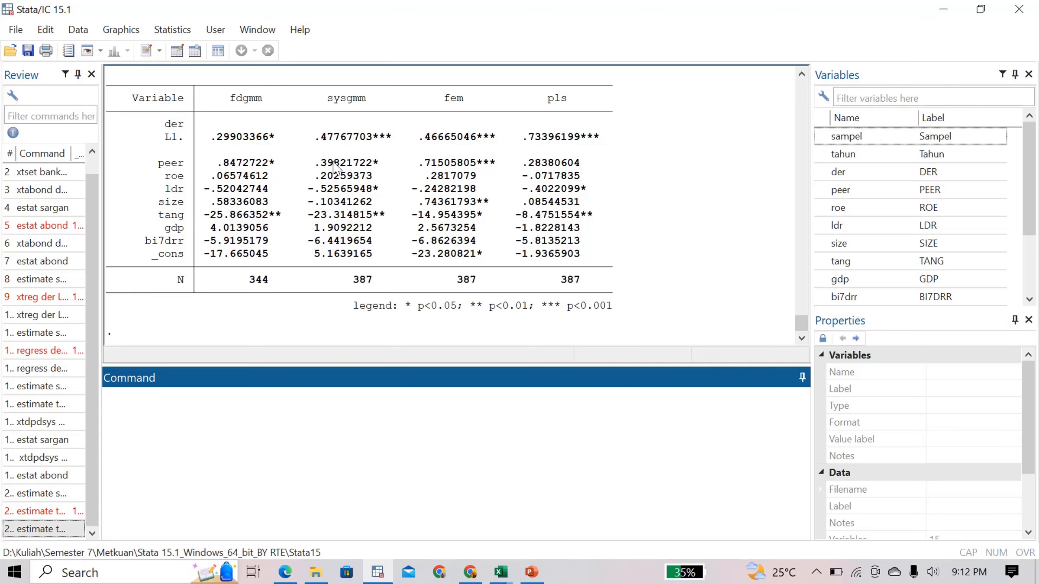
Compute the negative log of the sysgmm coefficient on lagged der with display -log( .47767703)
scroll(325, 239, up, 10)
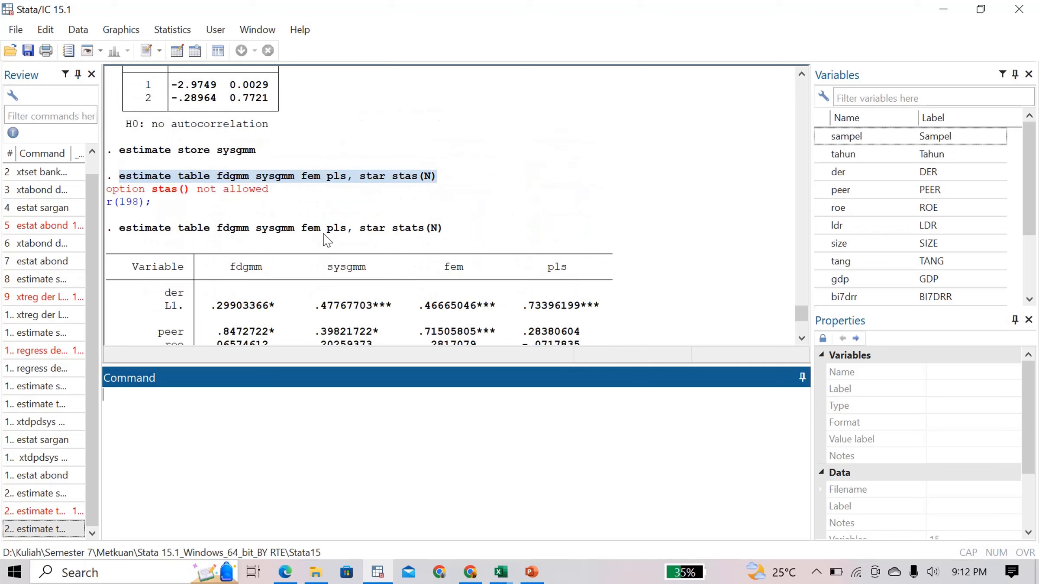
scroll(325, 239, up, 3)
scroll(325, 239, down, 1)
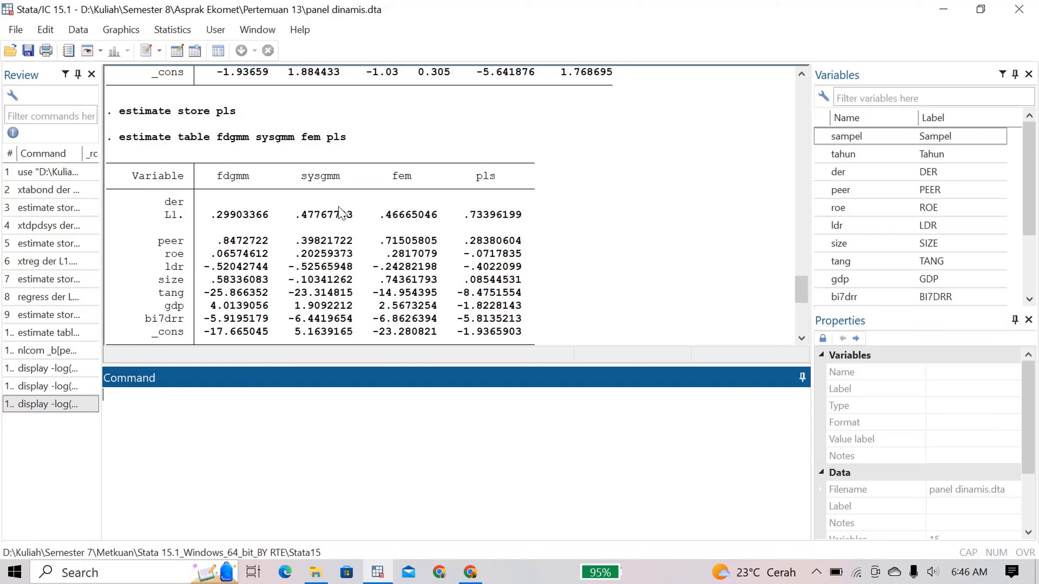
drag(364, 217, 295, 216)
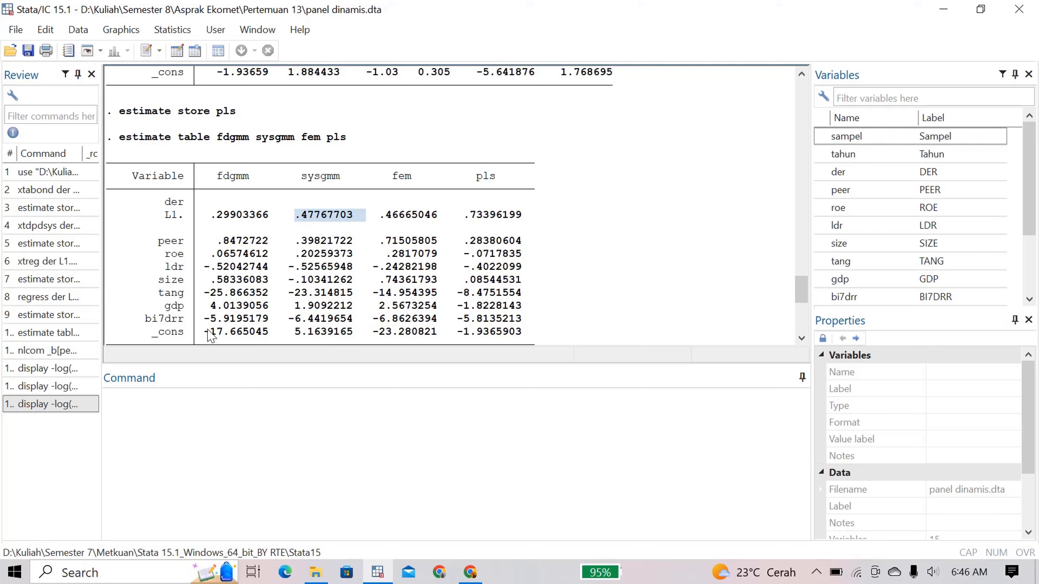
click(152, 406)
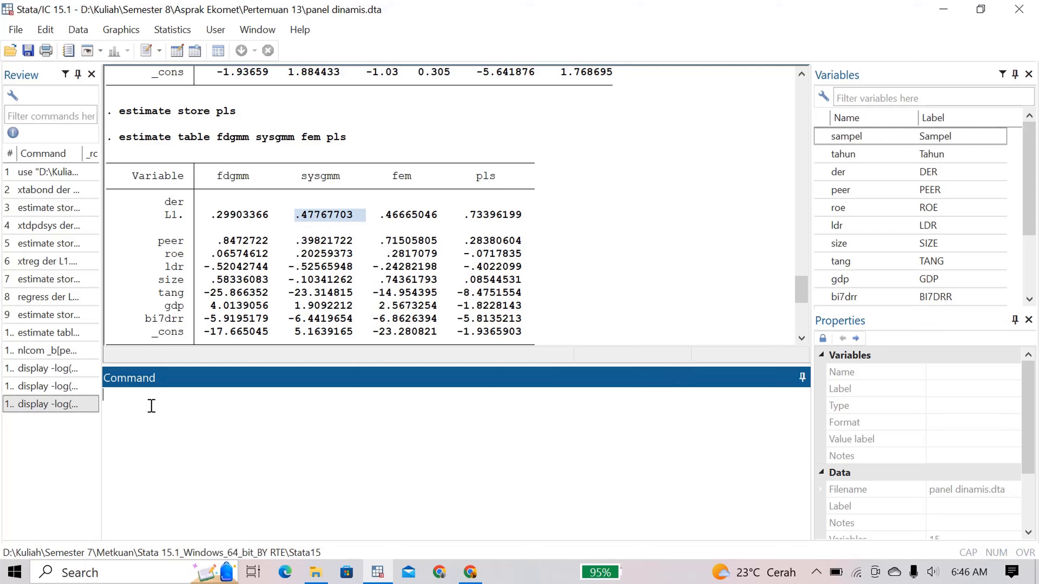
key(Page_Up)
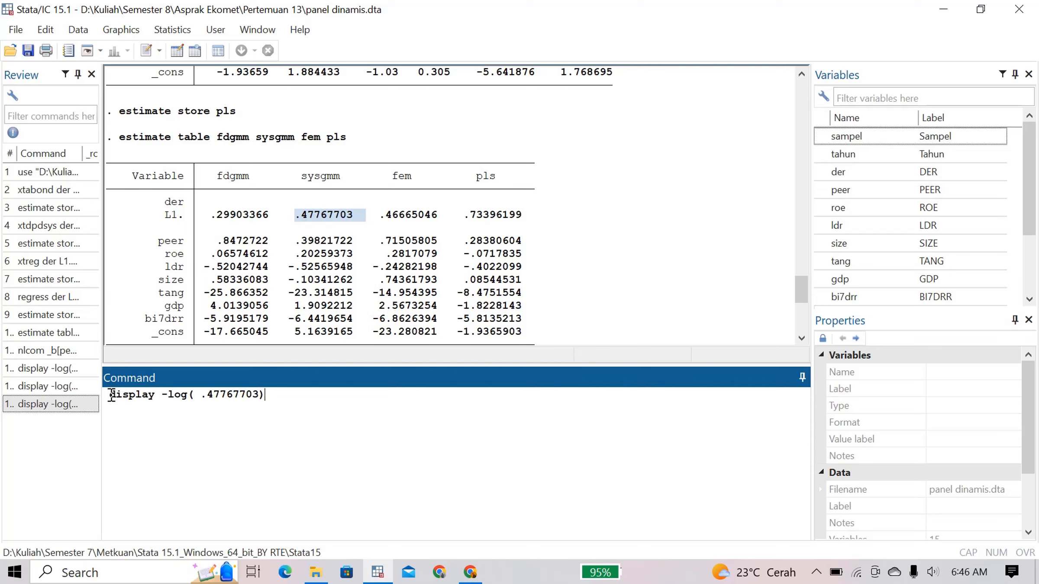
click(110, 396)
key(BackSpace)
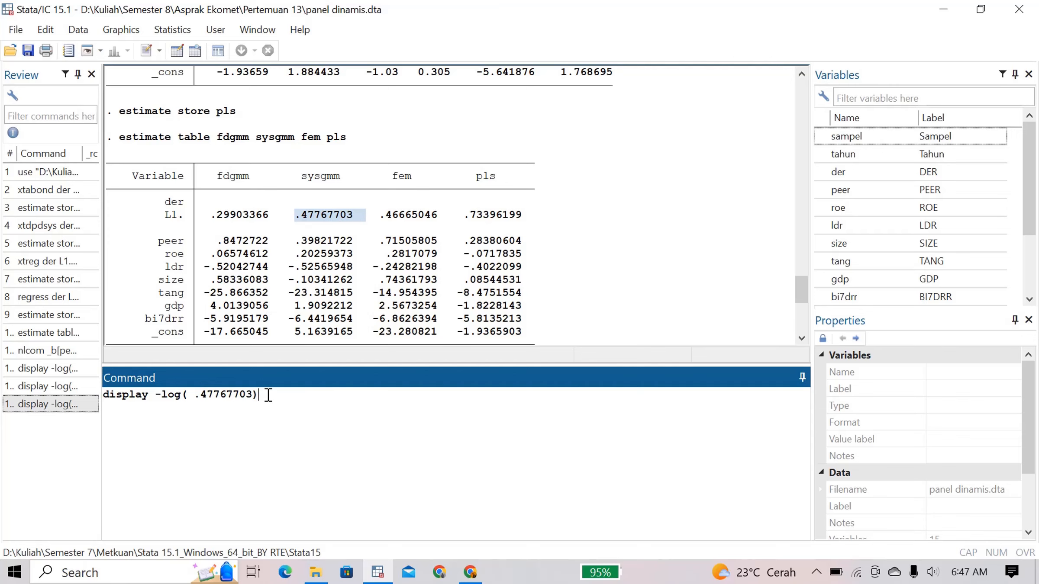
key(Return)
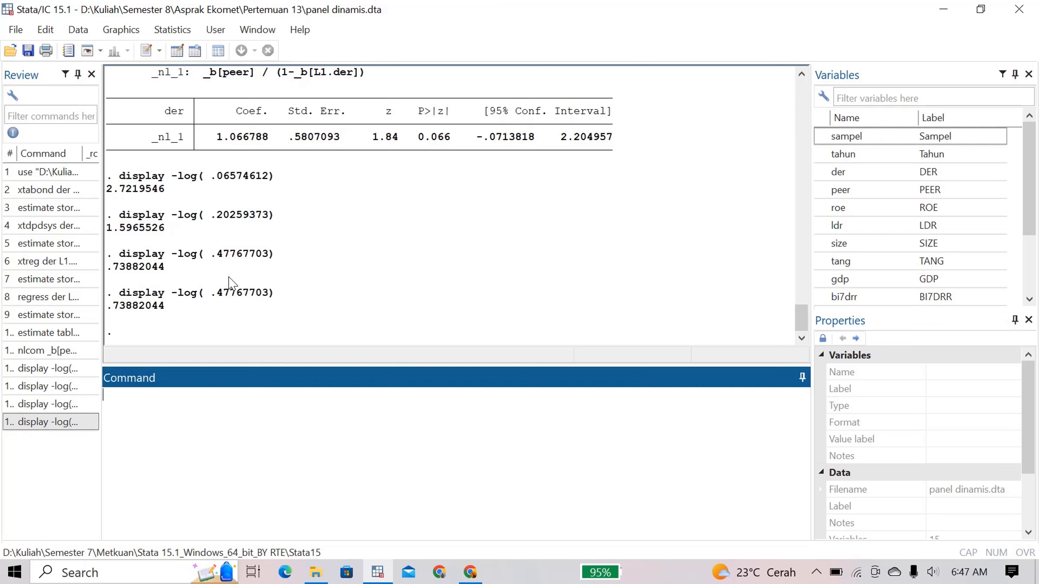
Review the nlcom long-run peer effect, the log calculations, the four-model estimates table and the one-step system GMM coefficients
scroll(229, 284, up, 6)
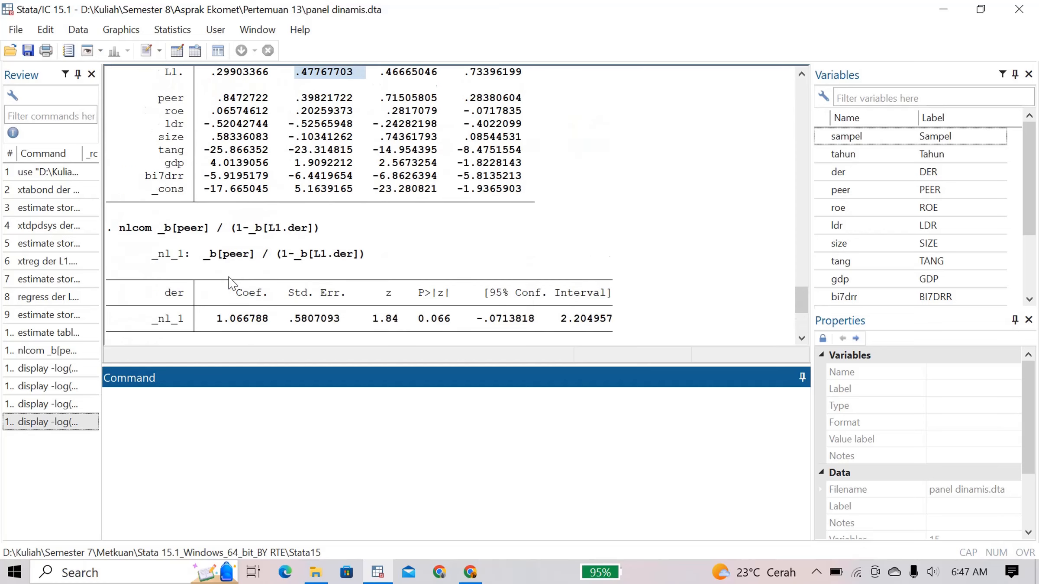
scroll(230, 284, down, 4)
scroll(230, 284, down, 2)
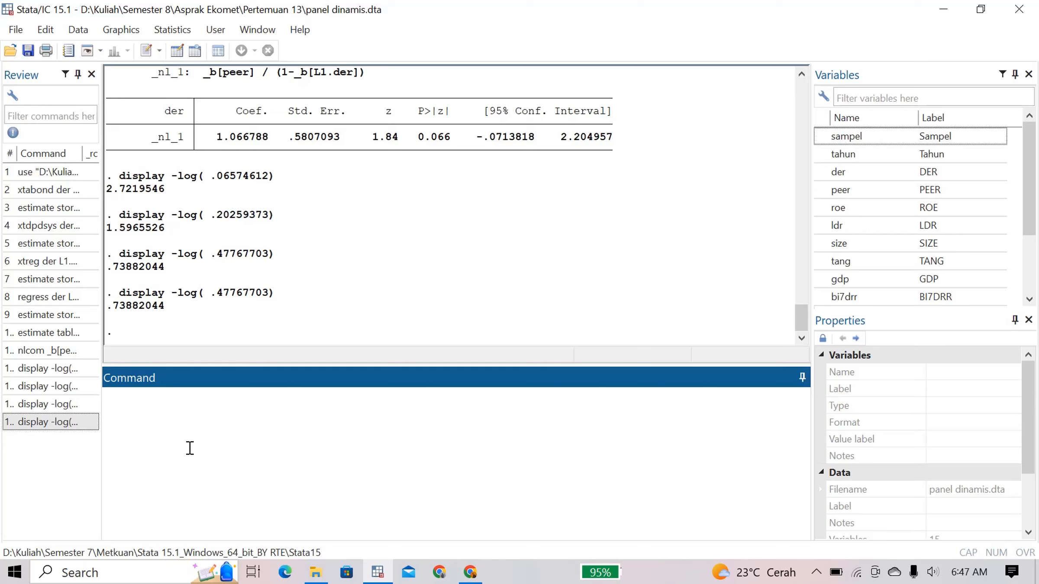
scroll(224, 309, up, 10)
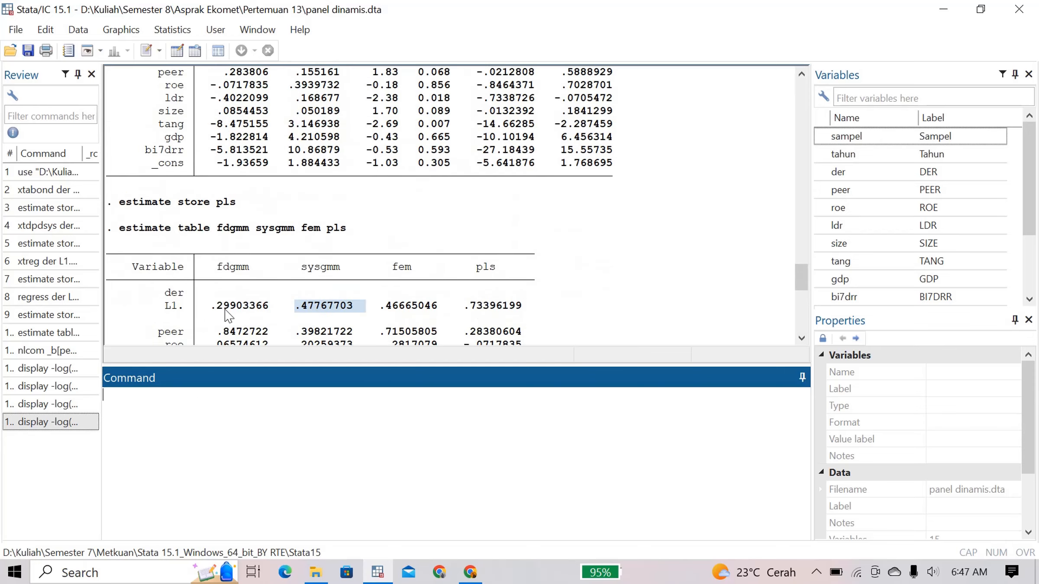
scroll(245, 277, down, 1)
scroll(245, 277, up, 10)
scroll(245, 277, up, 9)
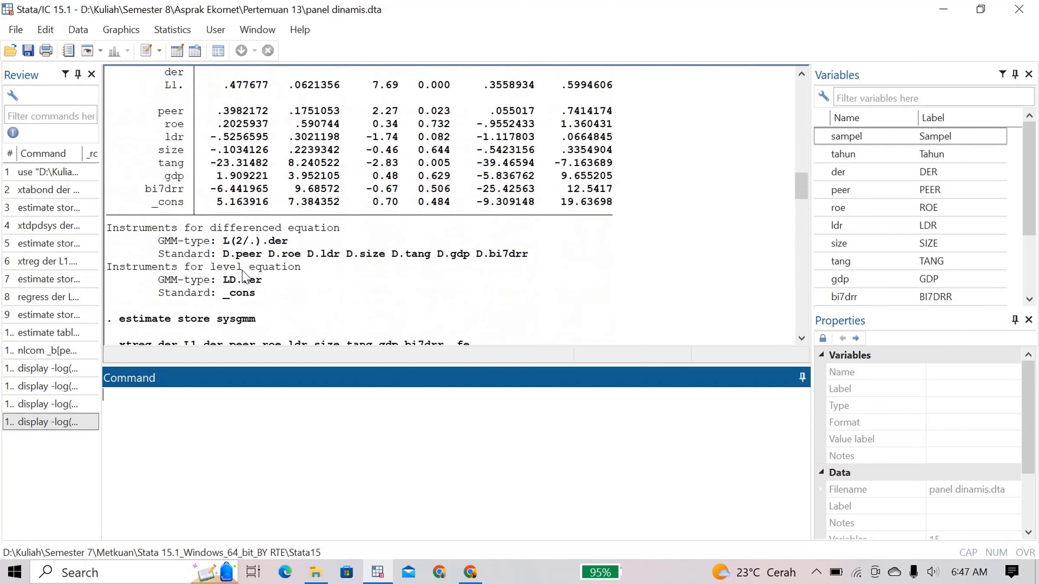
scroll(245, 277, up, 1)
scroll(245, 277, up, 2)
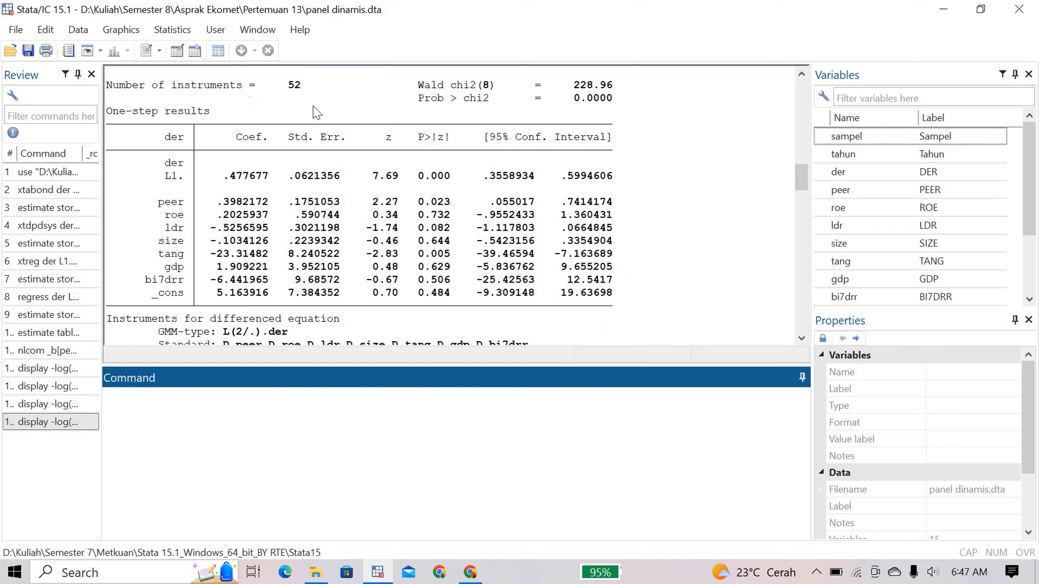
scroll(274, 294, down, 7)
scroll(273, 294, down, 20)
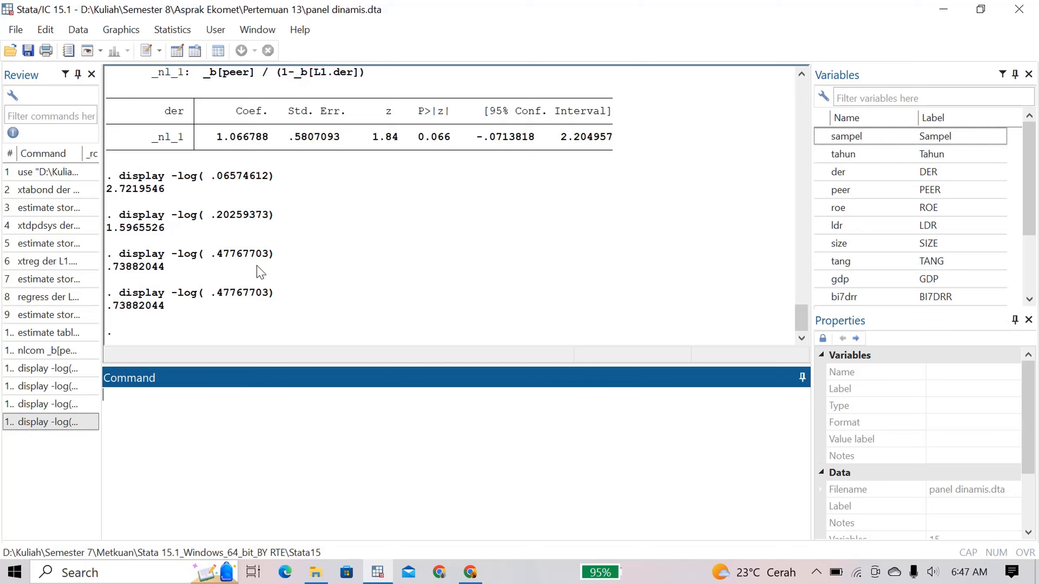
scroll(256, 266, up, 1)
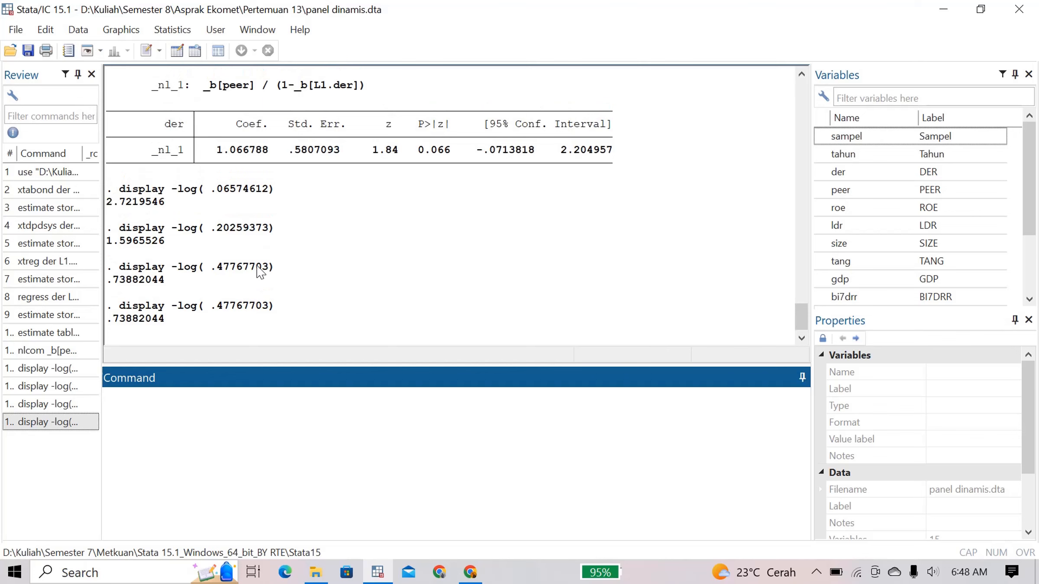
scroll(260, 272, up, 7)
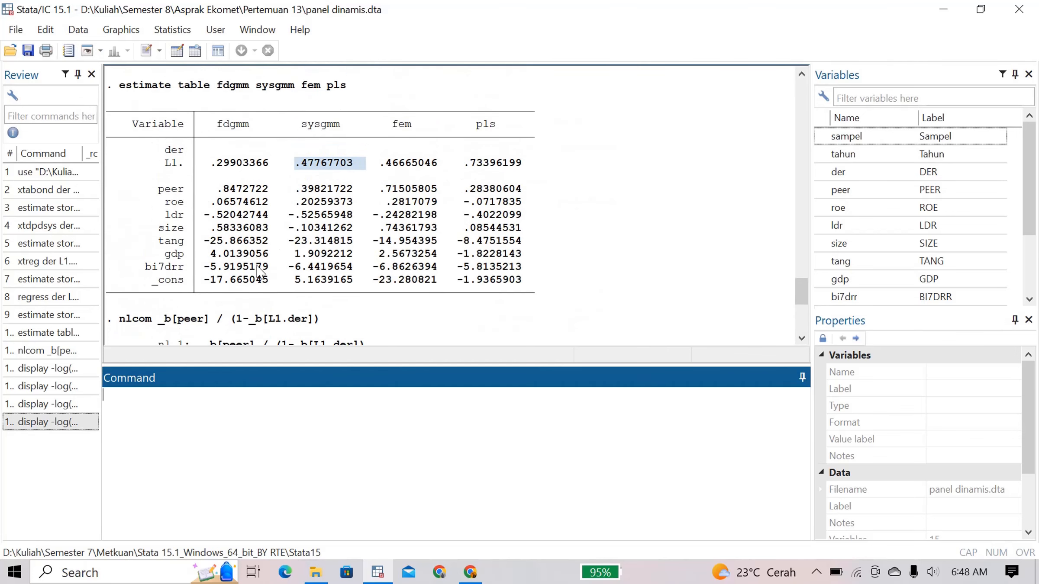
scroll(260, 271, up, 7)
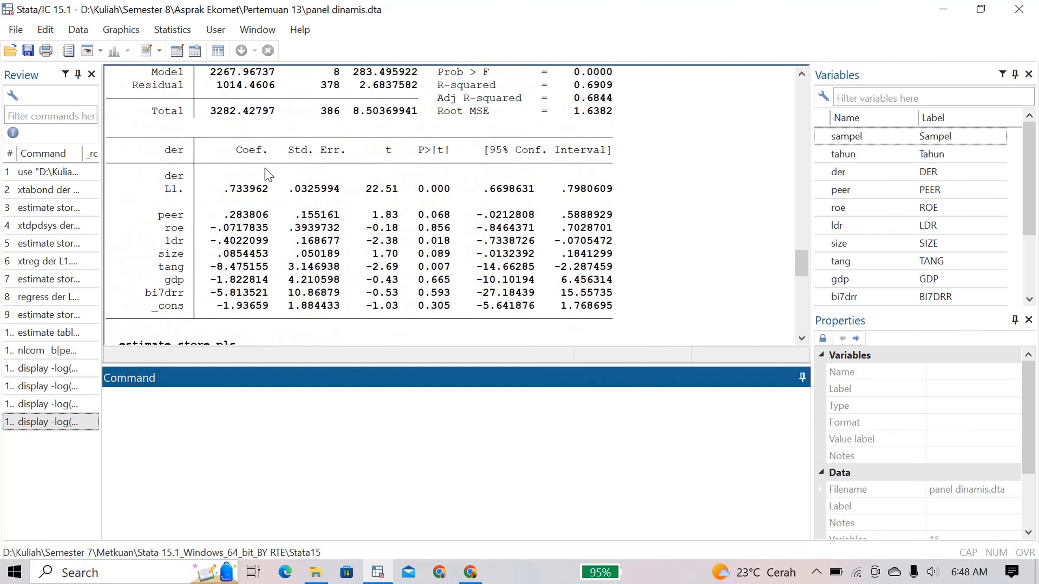
scroll(268, 174, up, 15)
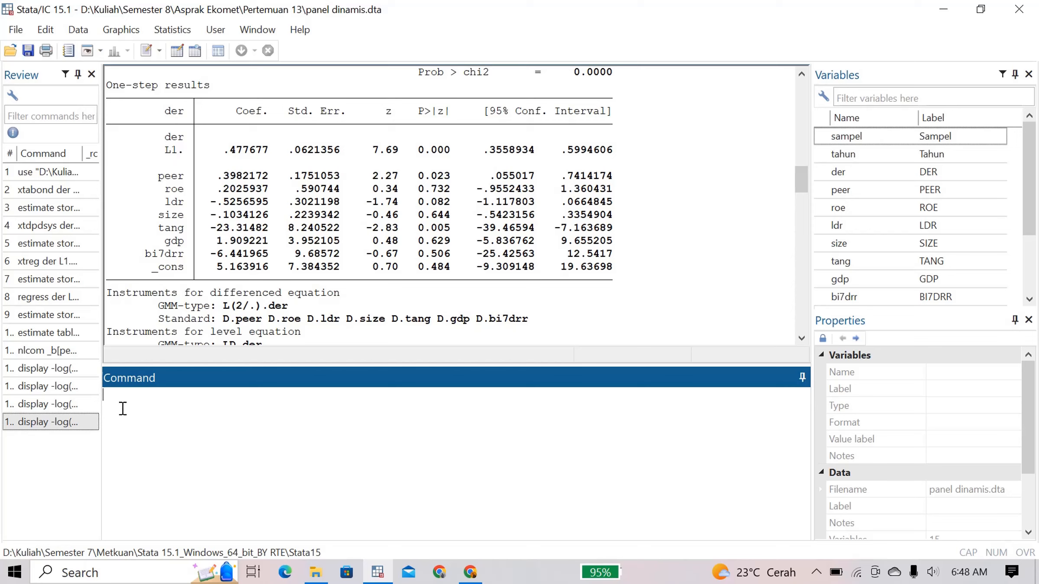
Compute the long-run effect of peer on der with nlcom _b[peer] / (1-_b[L1.der])
text(nlc)
key(BackSpace)
key(BackSpace)
text(lcom _b[)
text(peer])
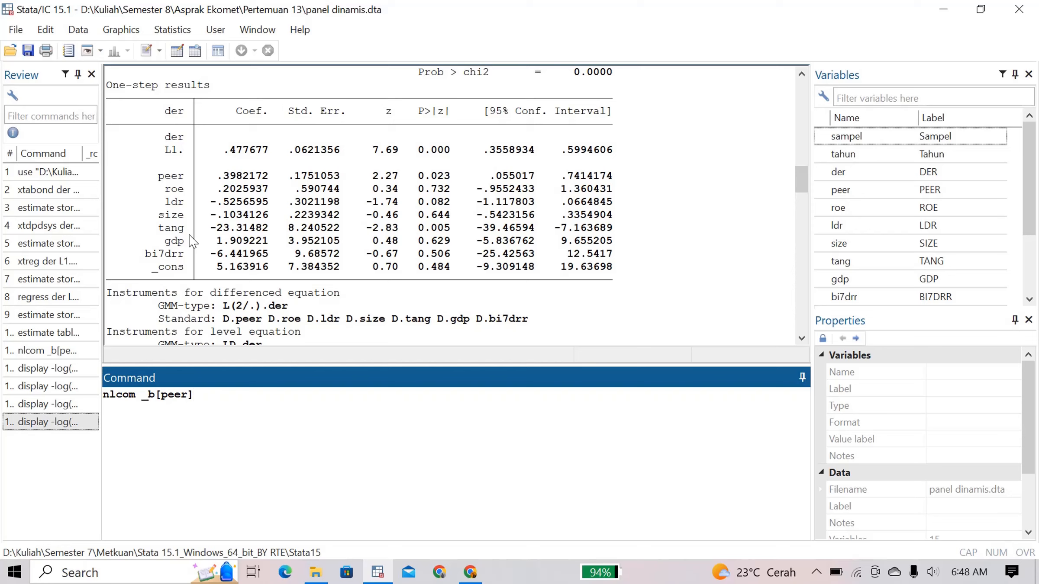
text( / (1-_)
text(v)
key(BackSpace)
text(L1.der])
click(241, 395)
text(b[)
click(318, 394)
text())
key(Return)
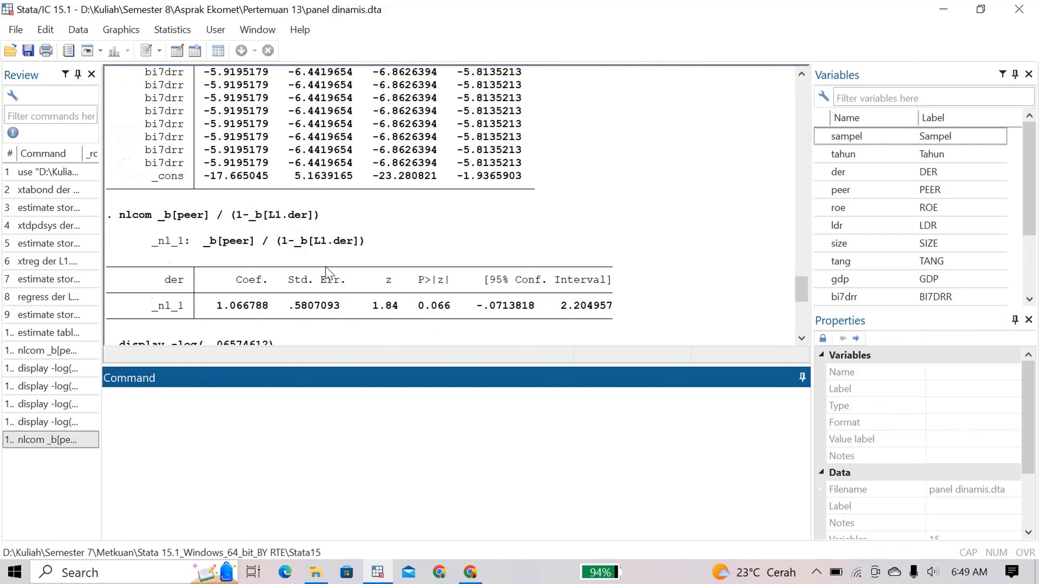
Review the one-step system GMM coefficients, the four-model estimates table and the long-run peer effect output
scroll(329, 271, up, 15)
scroll(329, 272, up, 3)
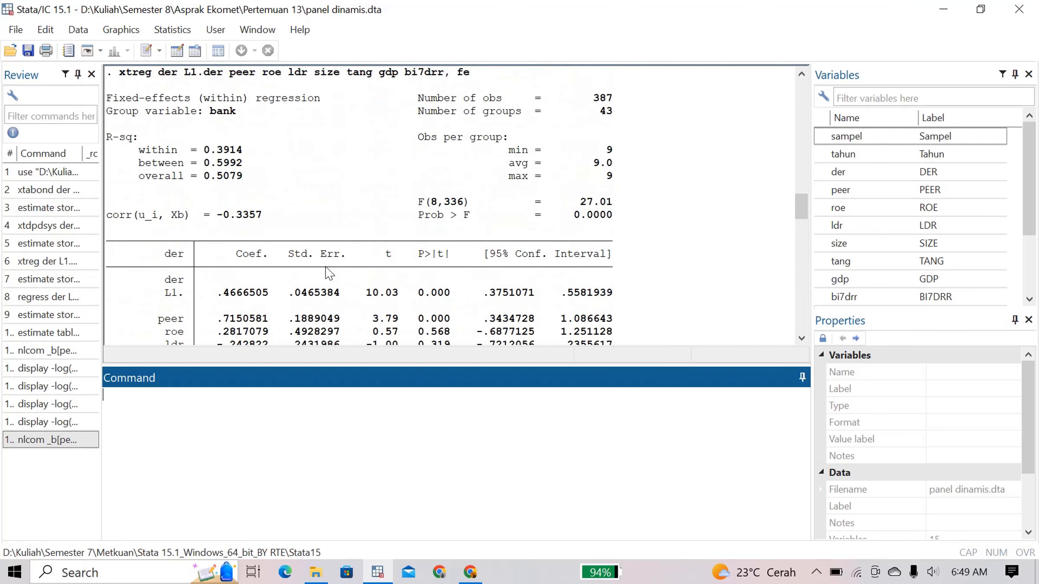
scroll(329, 272, up, 12)
scroll(329, 272, up, 1)
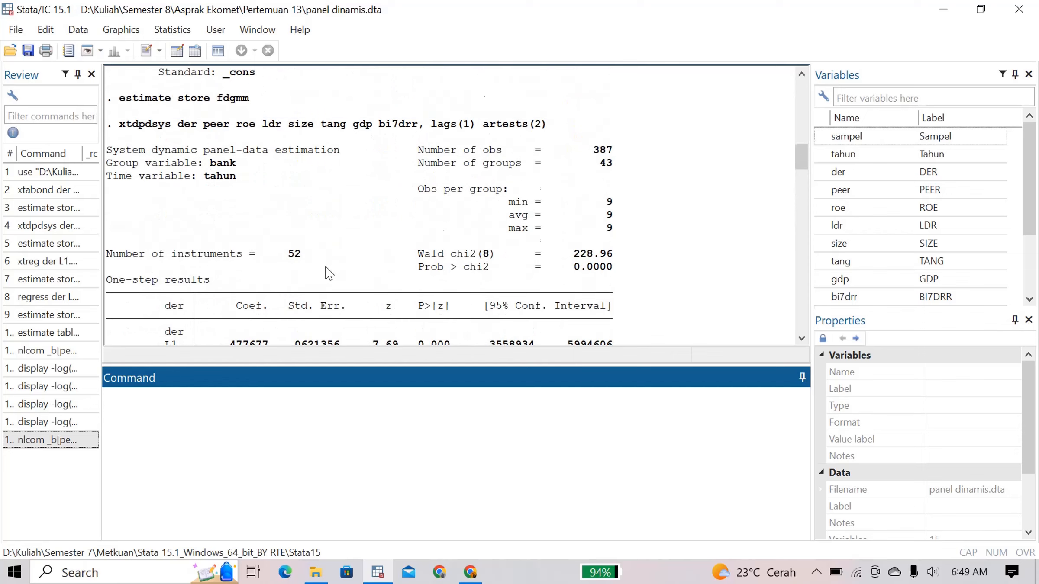
scroll(329, 272, down, 5)
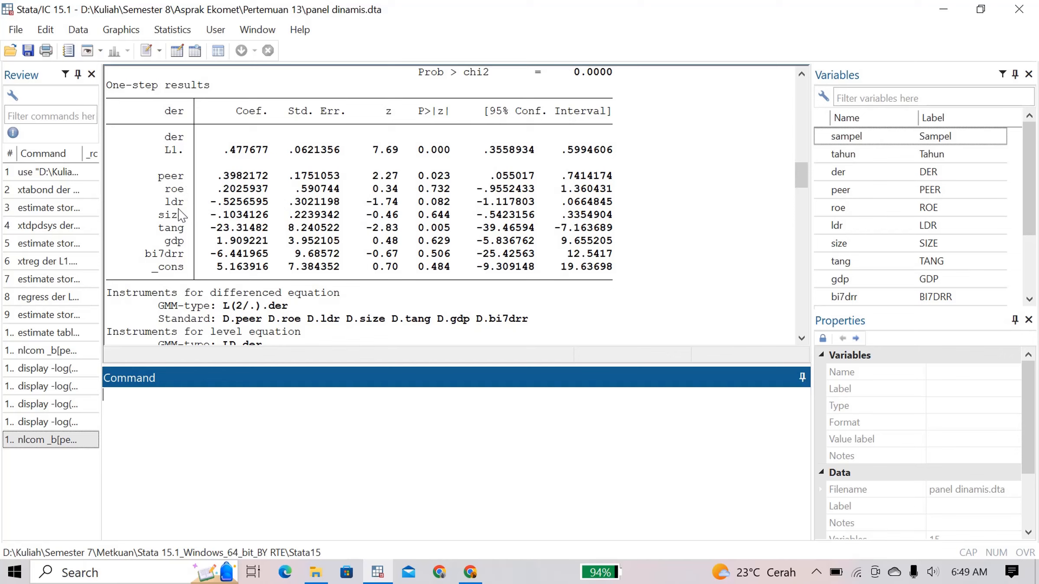
scroll(234, 306, down, 20)
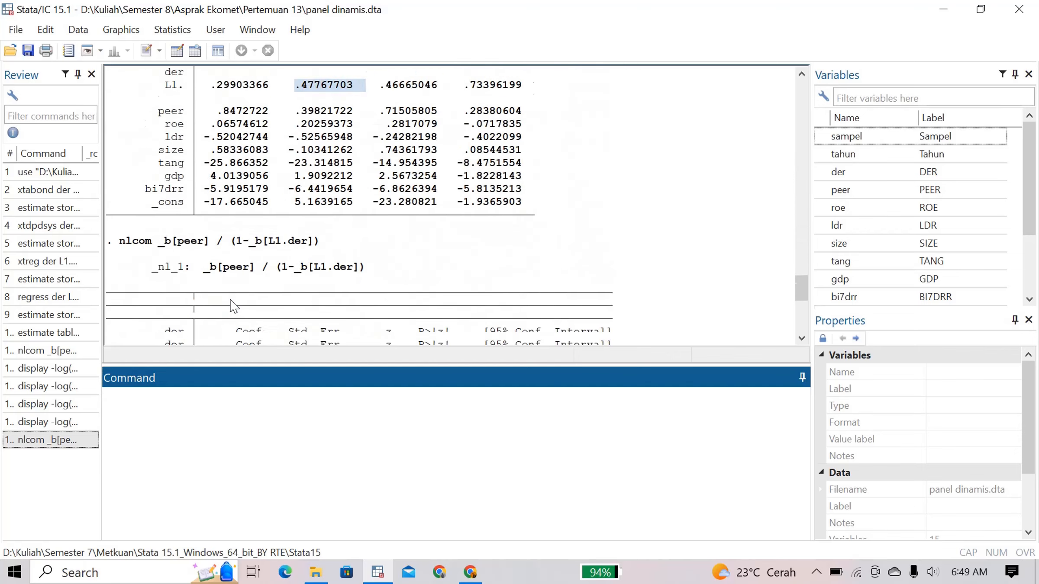
scroll(234, 307, down, 7)
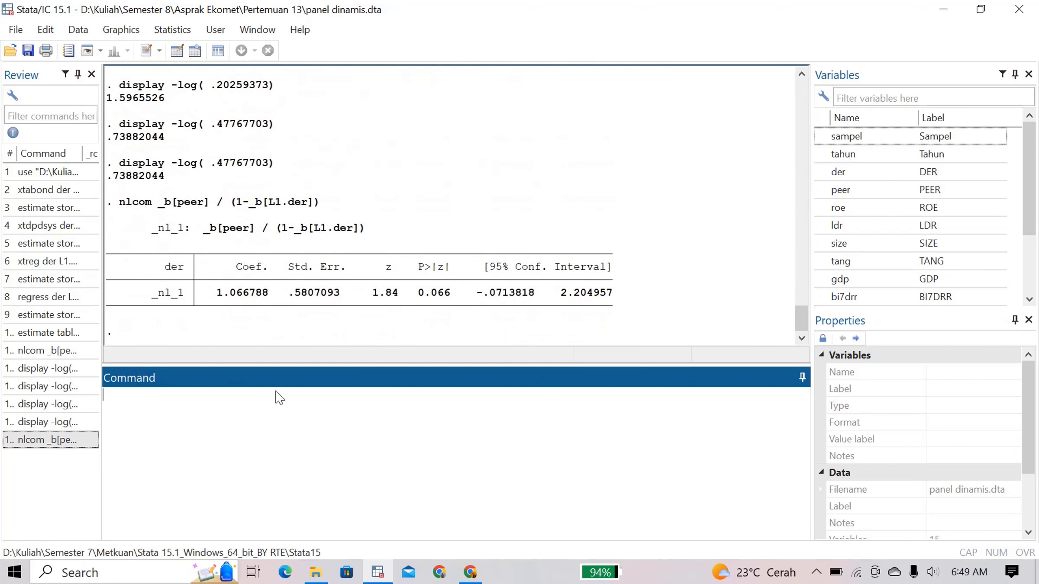
Reuse the nlcom peer command as a new command and enclose its whole expression in parentheses
drag(321, 202, 125, 208)
key(ctrl+c)
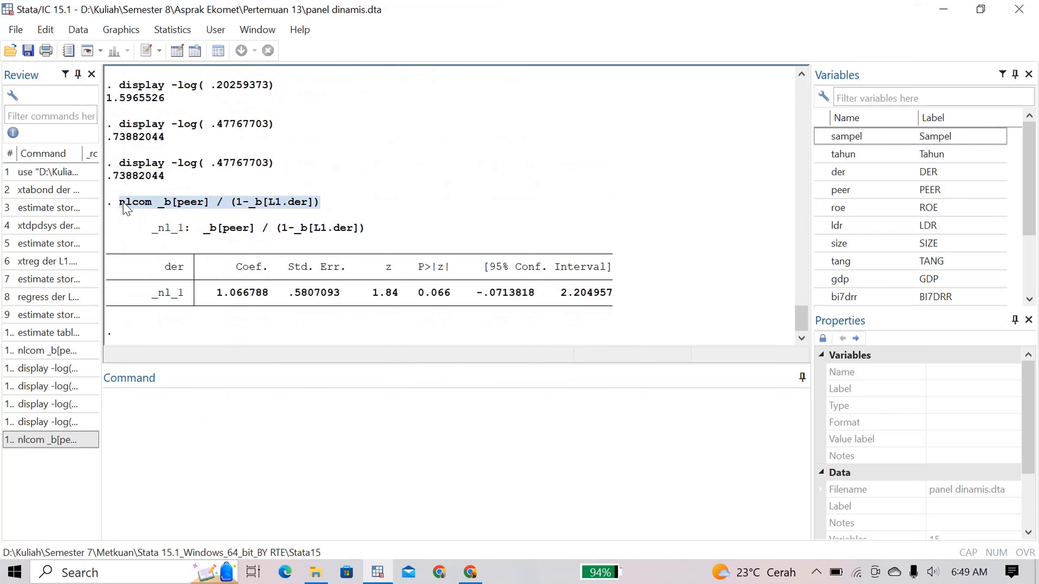
click(191, 415)
key(ctrl+v)
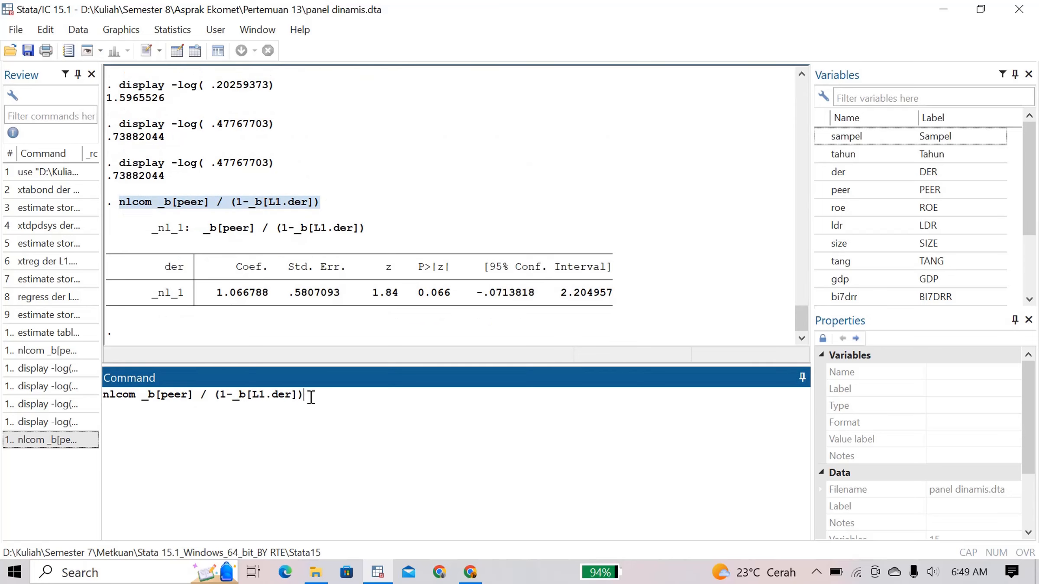
click(143, 396)
text(()
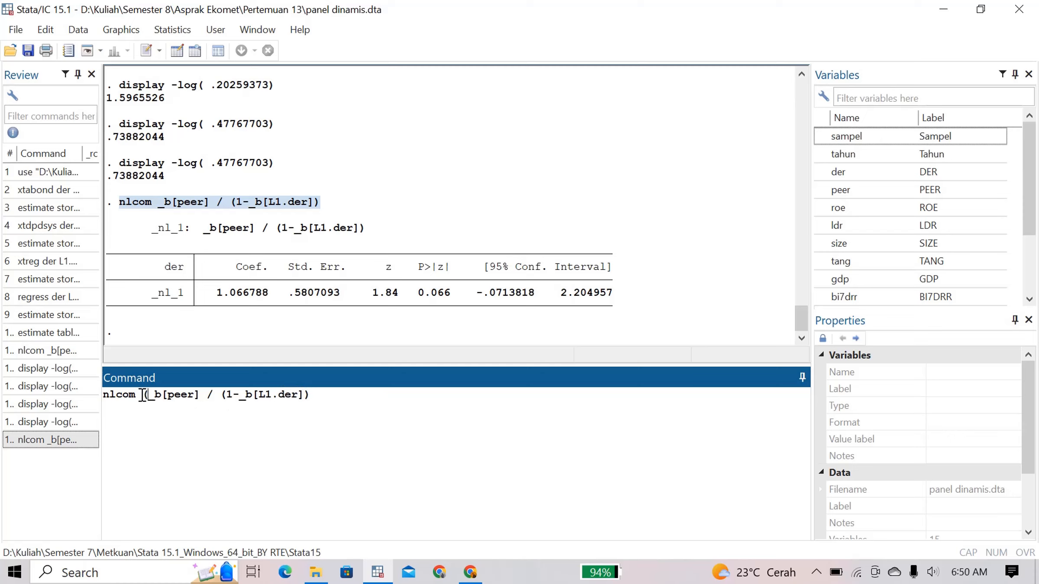
click(319, 401)
text())
Add a copy of the parenthesised long-run expression to the nlcom command, with peer replaced by roe
drag(144, 395, 323, 394)
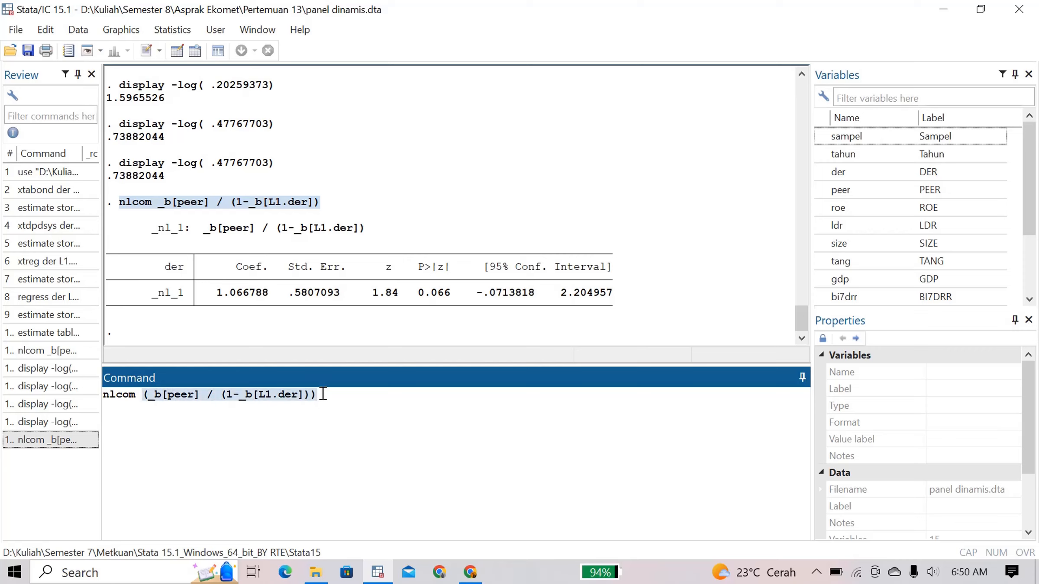
key(ctrl+c)
click(341, 397)
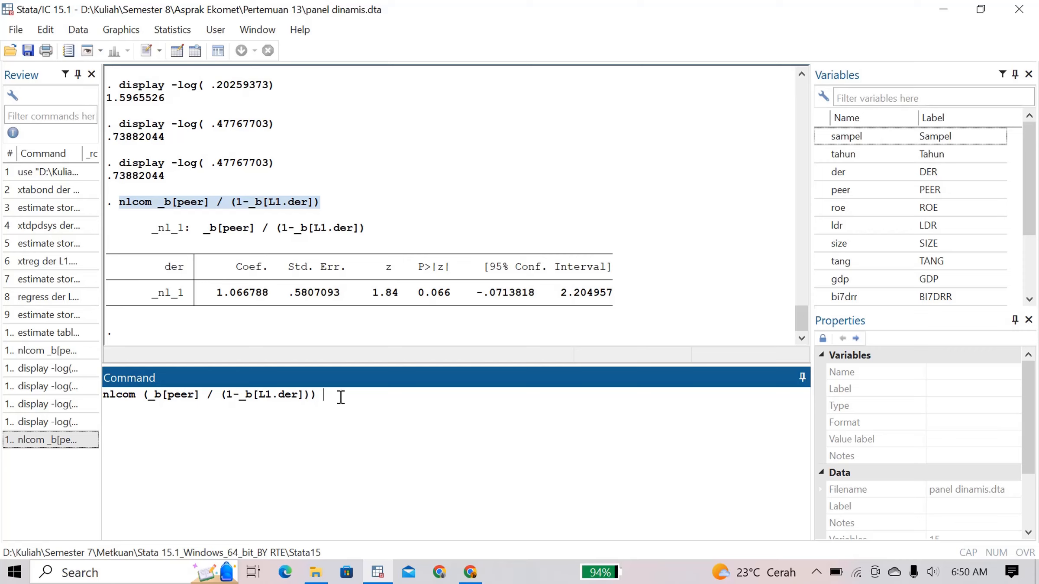
key(ctrl+v)
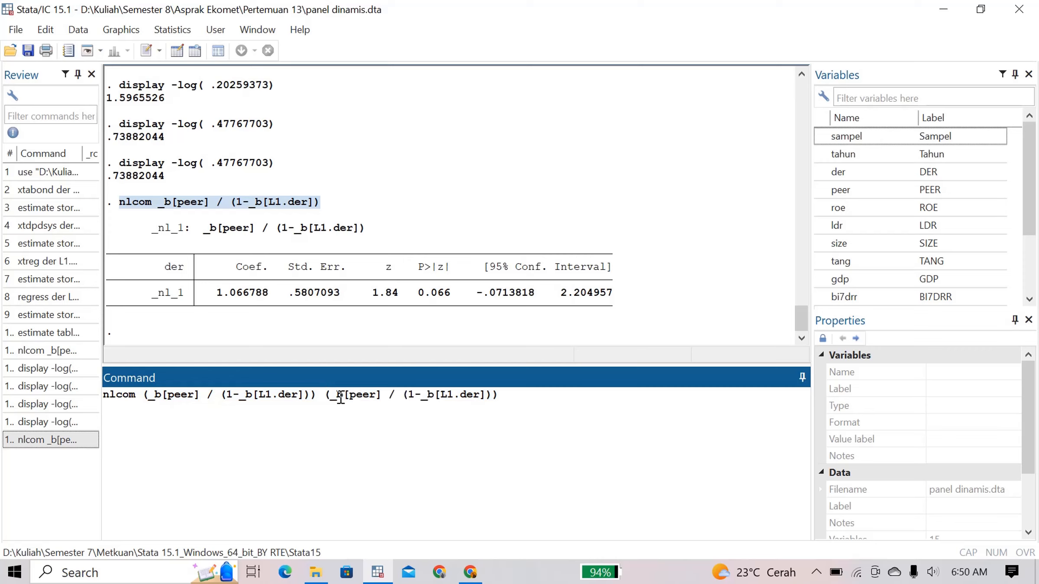
click(376, 396)
key(BackSpace)
key(BackSpace)
key(BackSpace)
key(BackSpace)
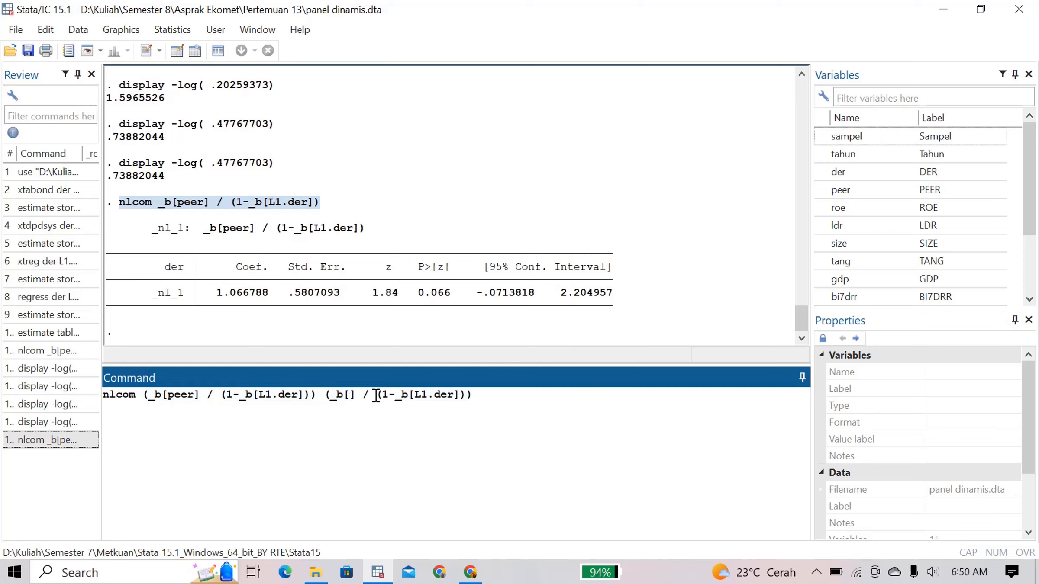
text(roe)
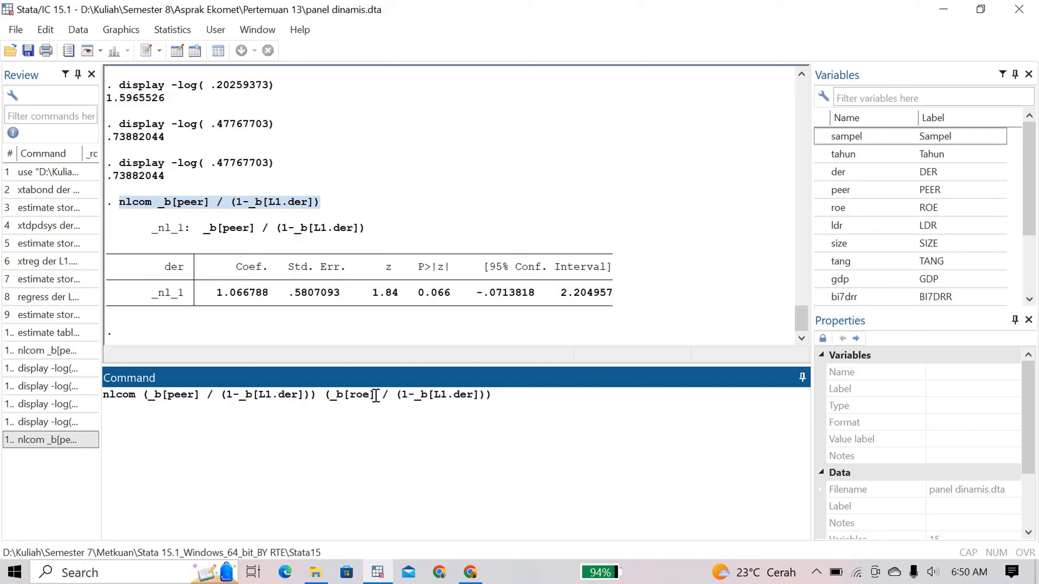
Append a third long-run expression to the nlcom command for ldr: (_b[ldr] / (1-_b[L1.der]))
click(515, 400)
key(ctrl+v)
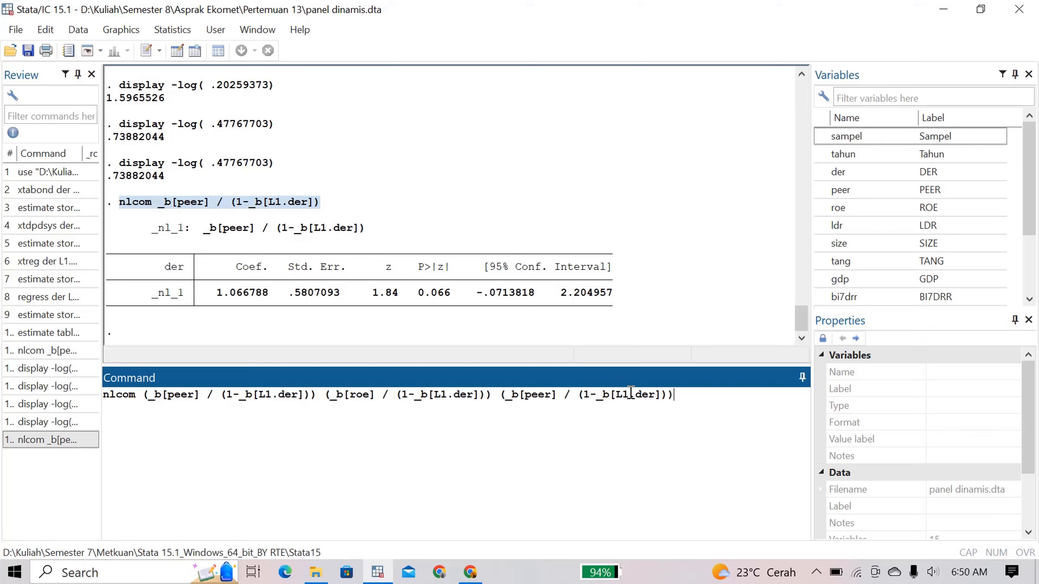
click(548, 395)
key(BackSpace)
key(BackSpace)
key(BackSpace)
key(BackSpace)
text(ldr)
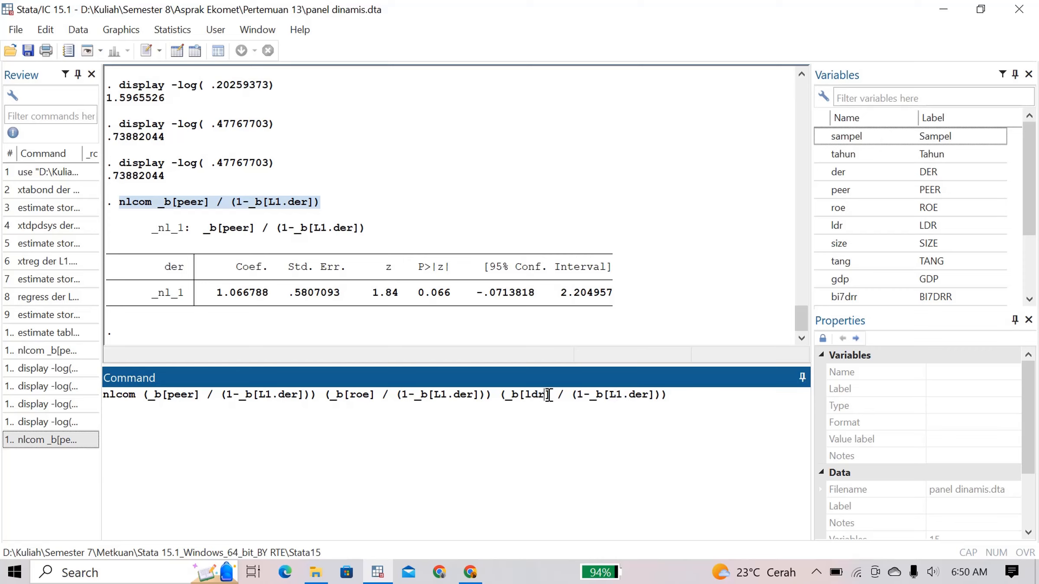
Append a fourth long-run expression to the nlcom command for size: (_b[size] / (1-_b[L1.der]))
click(668, 395)
key(ctrl+v)
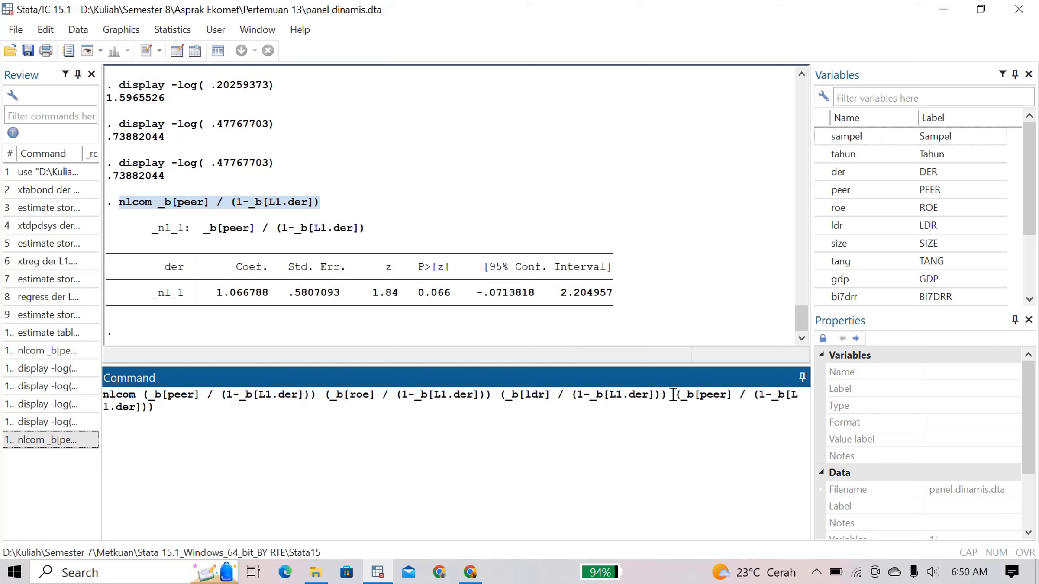
click(725, 395)
key(BackSpace)
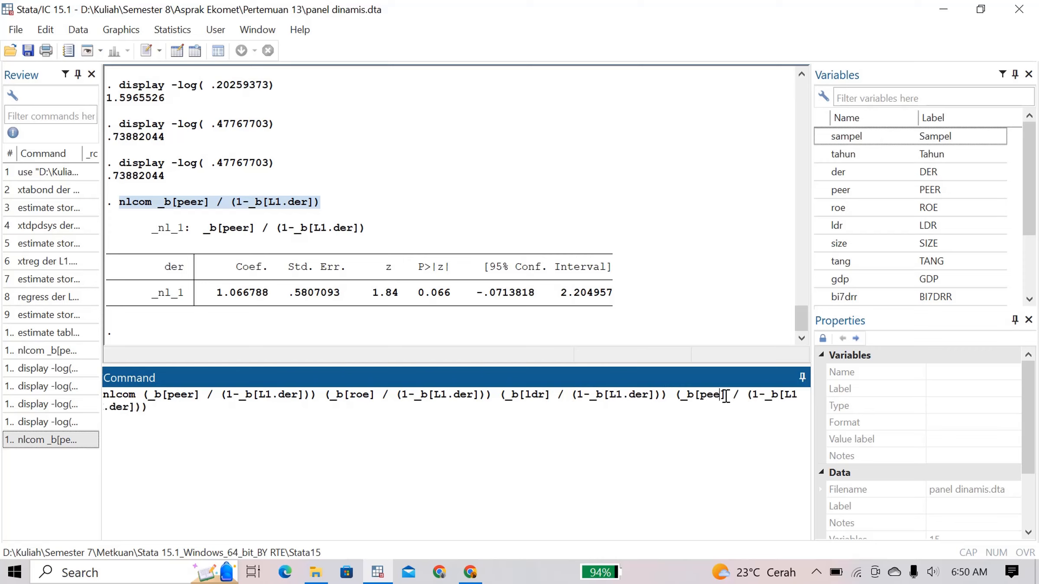
key(BackSpace)
key(BackSpace)
key(BackSpace)
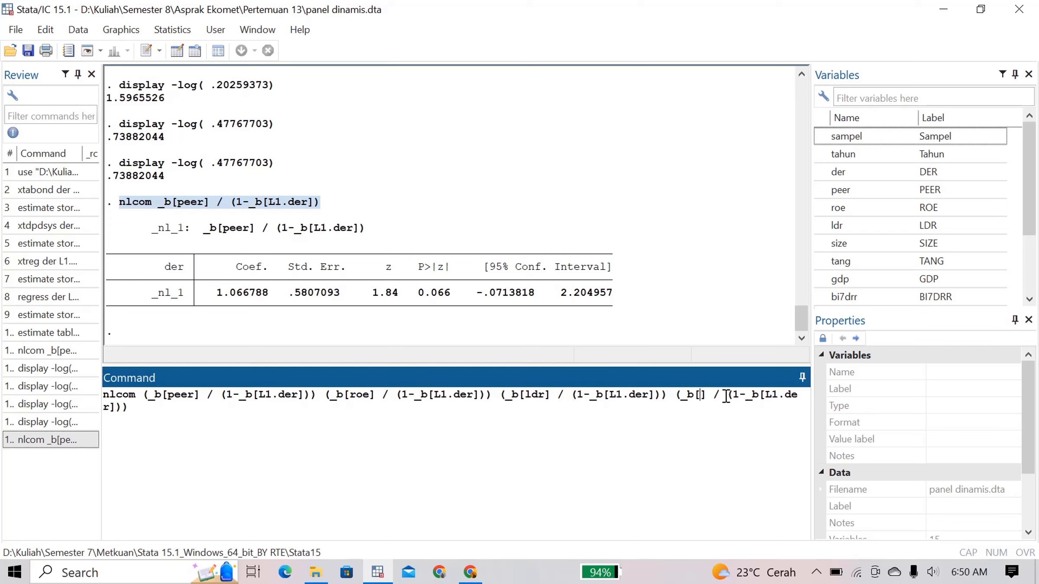
text(size)
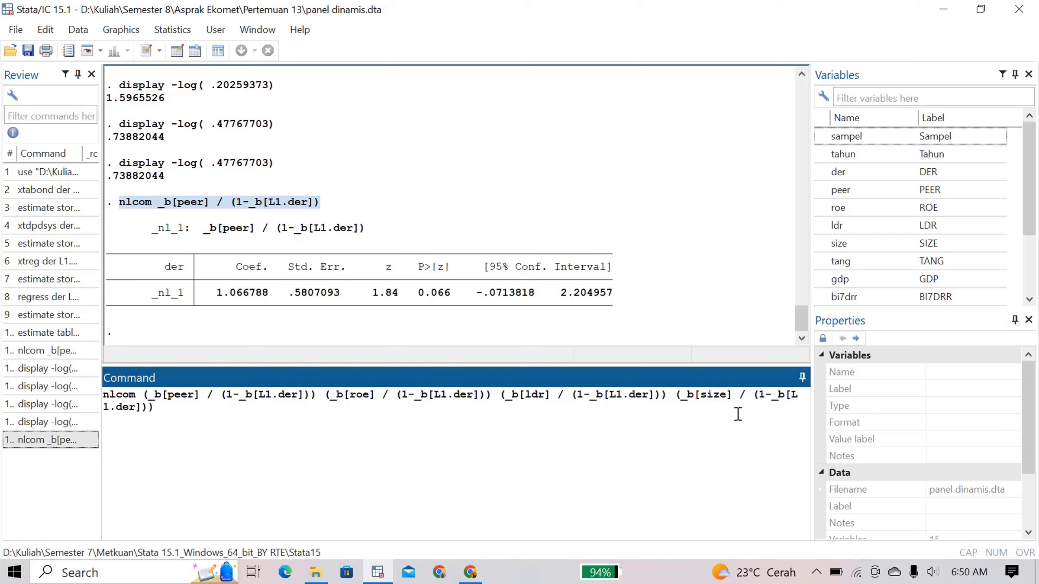
Append a fifth long-run expression to the nlcom command for tang: (_b[tang] / (1-_b[L1.der]))
key(ctrl+v)
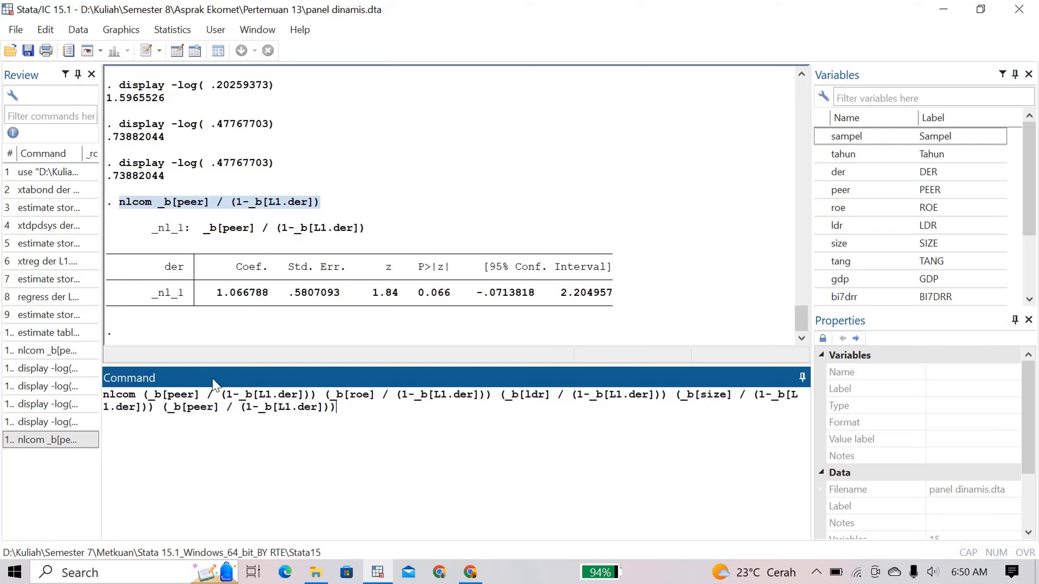
click(209, 410)
key(BackSpace)
key(BackSpace)
key(BackSpace)
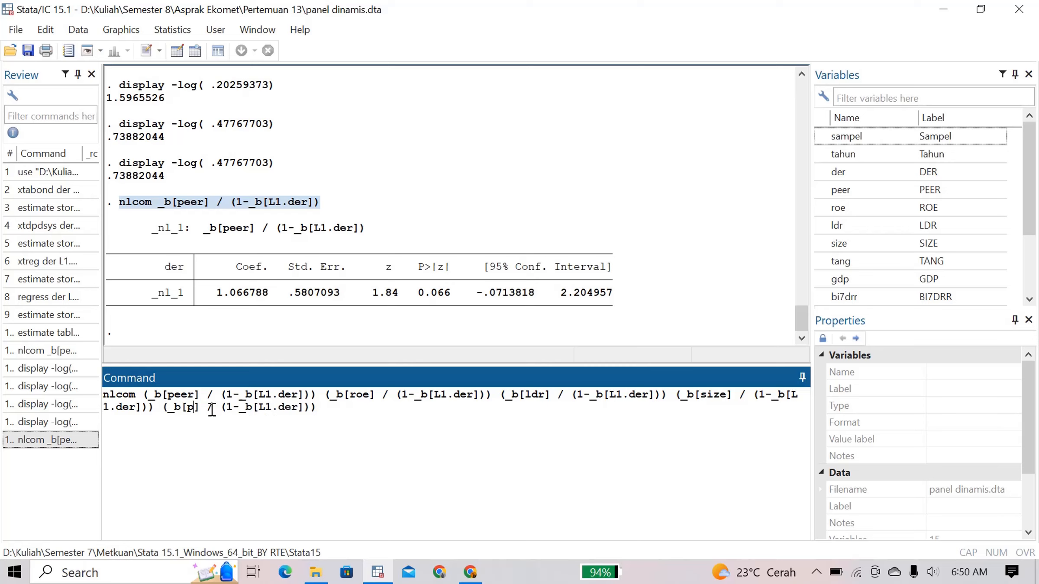
key(BackSpace)
text(tang)
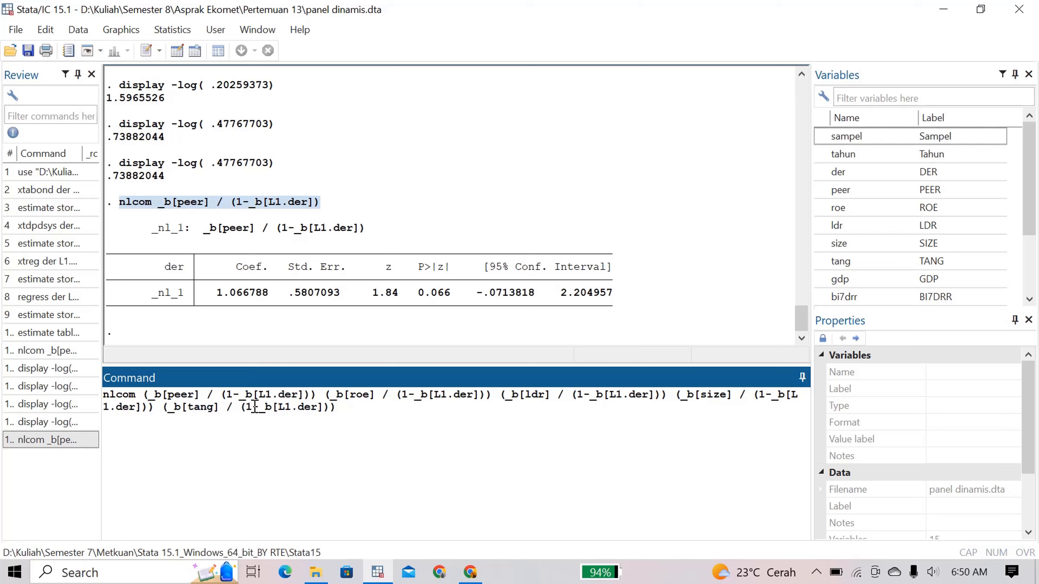
Append a sixth long-run expression to the nlcom command for gdp: (_b[gdp] / (1-_b[L1.der]))
click(343, 411)
key(ctrl+v)
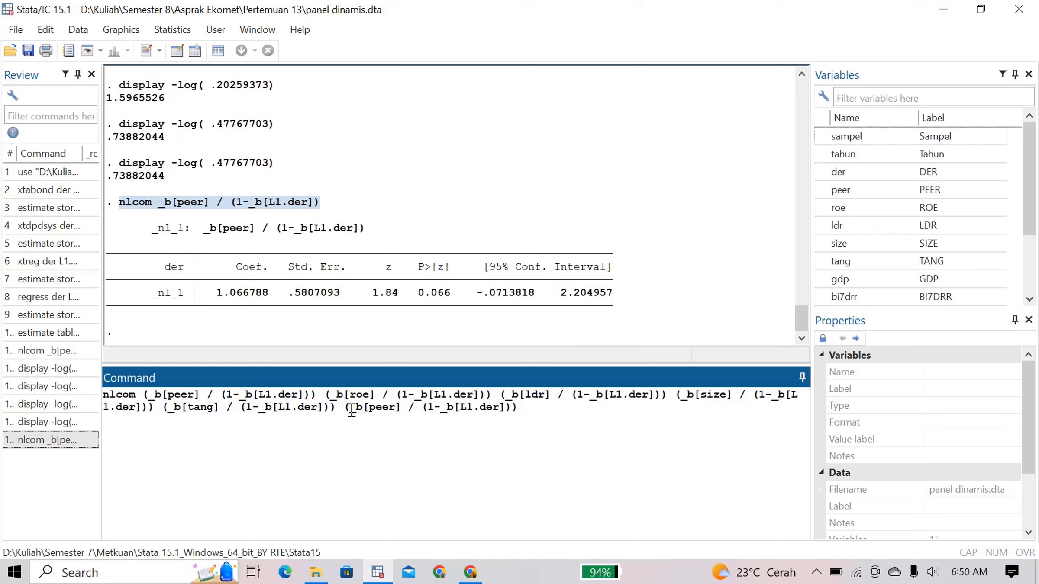
click(394, 409)
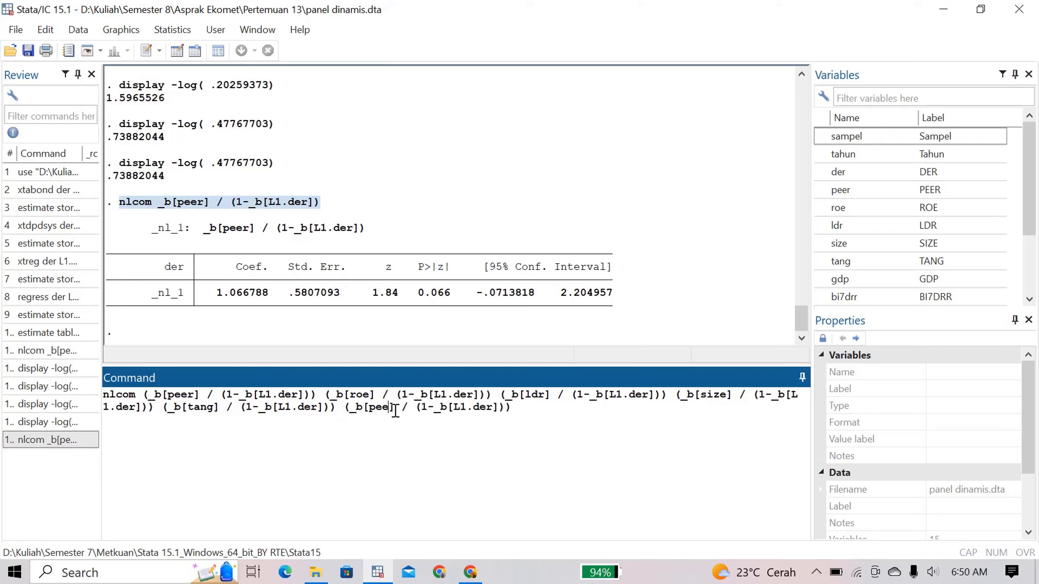
key(BackSpace)
key(BackSpace)
key(BackSpace)
key(BackSpace)
text(gdp)
Append the long-run expression (_b[bi7drr] / (1-_b[L1.der])) and run the nlcom command for all seven regressors
click(540, 409)
key(ctrl+v)
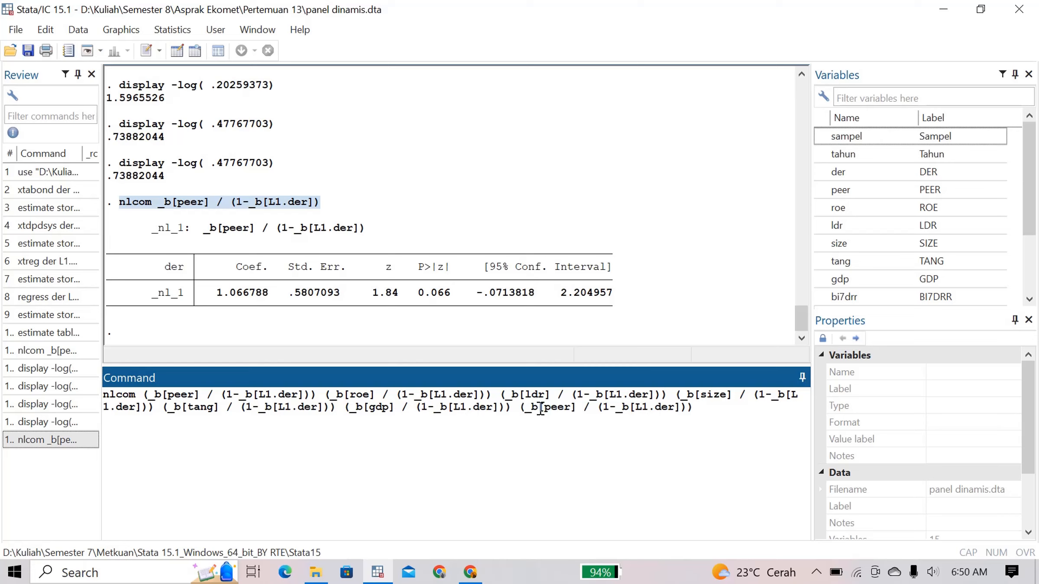
click(569, 407)
key(BackSpace)
key(BackSpace)
key(BackSpace)
key(BackSpace)
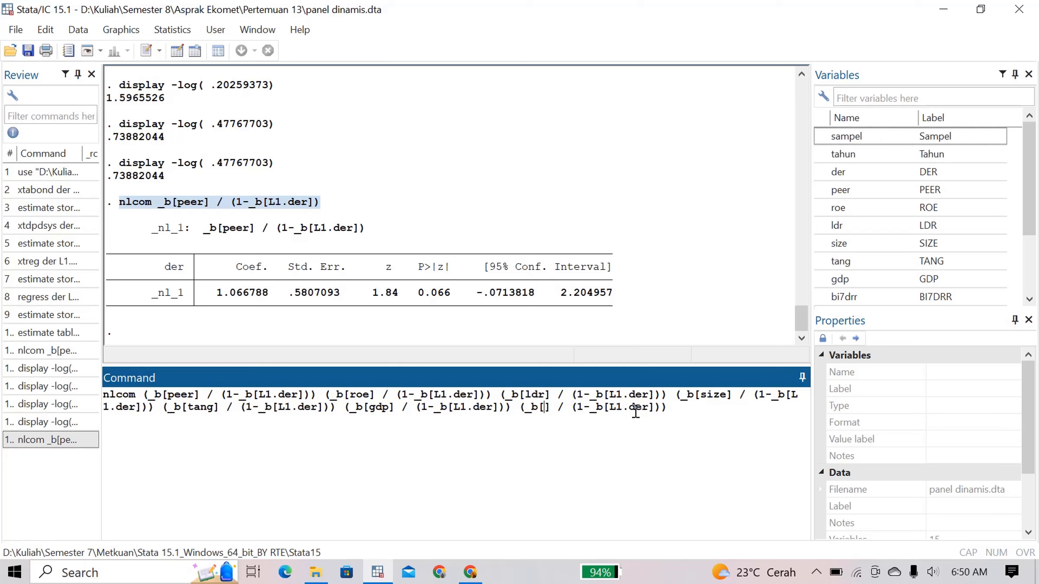
text(bi7dr)
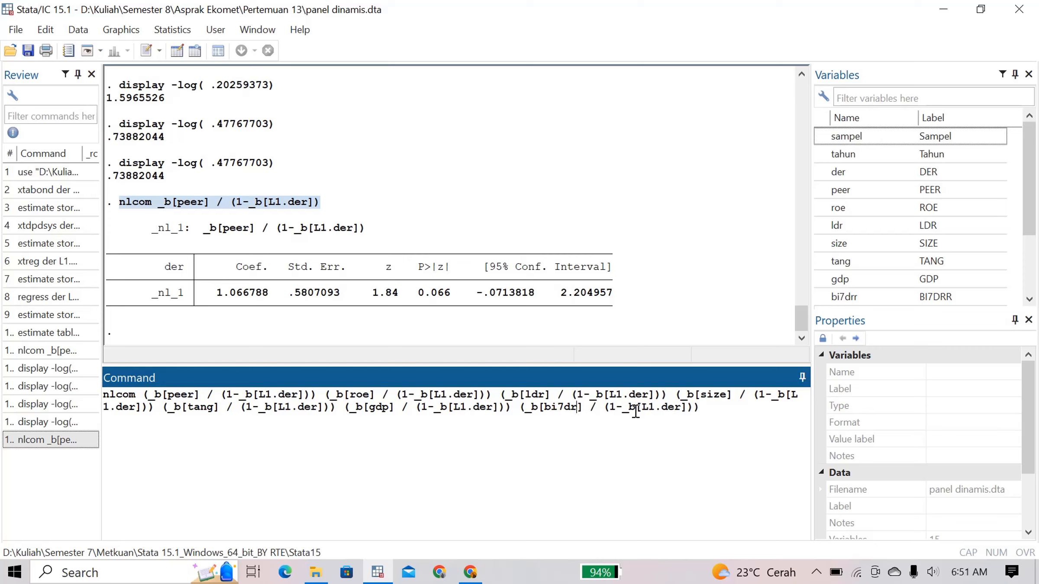
text(r)
click(715, 408)
key(Return)
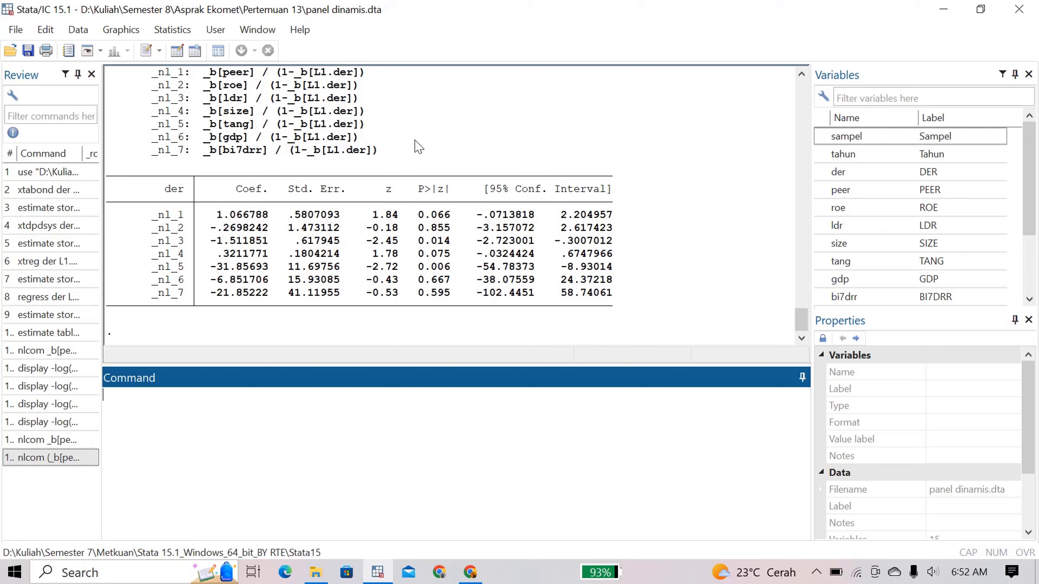
scroll(392, 175, up, 1)
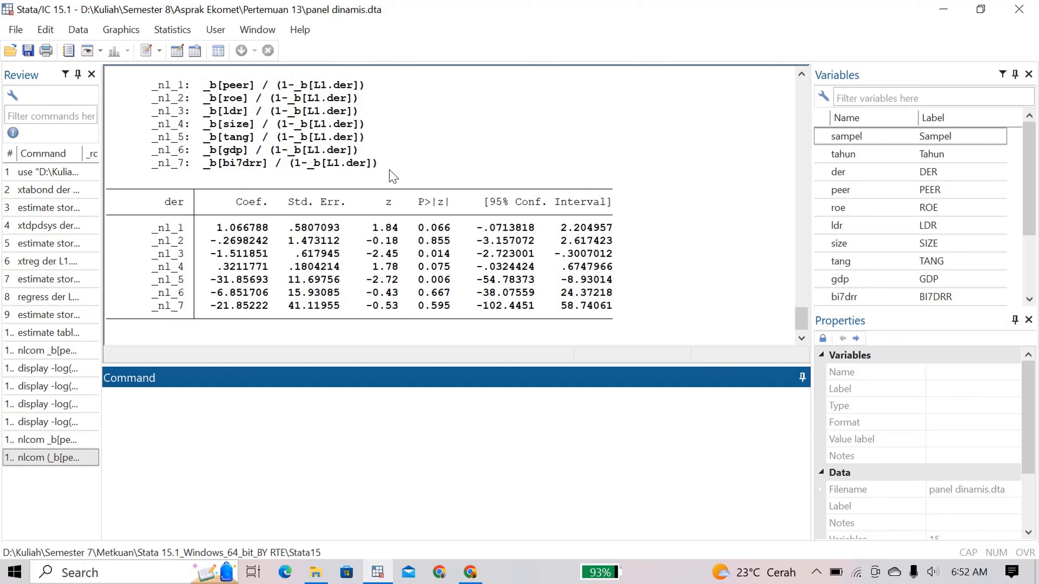
scroll(389, 170, down, 1)
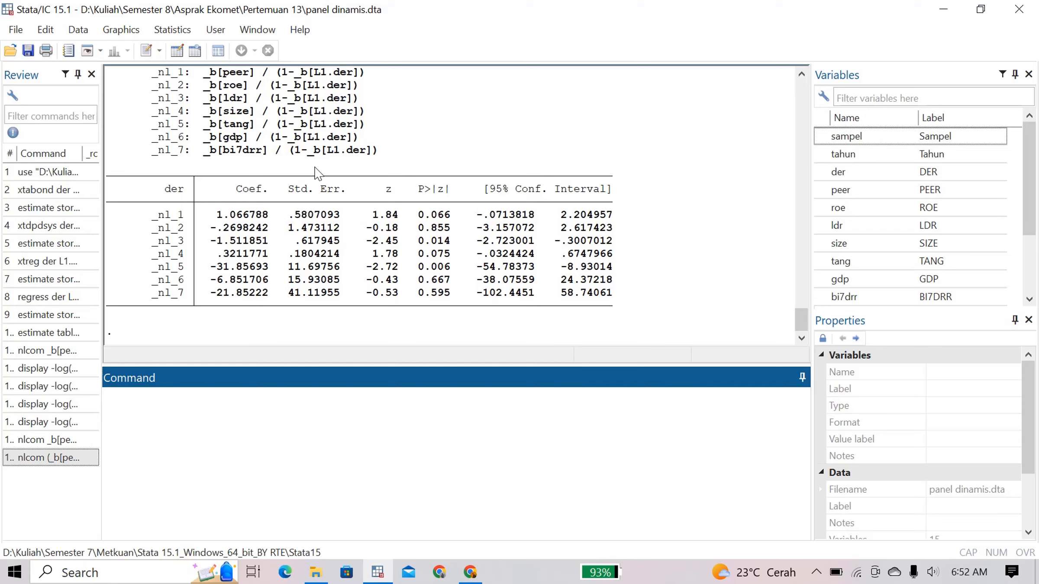
click(813, 573)
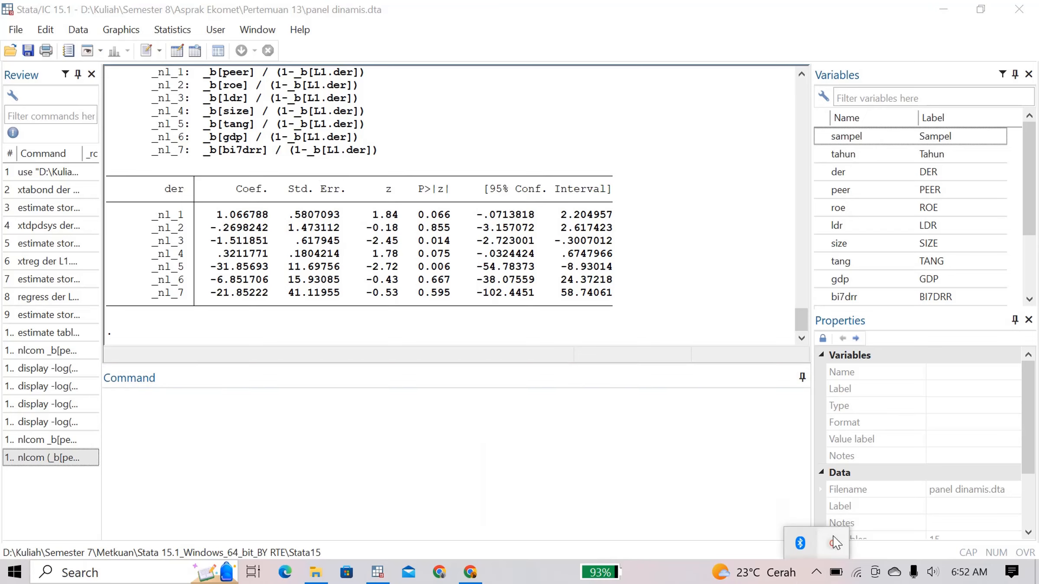